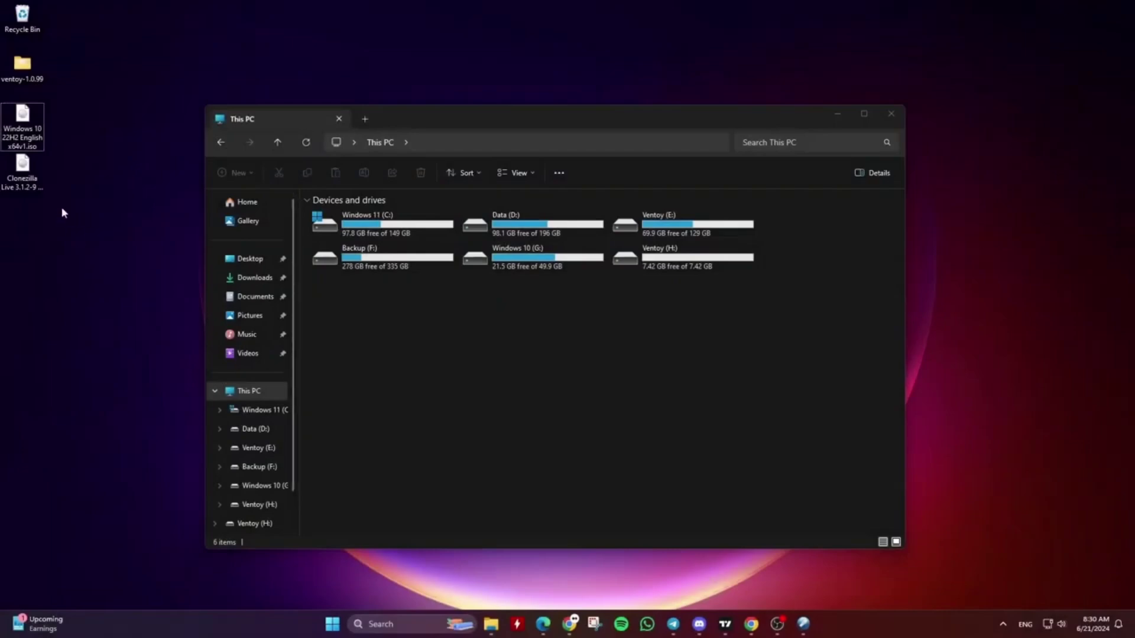
# Copy the Windows 10 22H2 and Clonezilla Live ISO files from the desktop onto the Ventoy (H:) drive.
pyautogui.doubleClick(662, 255)
pyautogui.hotkey('ctrl', 'v')
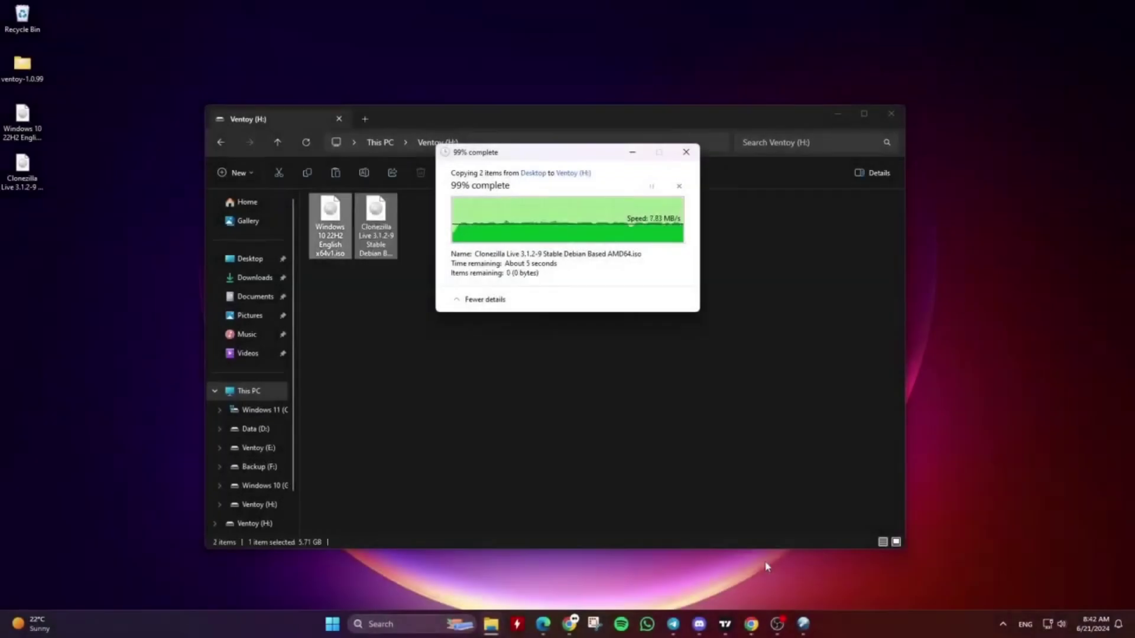
pyautogui.click(674, 445)
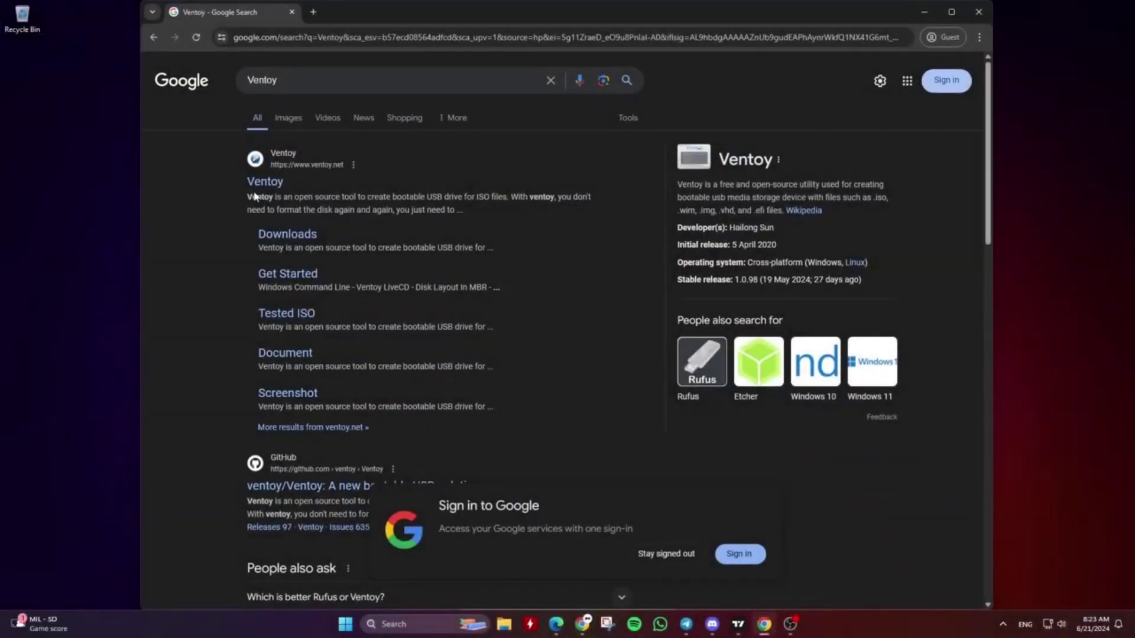
# Download ventoy-1.0.99-windows.zip from Ventoy's official download page via SourceForge and save it to the desktop.
pyautogui.click(264, 182)
pyautogui.click(414, 137)
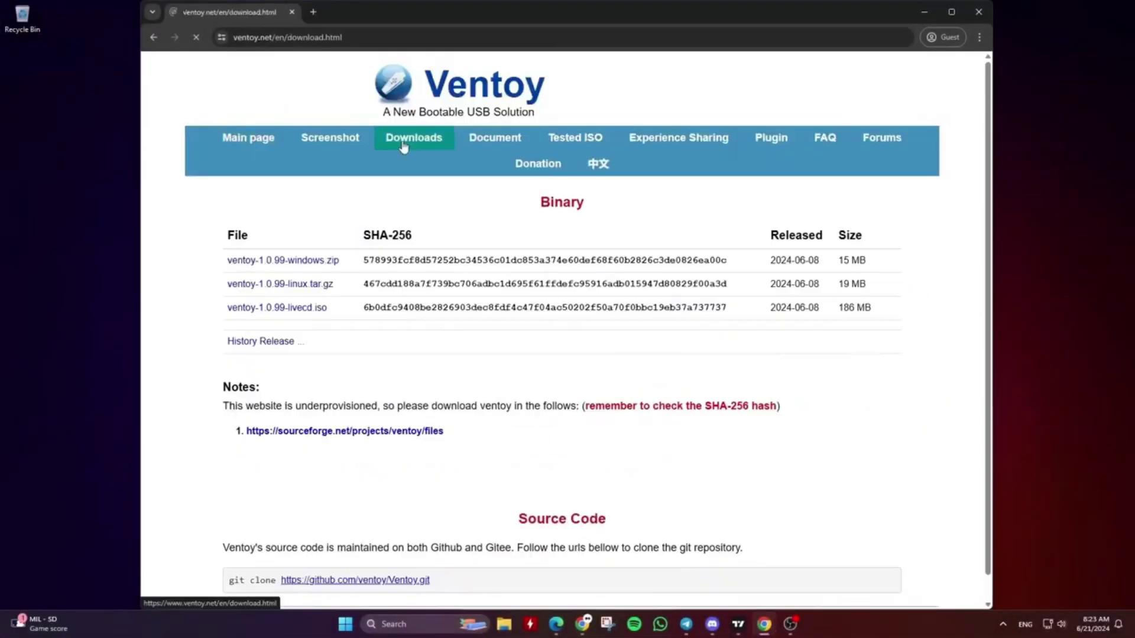
pyautogui.click(252, 270)
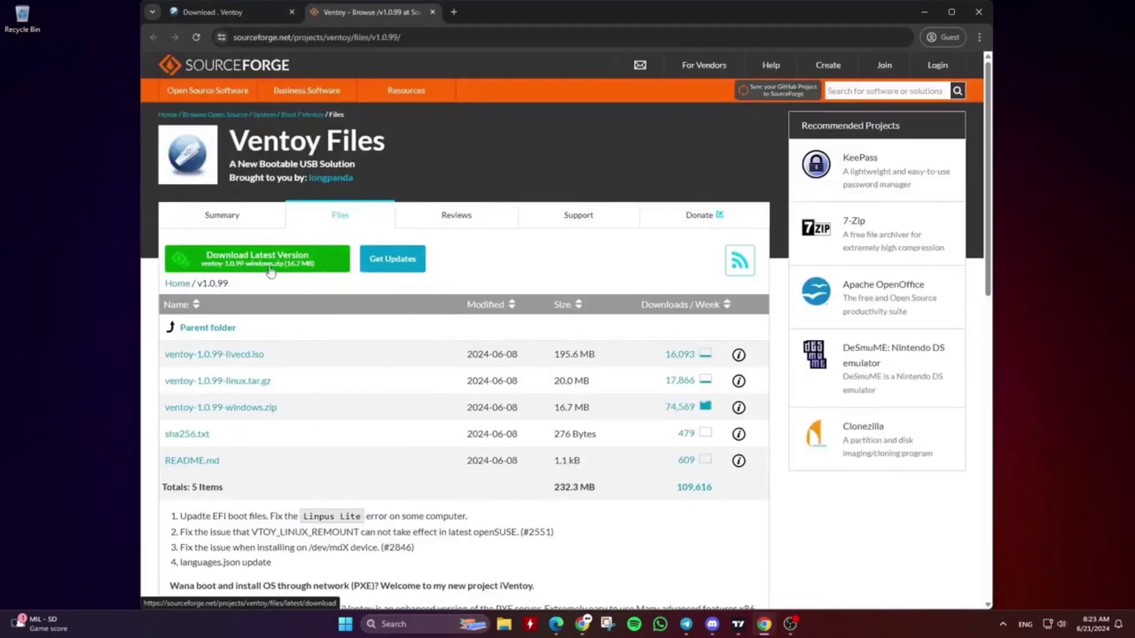
pyautogui.click(270, 266)
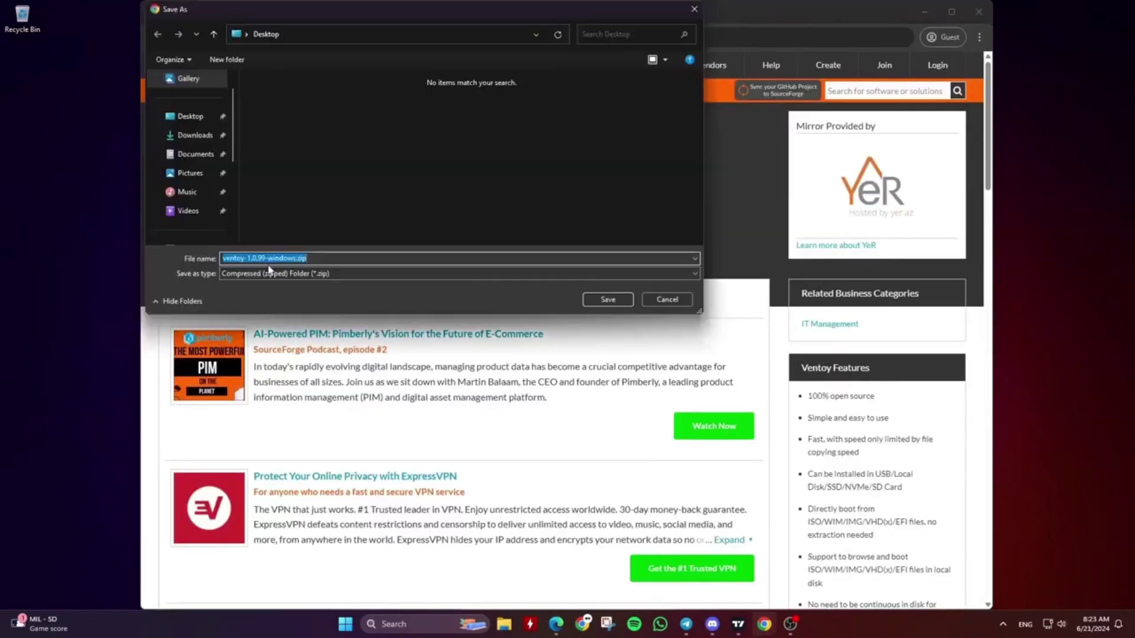
pyautogui.click(596, 303)
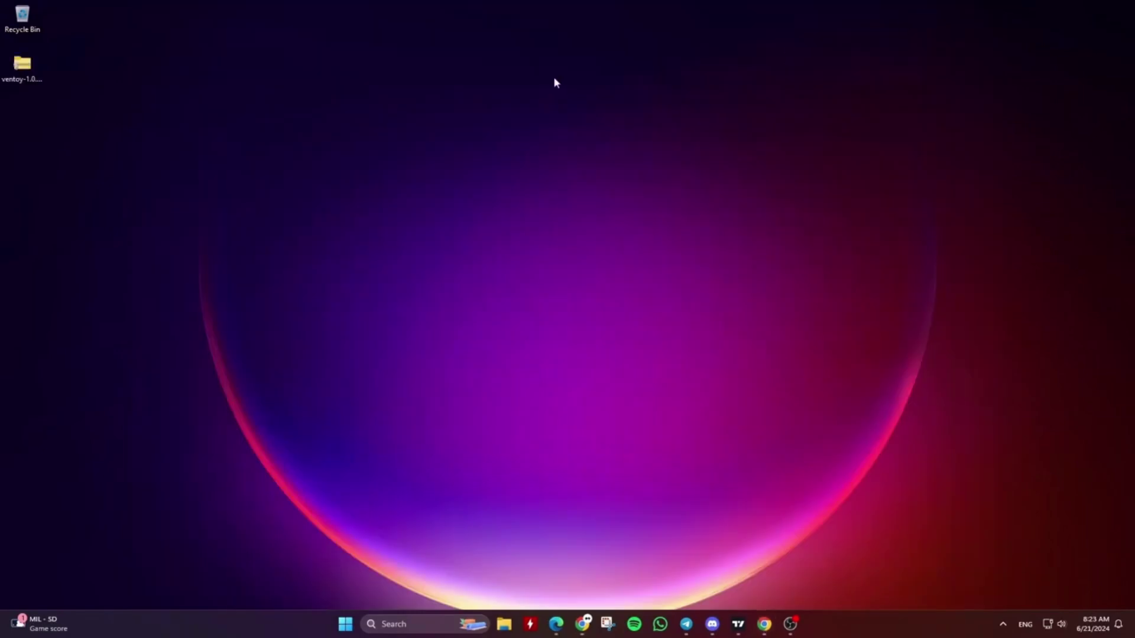
# Extract the downloaded Ventoy archive, place the ventoy-1.0.99 folder directly on the desktop and open it.
pyautogui.rightClick(22, 62)
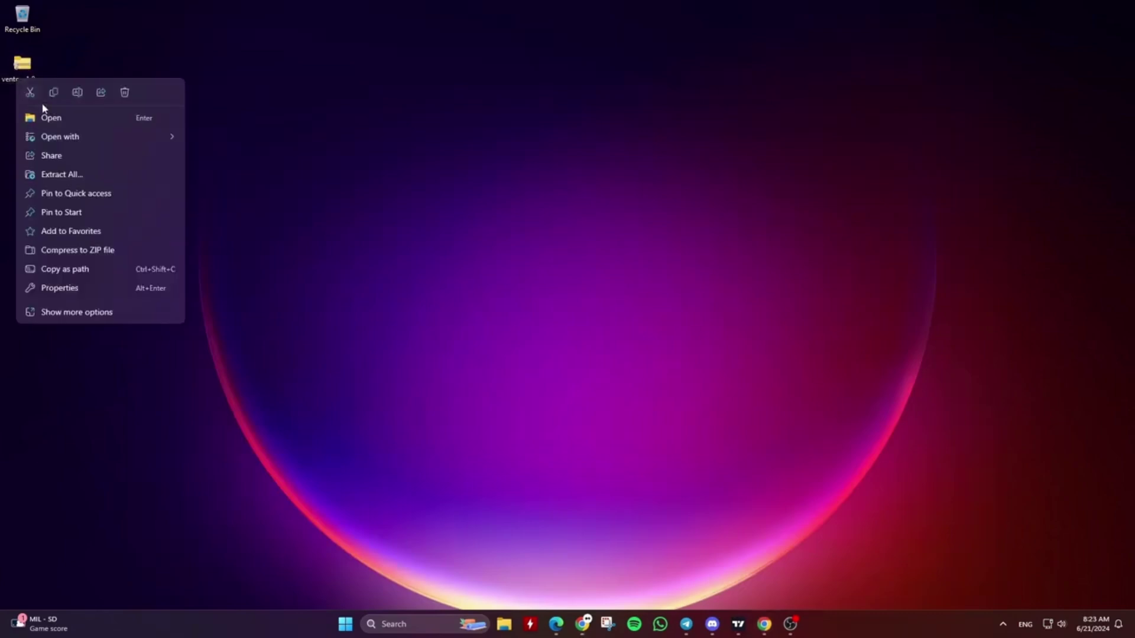
pyautogui.click(59, 177)
pyautogui.press('Return')
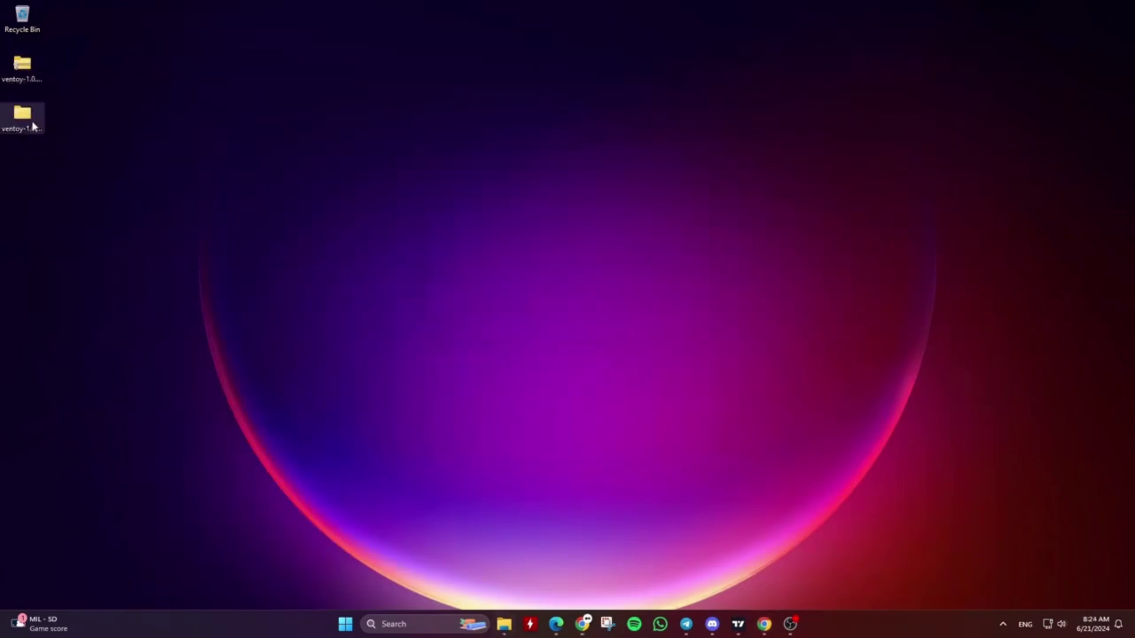
pyautogui.doubleClick(33, 119)
pyautogui.click(378, 234)
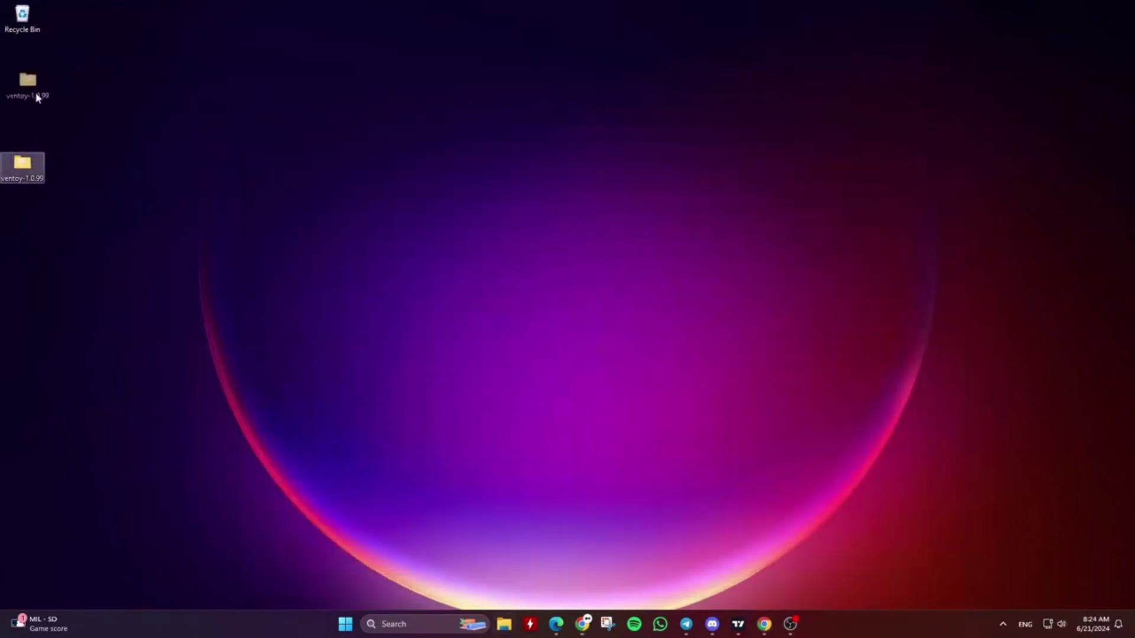
pyautogui.click(24, 81)
pyautogui.doubleClick(25, 81)
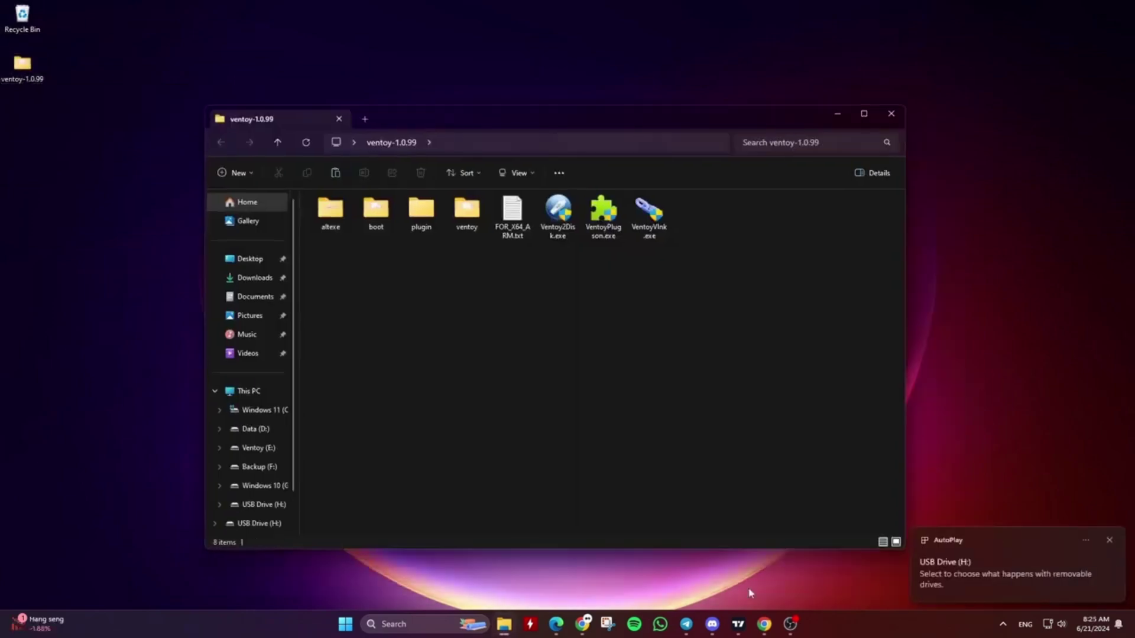
# Run Ventoy2Disk.exe and install Ventoy on the H: [8GB] SanDisk Cruzer Blade, accepting the formatting of the device.
pyautogui.doubleClick(554, 228)
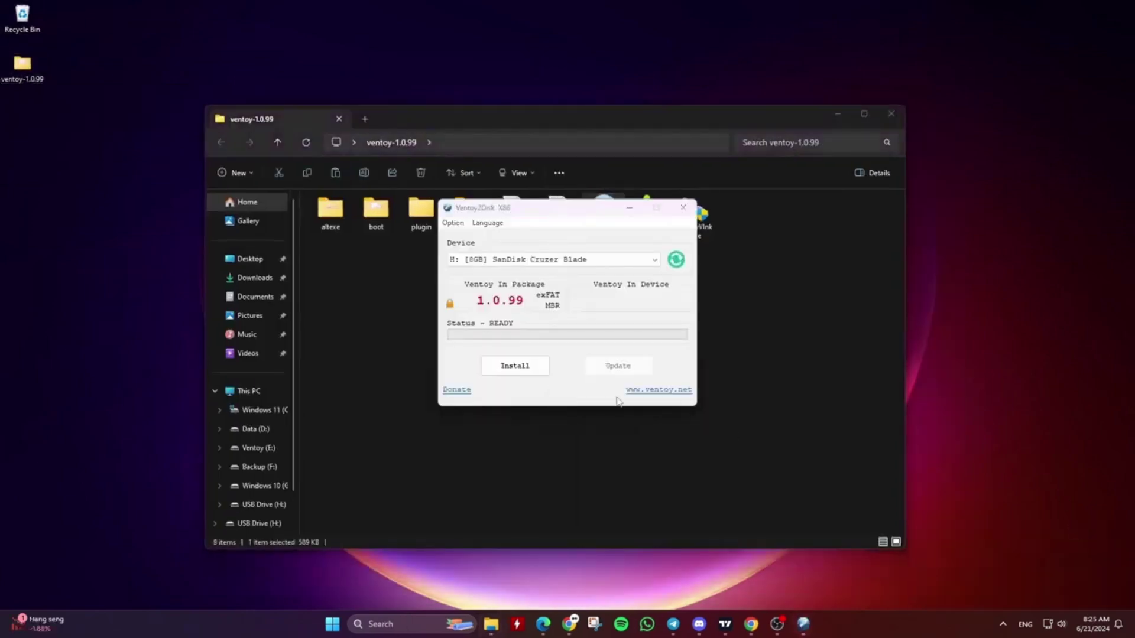
pyautogui.click(530, 260)
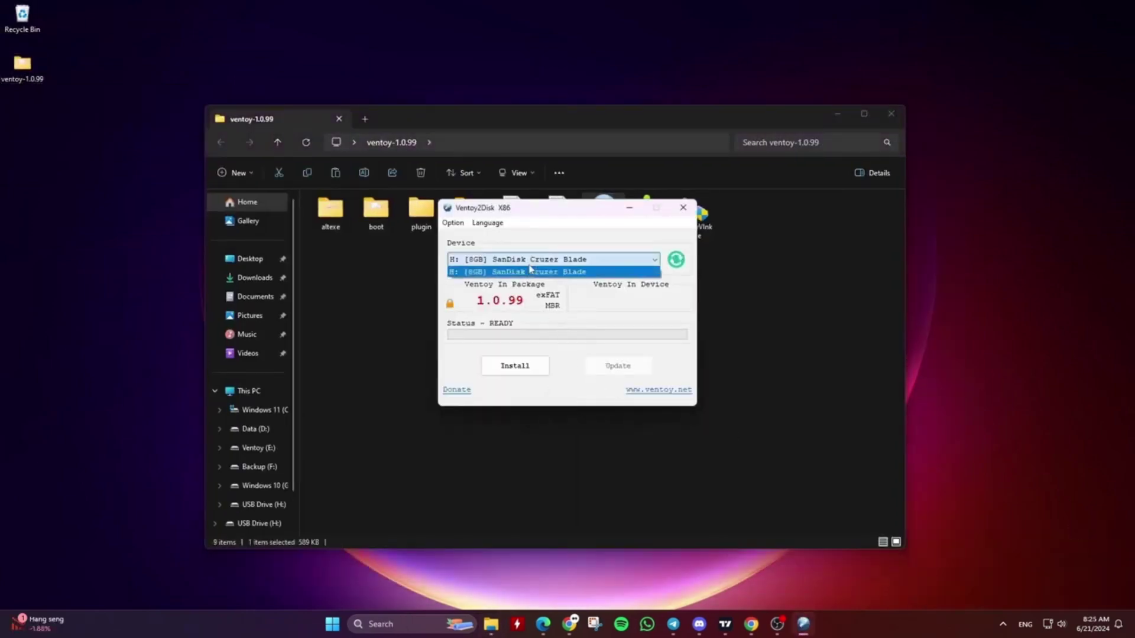
pyautogui.click(497, 273)
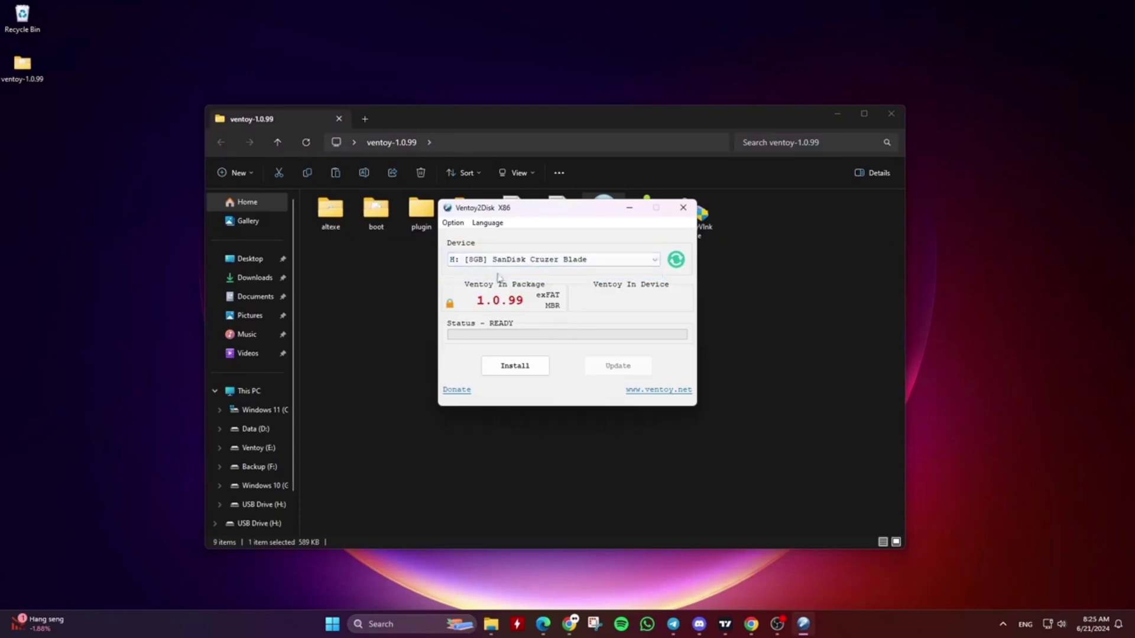
pyautogui.click(527, 374)
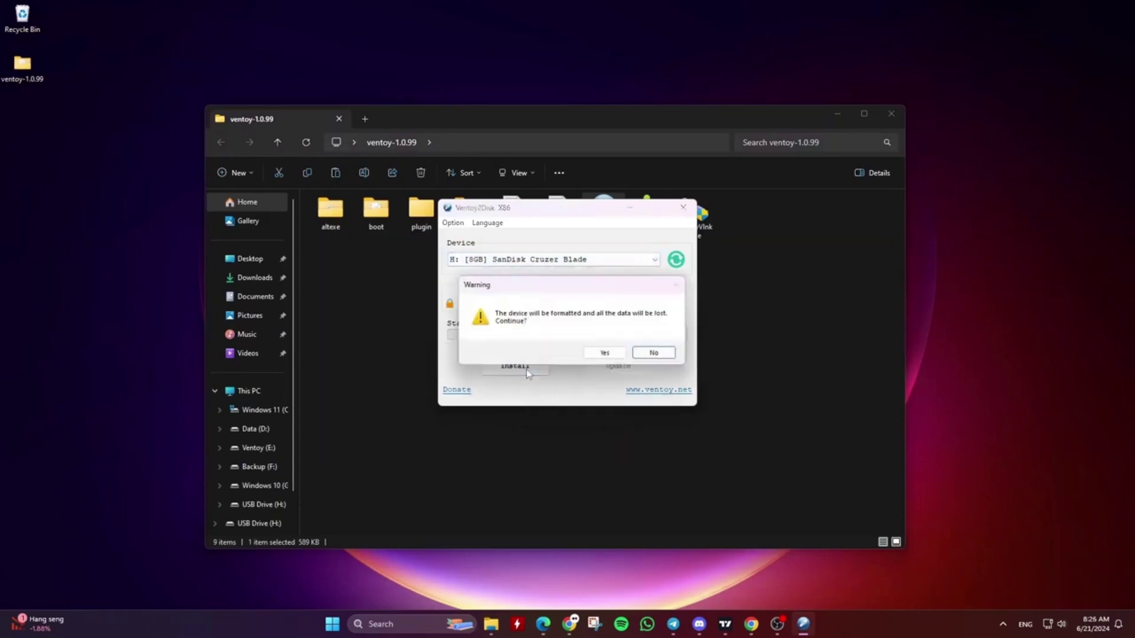
pyautogui.click(603, 354)
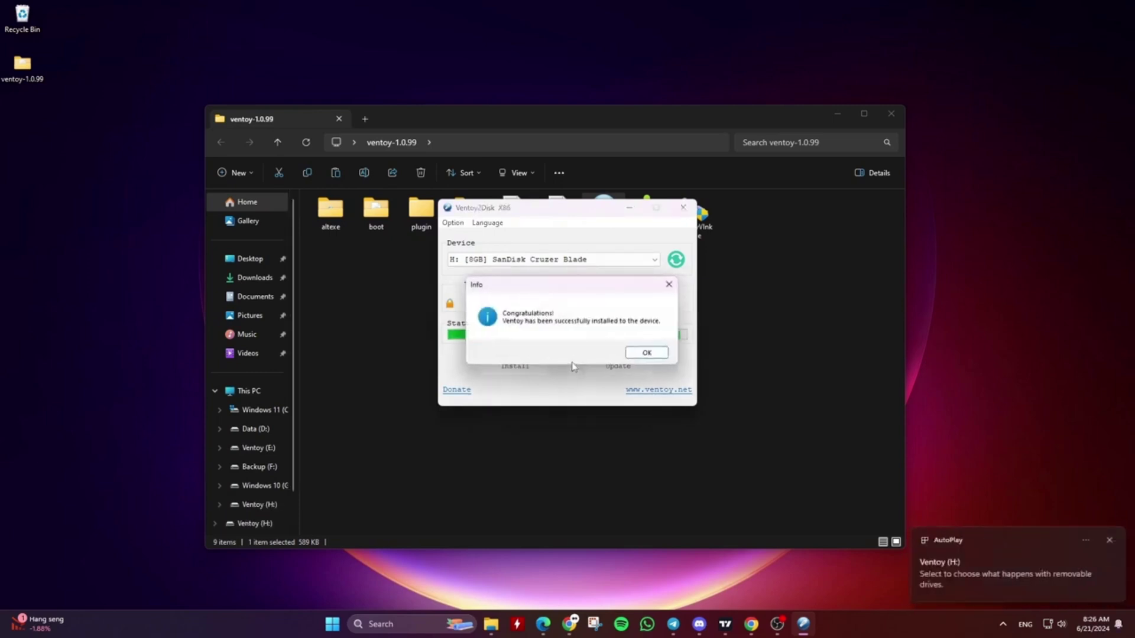
pyautogui.click(655, 354)
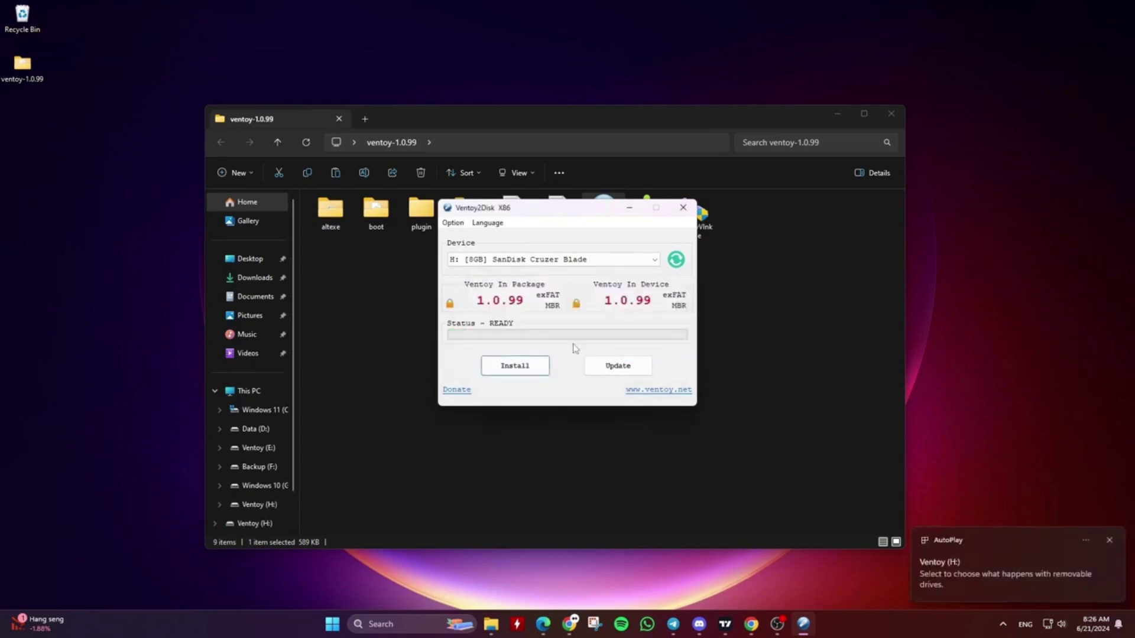
# Open the new Ventoy (H:) drive from This PC and paste the Windows 10 and Clonezilla ISO files into it.
pyautogui.click(245, 392)
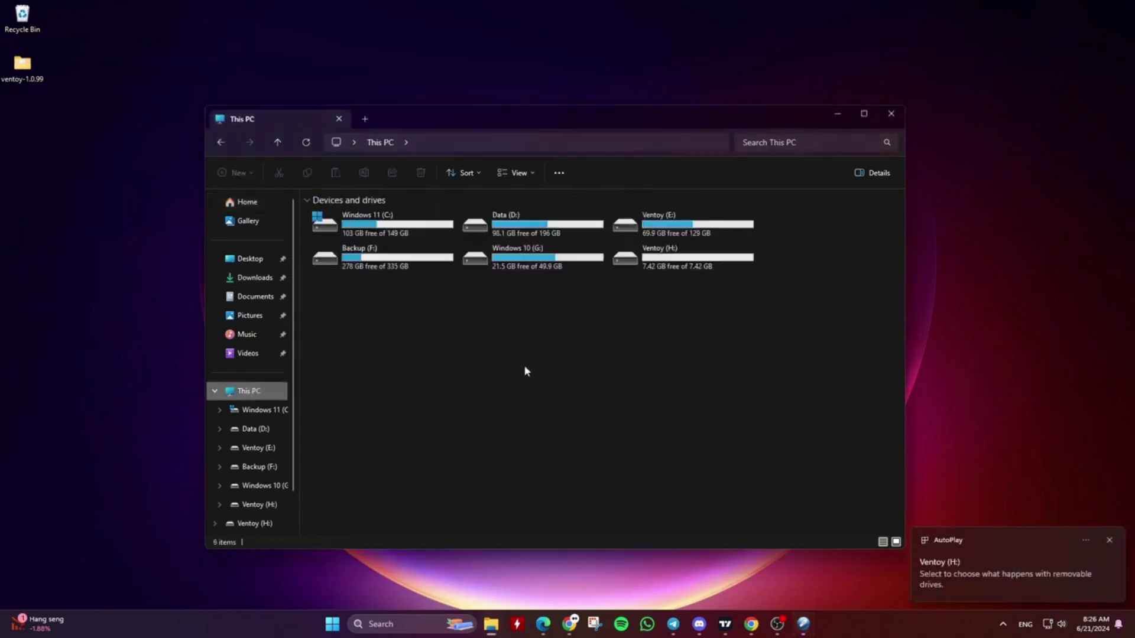
pyautogui.doubleClick(671, 273)
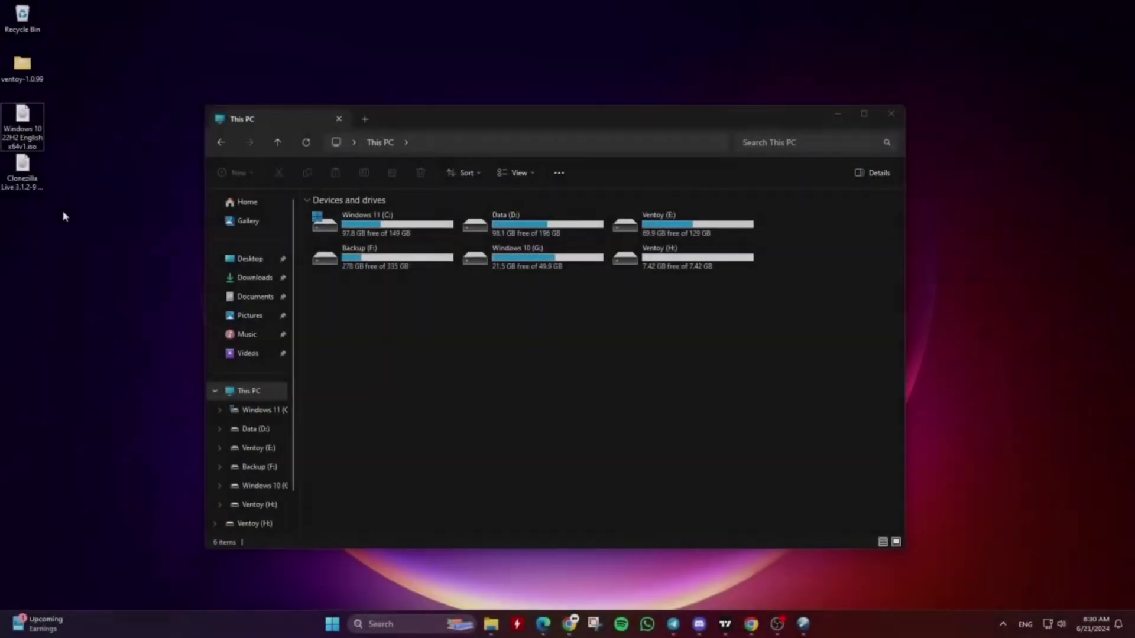
pyautogui.doubleClick(656, 261)
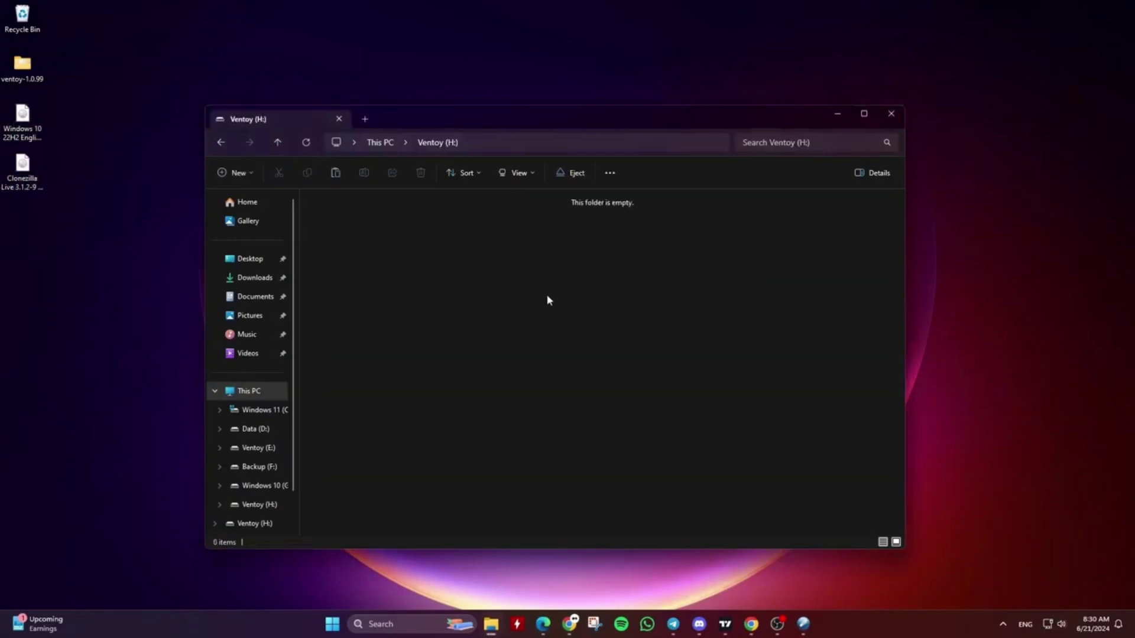
pyautogui.hotkey('ctrl', 'v')
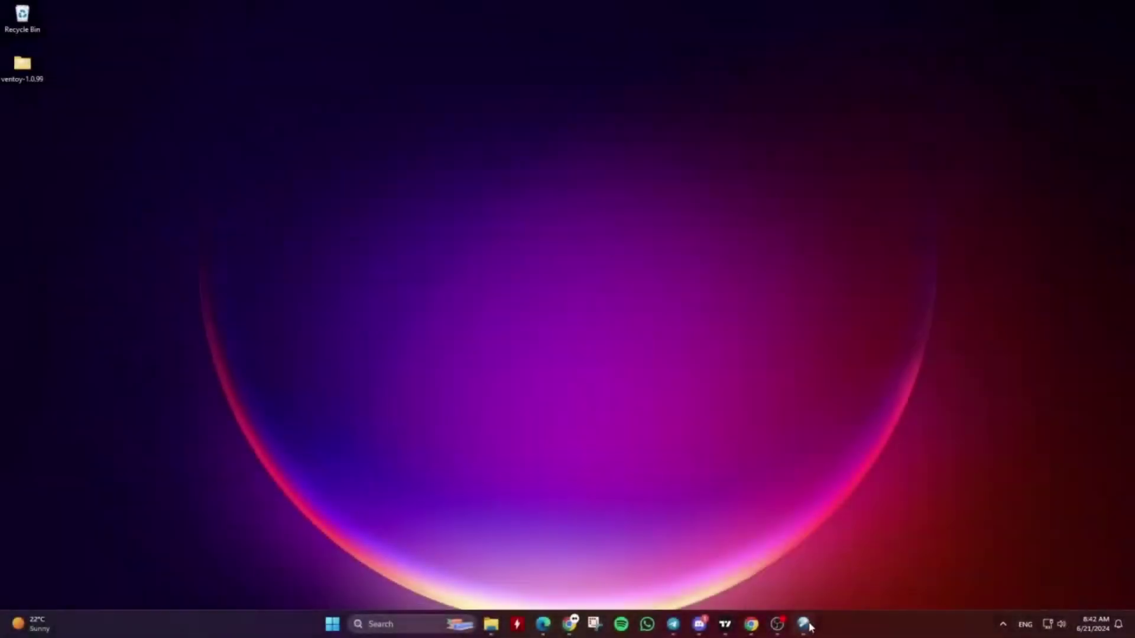
# Make Ventoy2Disk show all devices and select the E: F: [512GB] TOSHIBA MQ01ABF050 drive.
pyautogui.click(805, 624)
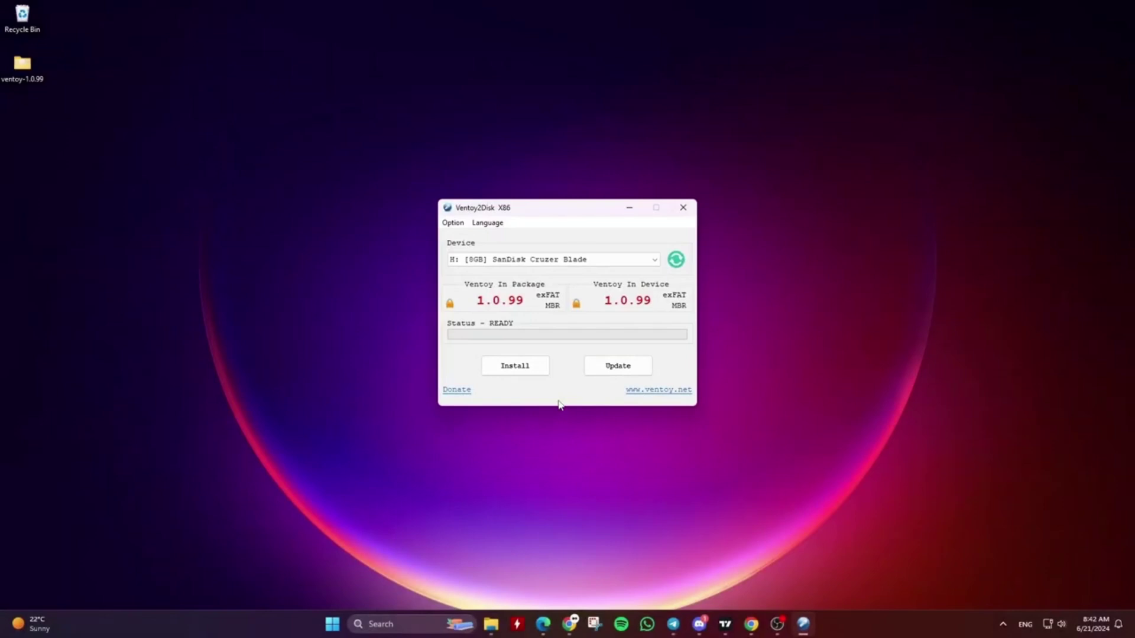
pyautogui.click(454, 224)
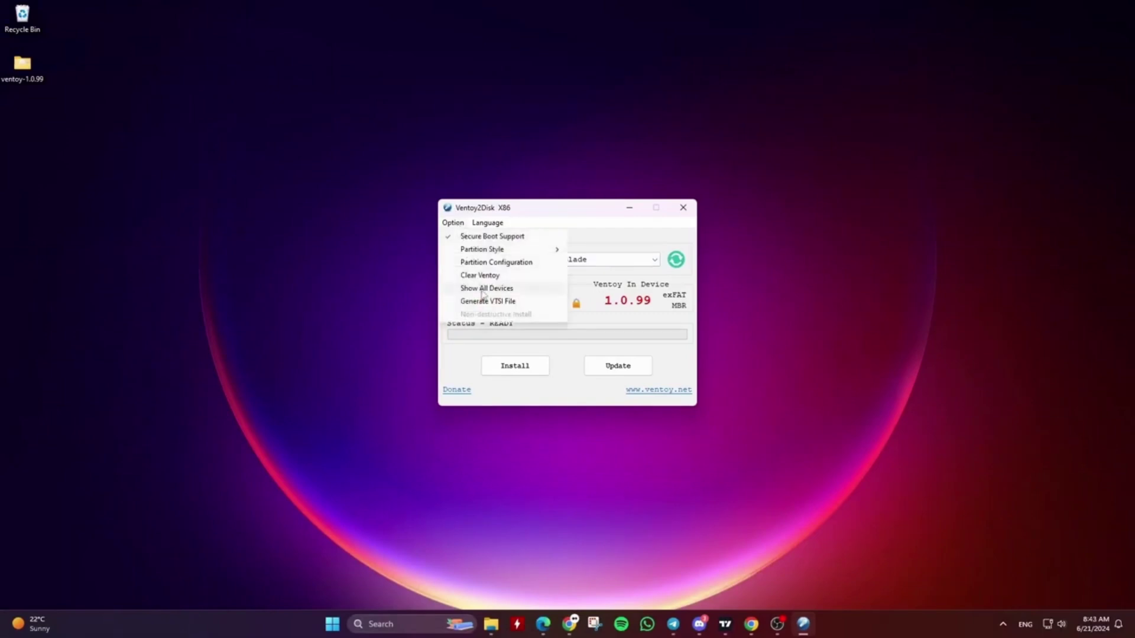
pyautogui.click(483, 289)
pyautogui.click(505, 260)
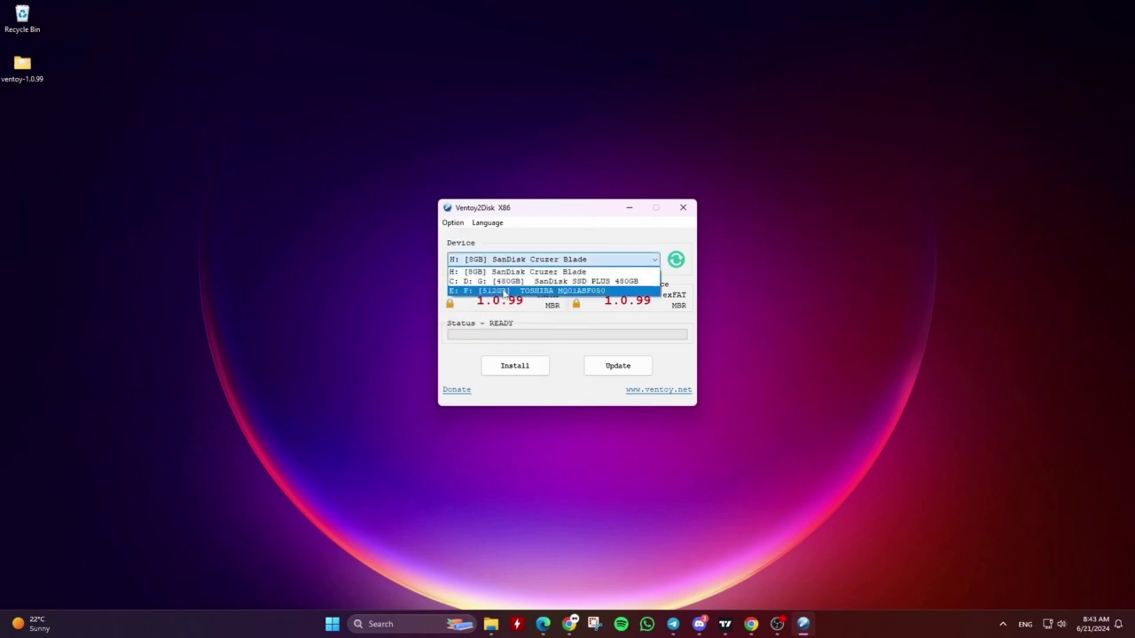
pyautogui.click(502, 290)
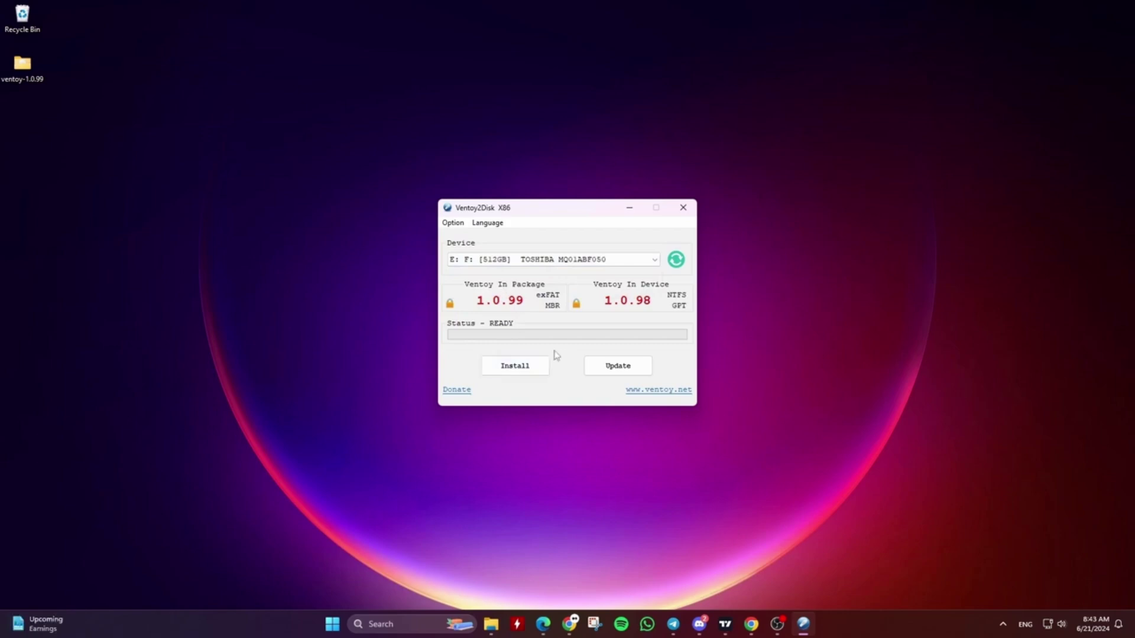
# Review the partition style options and try preserving 350 GB at the end of the disk, cancelling the partition configuration.
pyautogui.moveTo(557, 303)
pyautogui.click(453, 223)
pyautogui.moveTo(543, 249)
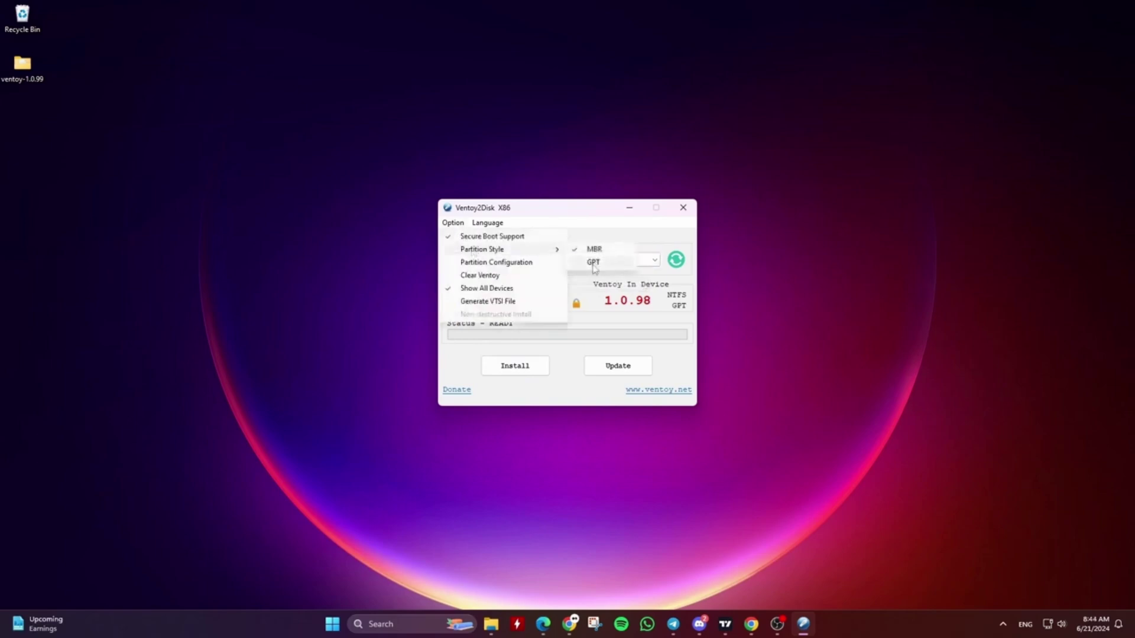
pyautogui.click(516, 266)
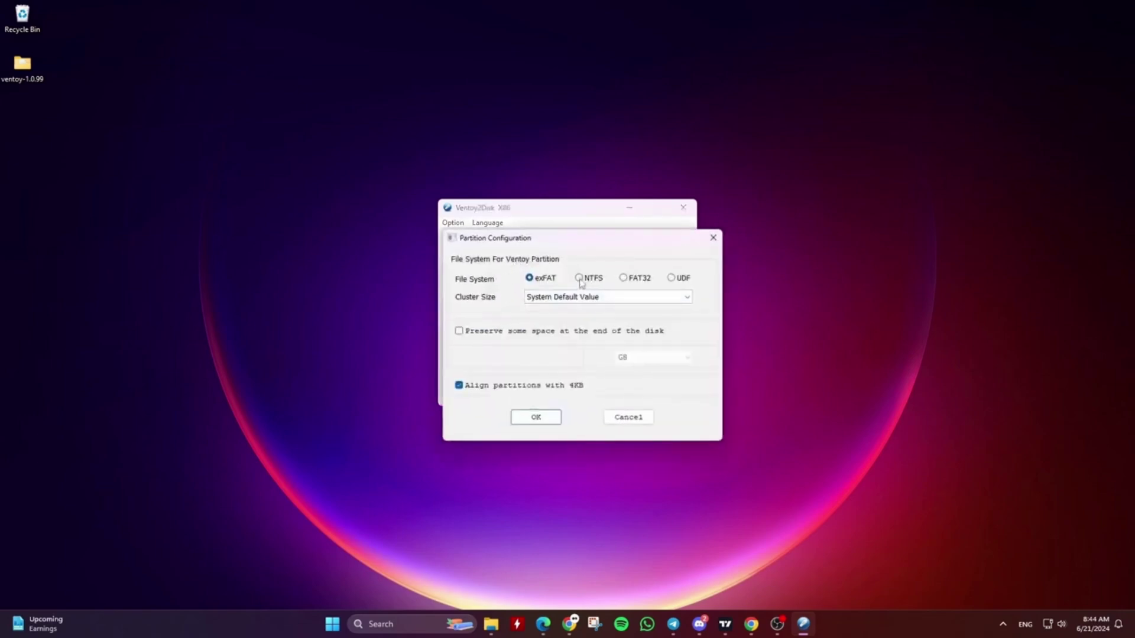
pyautogui.click(459, 332)
pyautogui.click(559, 358)
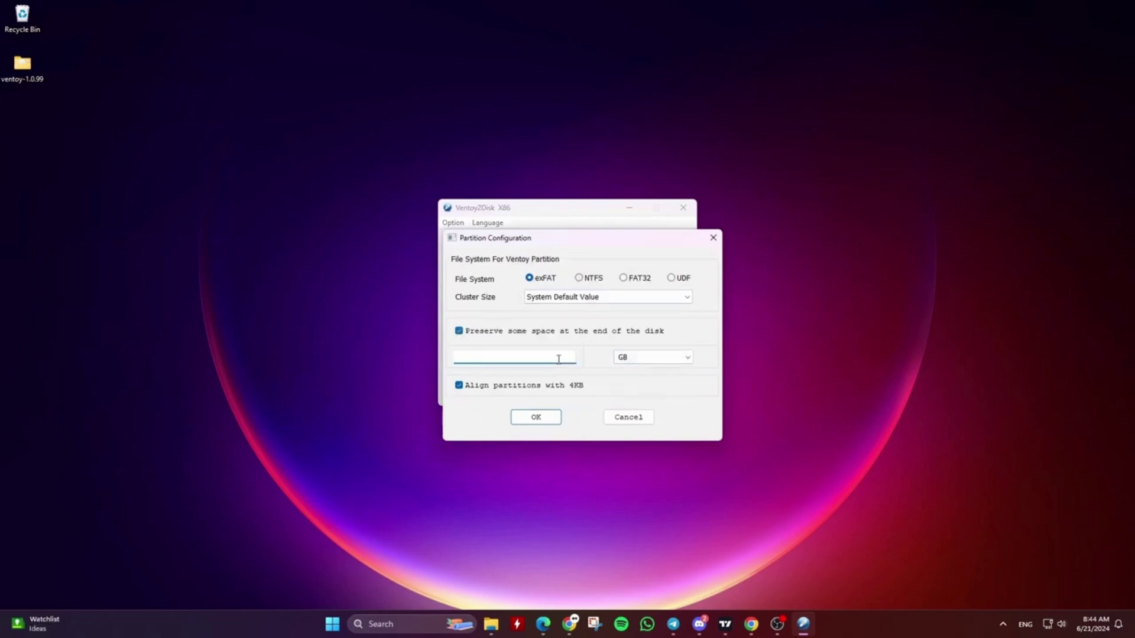
pyautogui.write('350')
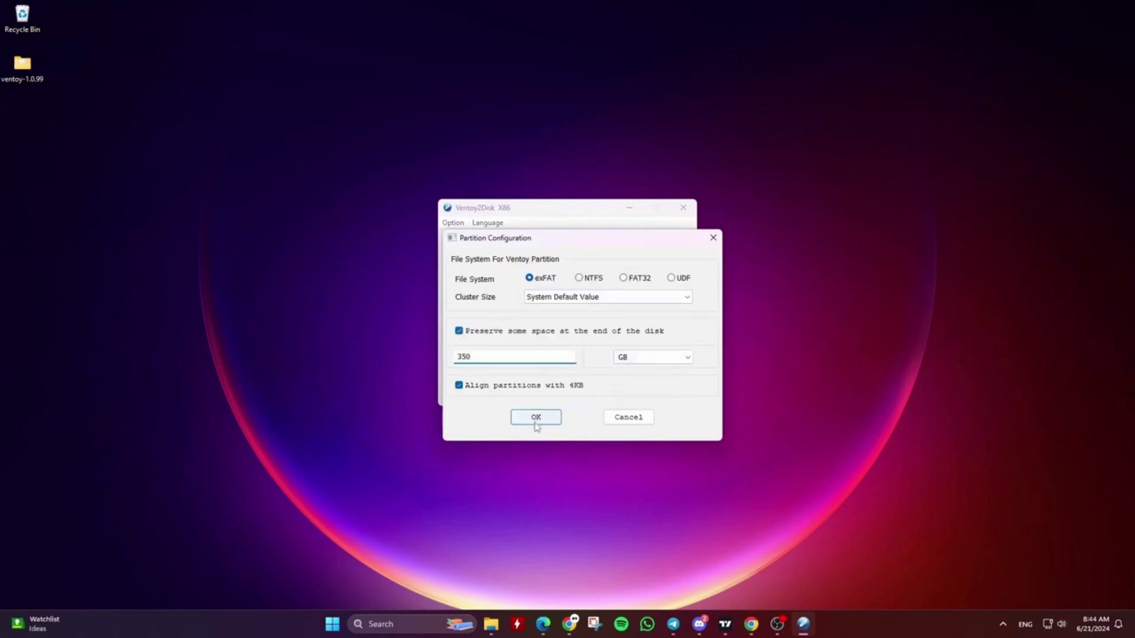
pyautogui.click(620, 424)
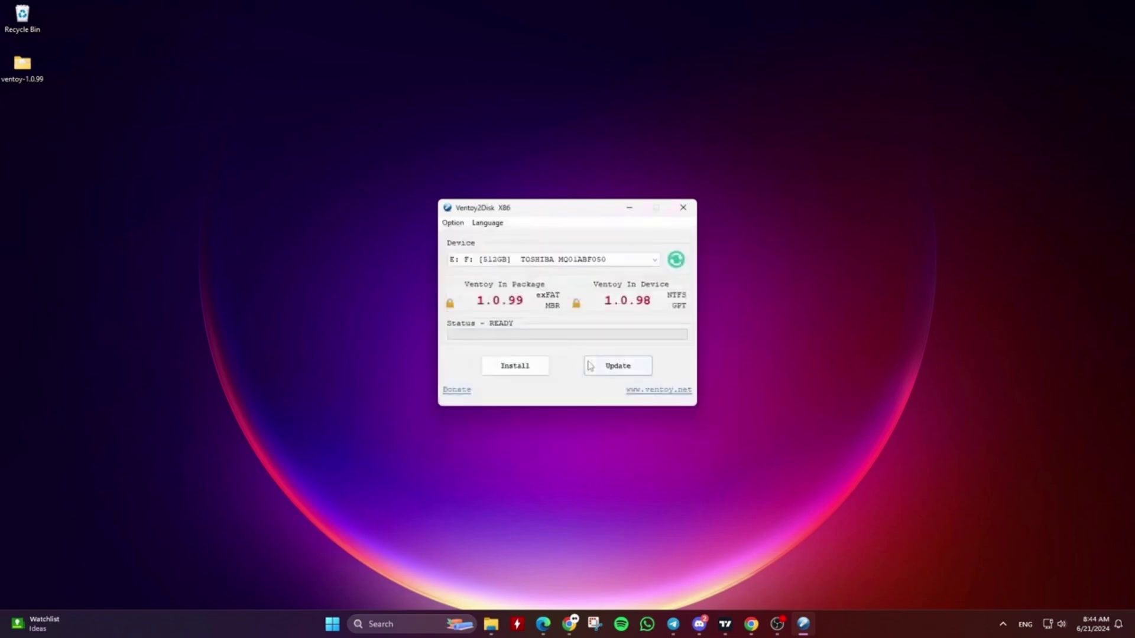
# Open Disk Management, examine the Ventoy (E:) and Backup (F:) partitions on Disk 1, and close it.
pyautogui.rightClick(328, 624)
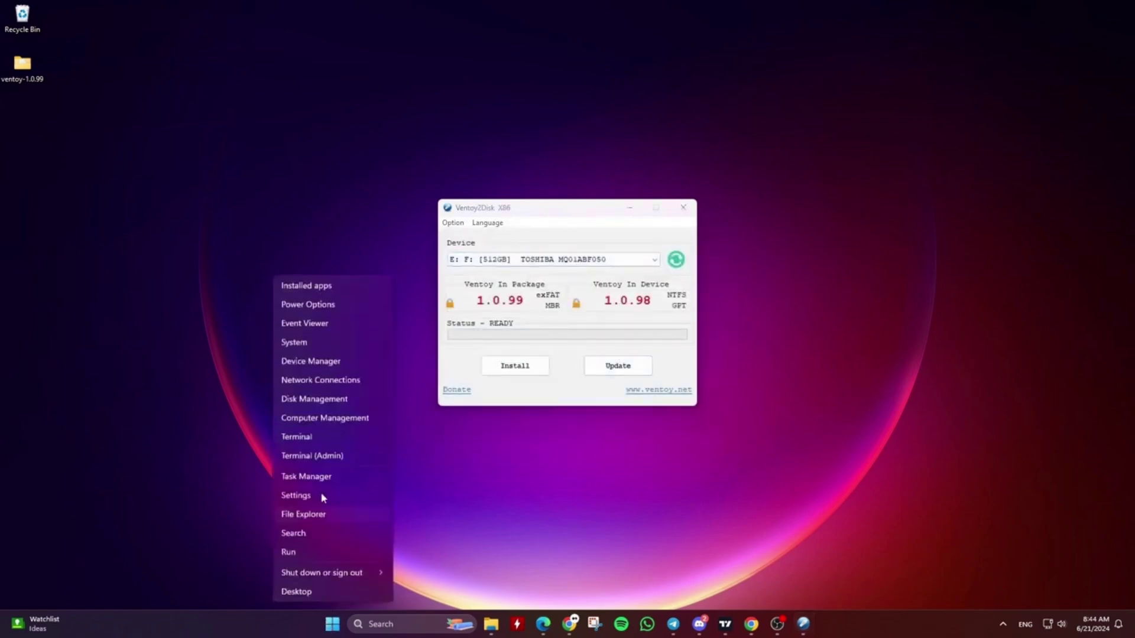
pyautogui.click(348, 400)
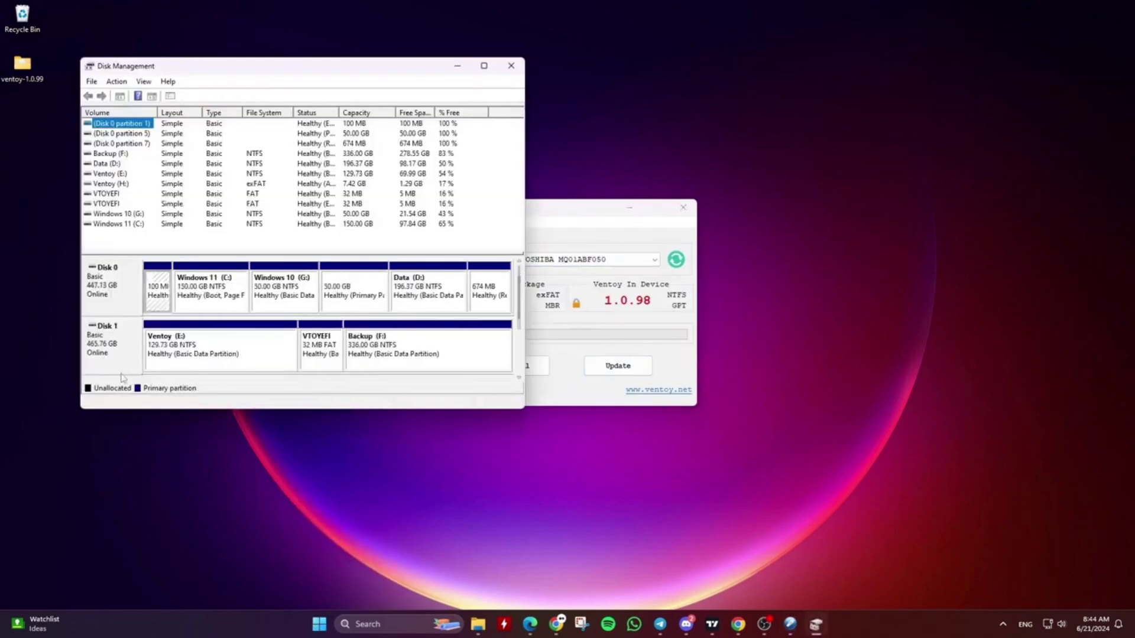
pyautogui.click(178, 346)
pyautogui.click(386, 349)
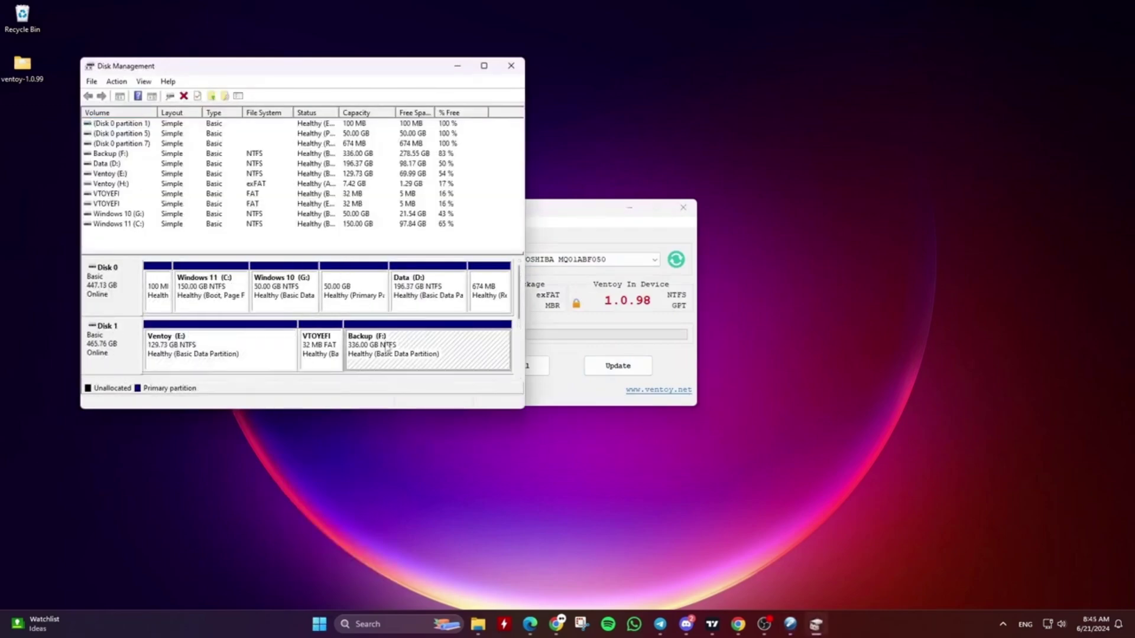
pyautogui.click(243, 362)
pyautogui.click(371, 354)
pyautogui.click(505, 72)
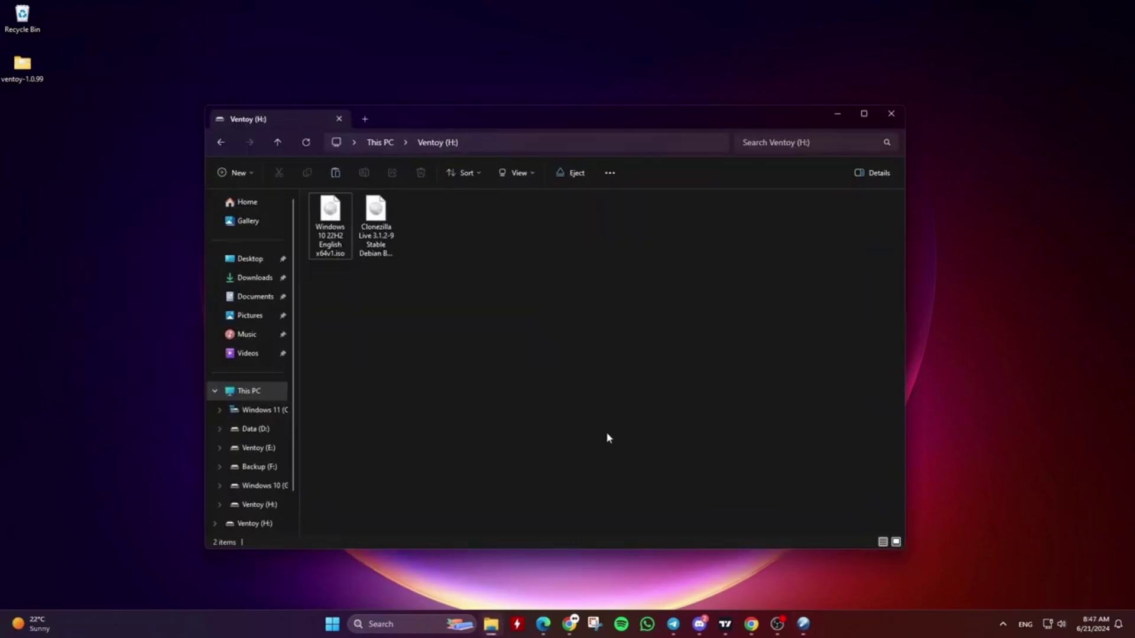
# Browse from This PC to the Programs folder on the Ventoy (E:) drive.
pyautogui.click(383, 143)
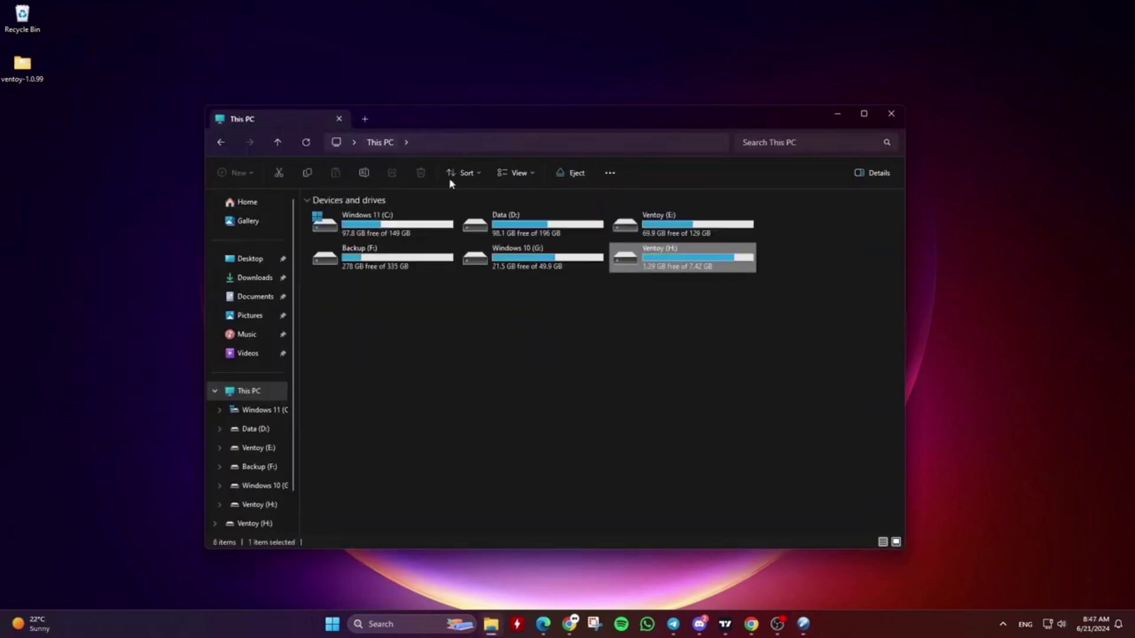
pyautogui.doubleClick(655, 225)
pyautogui.doubleClick(379, 227)
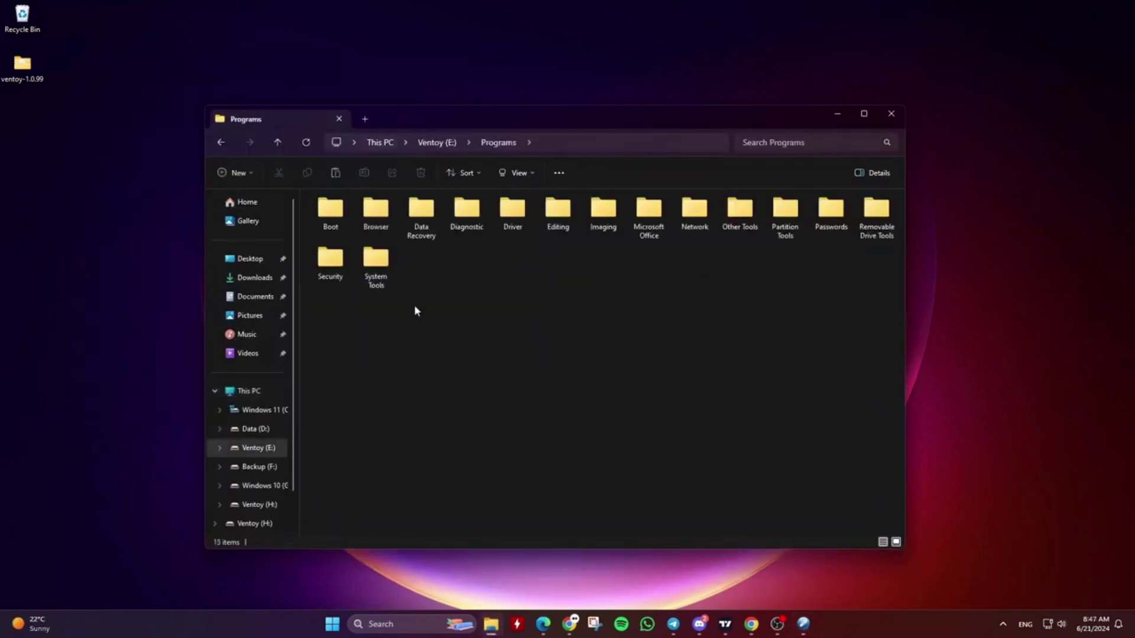
# Browse the ISO folder on the Ventoy (E:) drive, examining its OS and Utilities folders.
pyautogui.hotkey('alt', 'Left')
pyautogui.doubleClick(329, 219)
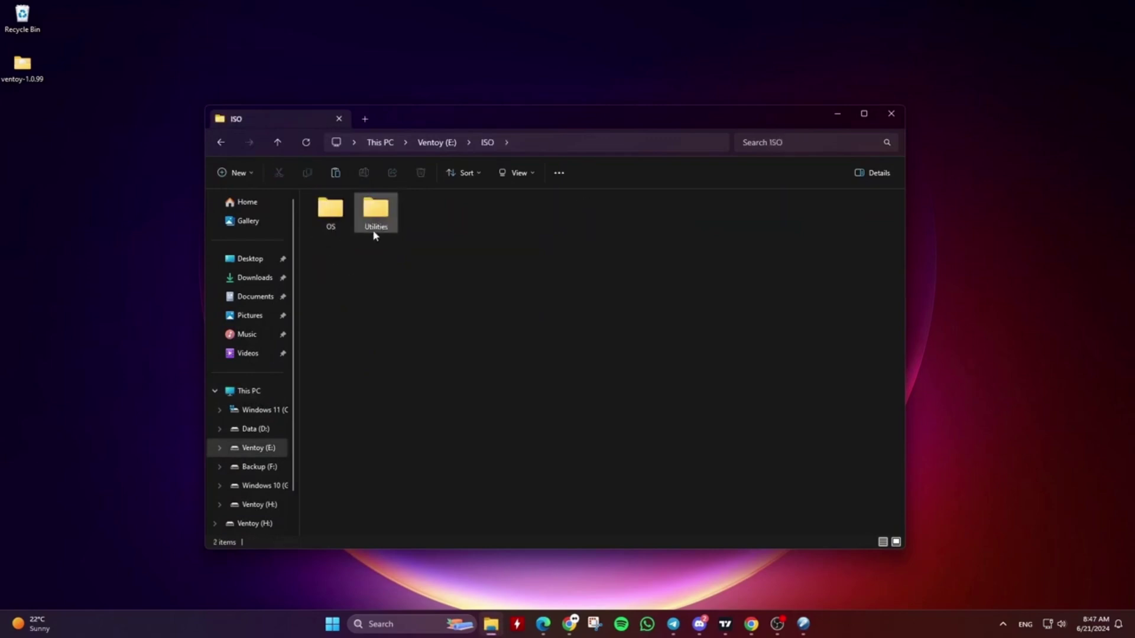
pyautogui.doubleClick(334, 230)
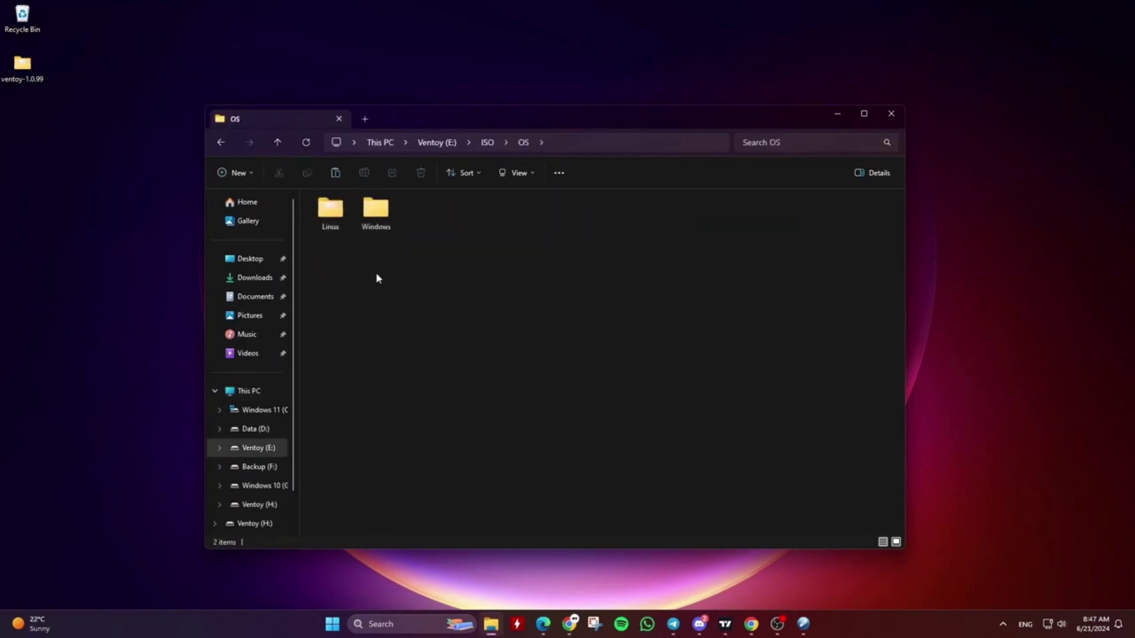
pyautogui.hotkey('alt', 'Left')
pyautogui.doubleClick(377, 219)
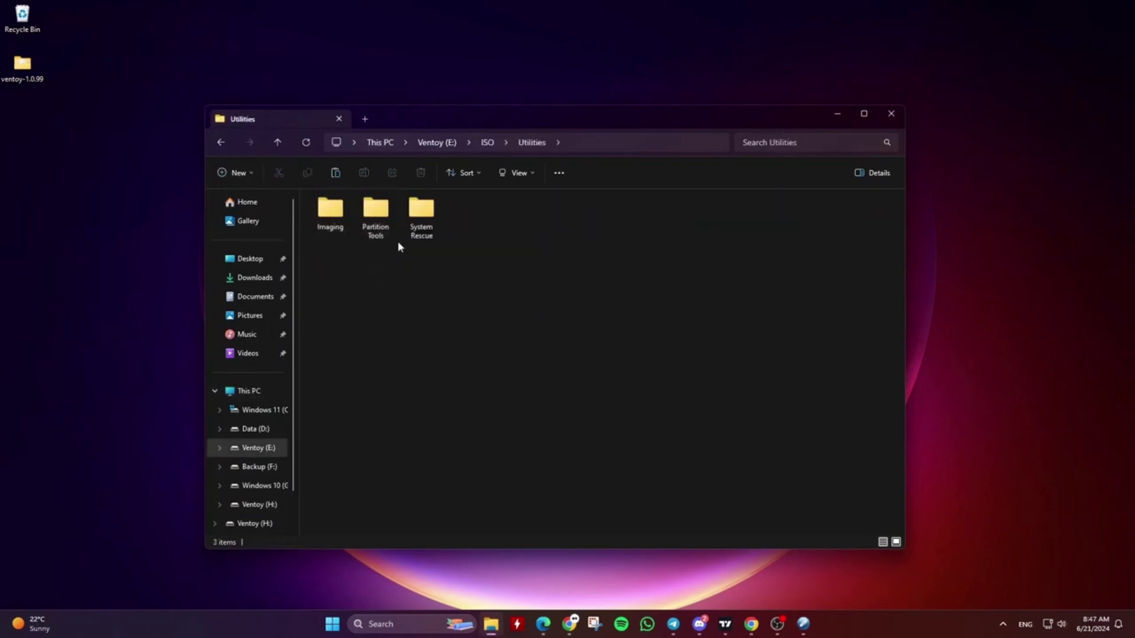
# Look through the Imaging folder in Utilities, including its Clonezilla folder, and return to Utilities.
pyautogui.doubleClick(342, 228)
pyautogui.doubleClick(346, 231)
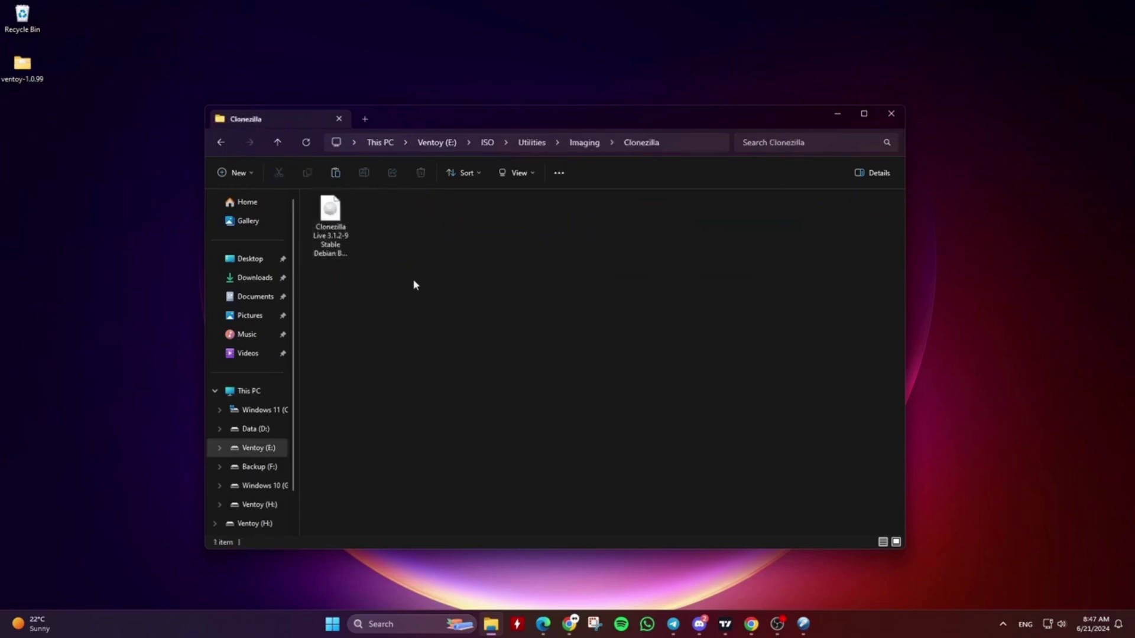
pyautogui.hotkey('alt', 'Left')
pyautogui.doubleClick(375, 228)
pyautogui.hotkey('alt', 'Left')
pyautogui.hotkey('alt', 'Left')
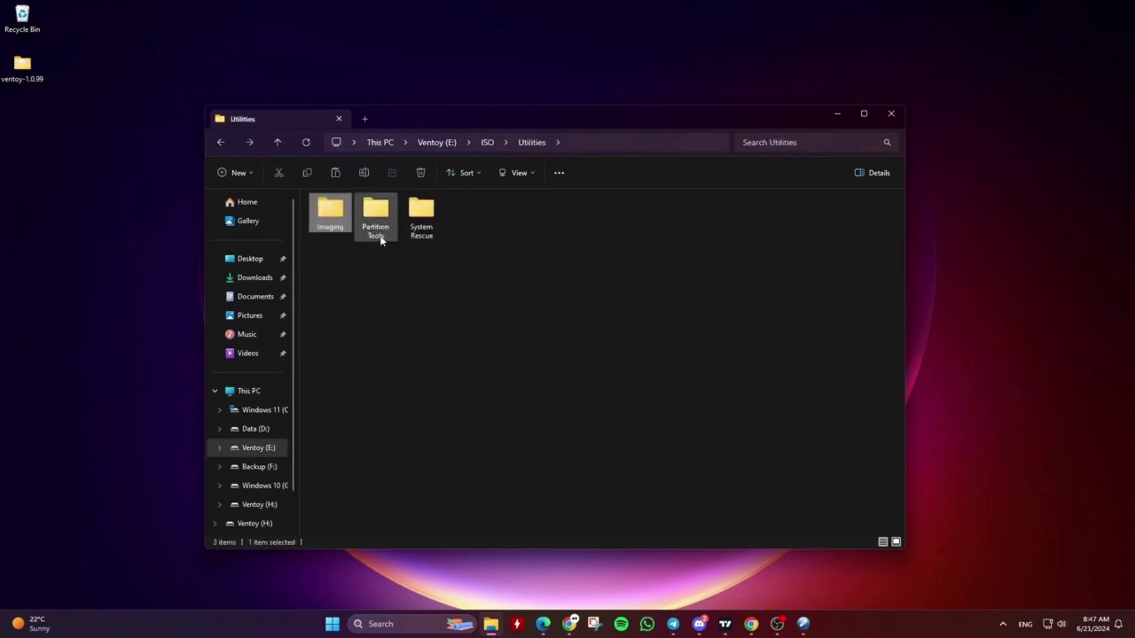
# Look through the Partition Tools and System Rescue folders in Utilities and return to This PC.
pyautogui.doubleClick(380, 237)
pyautogui.doubleClick(376, 236)
pyautogui.hotkey('alt', 'Left')
pyautogui.hotkey('alt', 'Left')
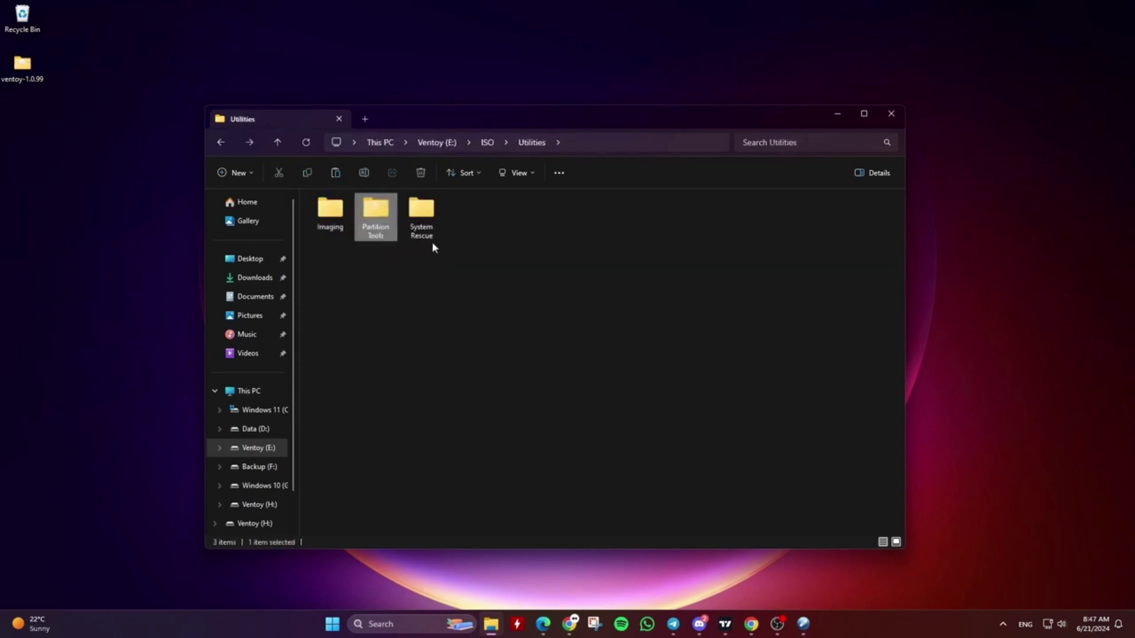
pyautogui.doubleClick(426, 228)
pyautogui.hotkey('alt', 'Up')
pyautogui.hotkey('alt', 'Up')
pyautogui.hotkey('alt', 'Up')
pyautogui.hotkey('alt', 'Up')
# Create a folder named Win on the Ventoy (H:) drive and move the Windows 10 22H2 English x64v1.iso file into it.
pyautogui.doubleClick(660, 260)
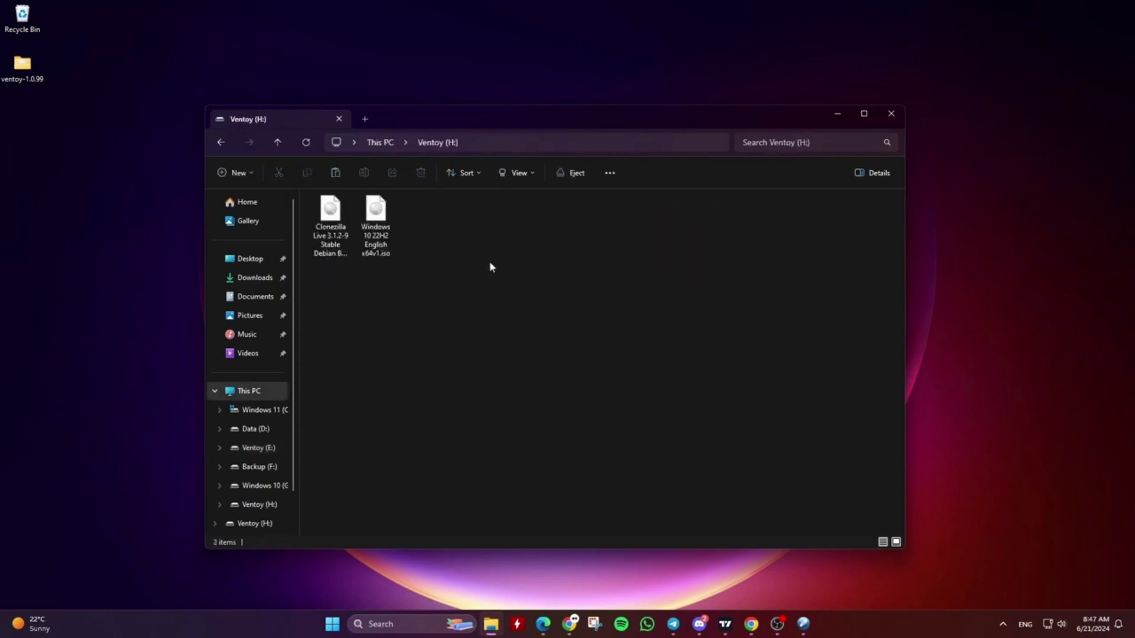
pyautogui.rightClick(460, 260)
pyautogui.moveTo(529, 377)
pyautogui.click(641, 377)
pyautogui.write('Win')
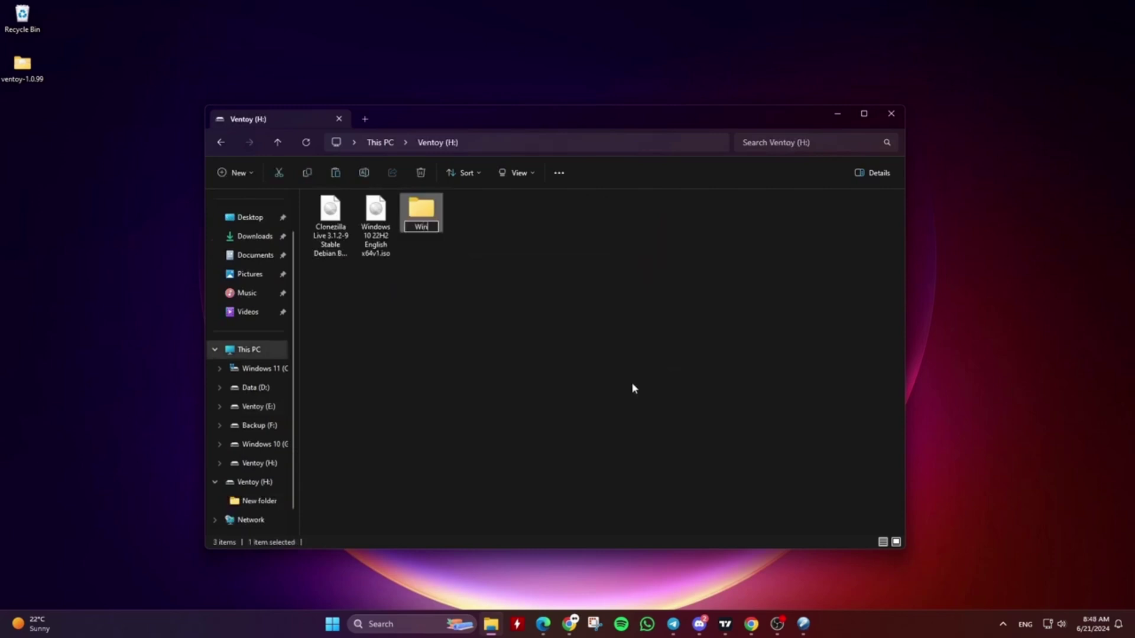
pyautogui.press('Return')
pyautogui.moveTo(376, 220); pyautogui.dragTo(406, 228)
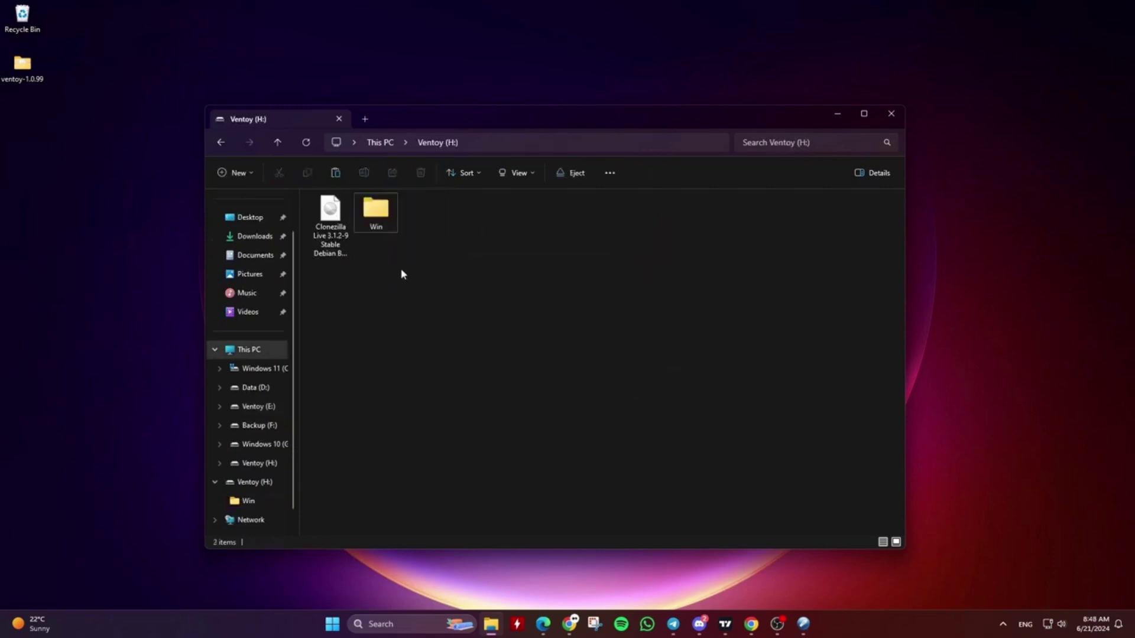
# Create a folder named CZ on the Ventoy (H:) drive and move the Clonezilla Live ISO into it.
pyautogui.rightClick(401, 270)
pyautogui.moveTo(458, 391)
pyautogui.click(585, 392)
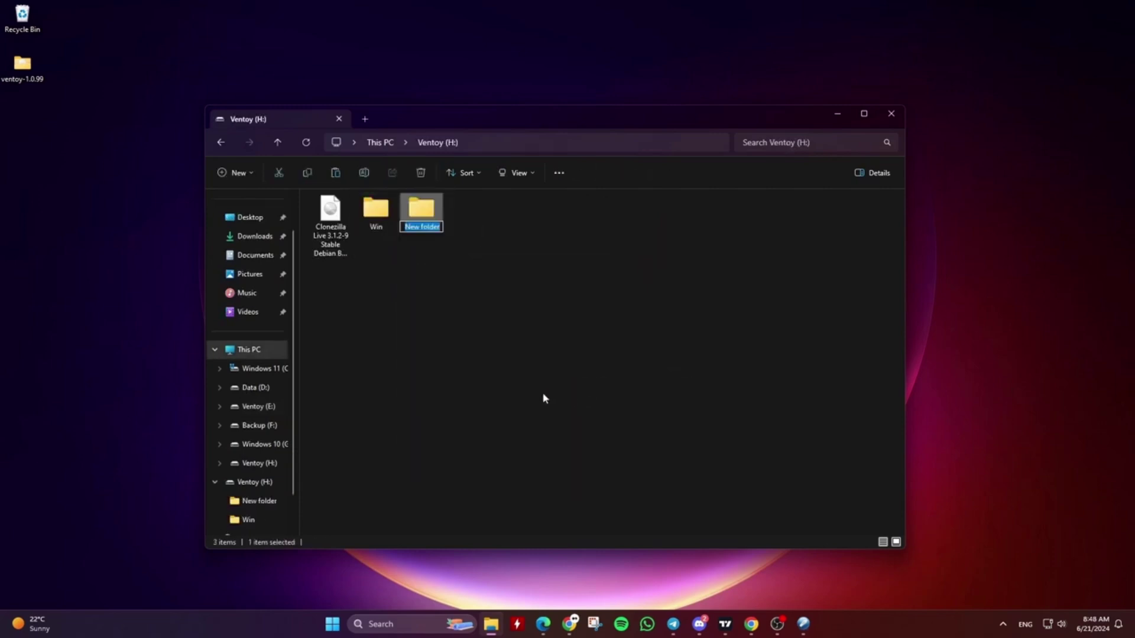
pyautogui.write('CZ')
pyautogui.press('Return')
pyautogui.moveTo(330, 224); pyautogui.dragTo(421, 228)
# Create a text file in the CZ folder, name it .ventoyignore without the txt extension, and accept the extension change.
pyautogui.doubleClick(421, 219)
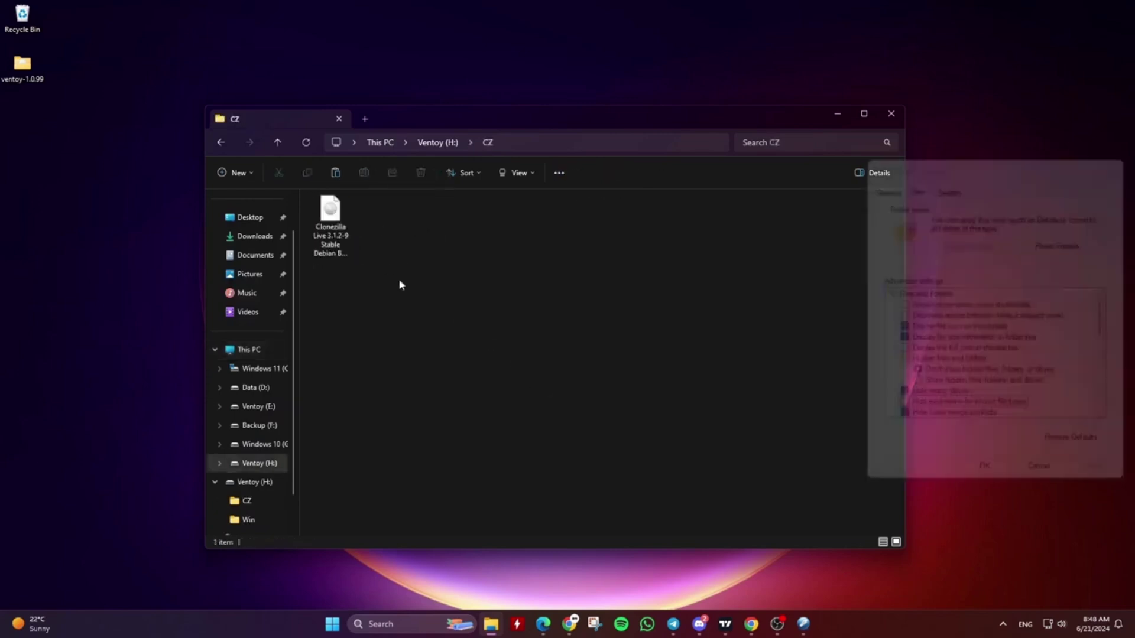
pyautogui.rightClick(398, 279)
pyautogui.moveTo(449, 399)
pyautogui.click(598, 476)
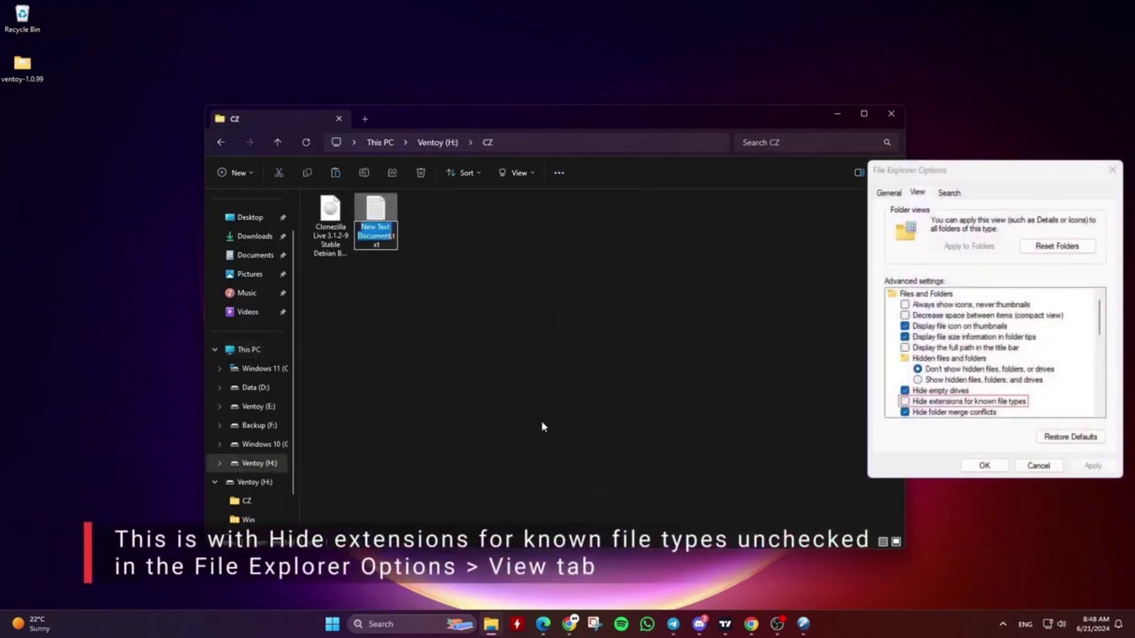
pyautogui.hotkey('ctrl', 'a')
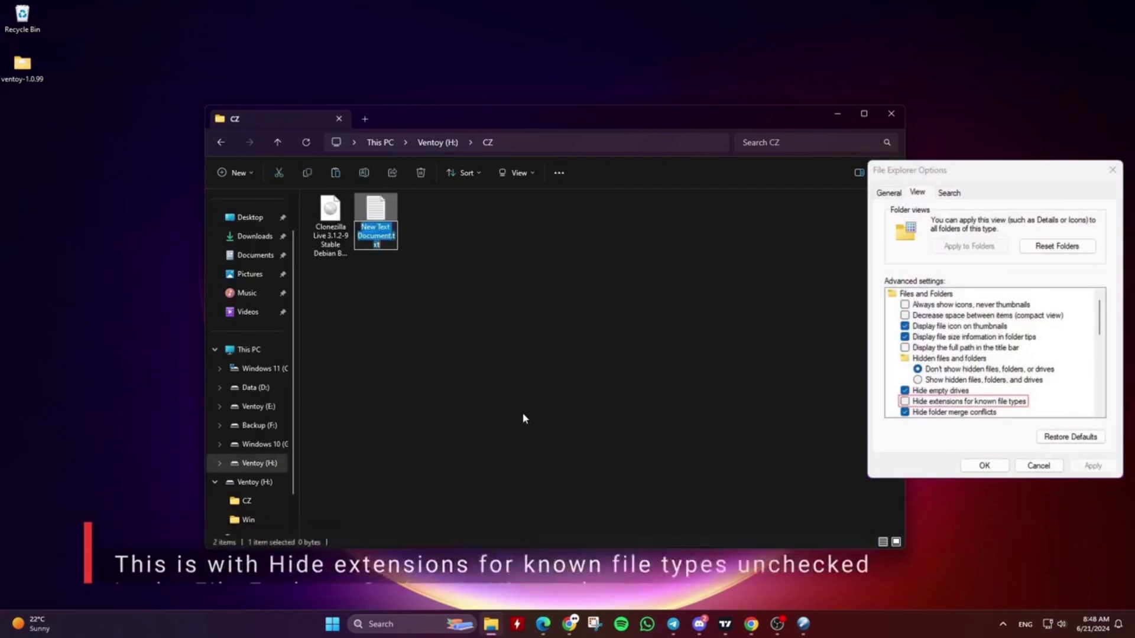
pyautogui.press('BackSpace')
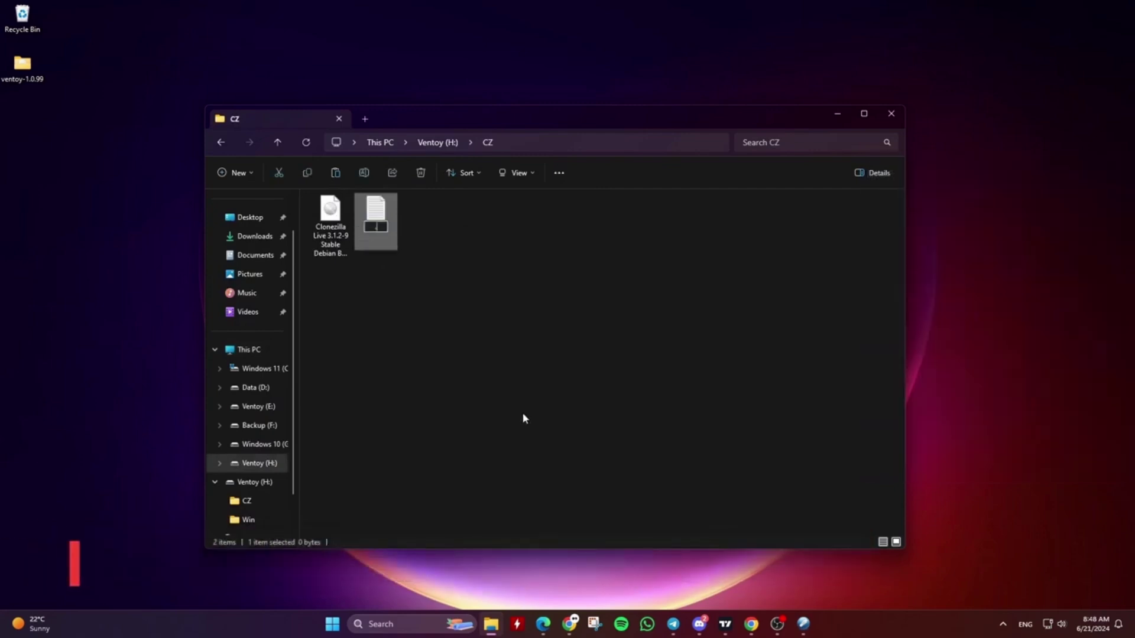
pyautogui.write('.ven')
pyautogui.press('BackSpace')
pyautogui.press('BackSpace')
pyautogui.press('BackSpace')
pyautogui.press('BackSpace')
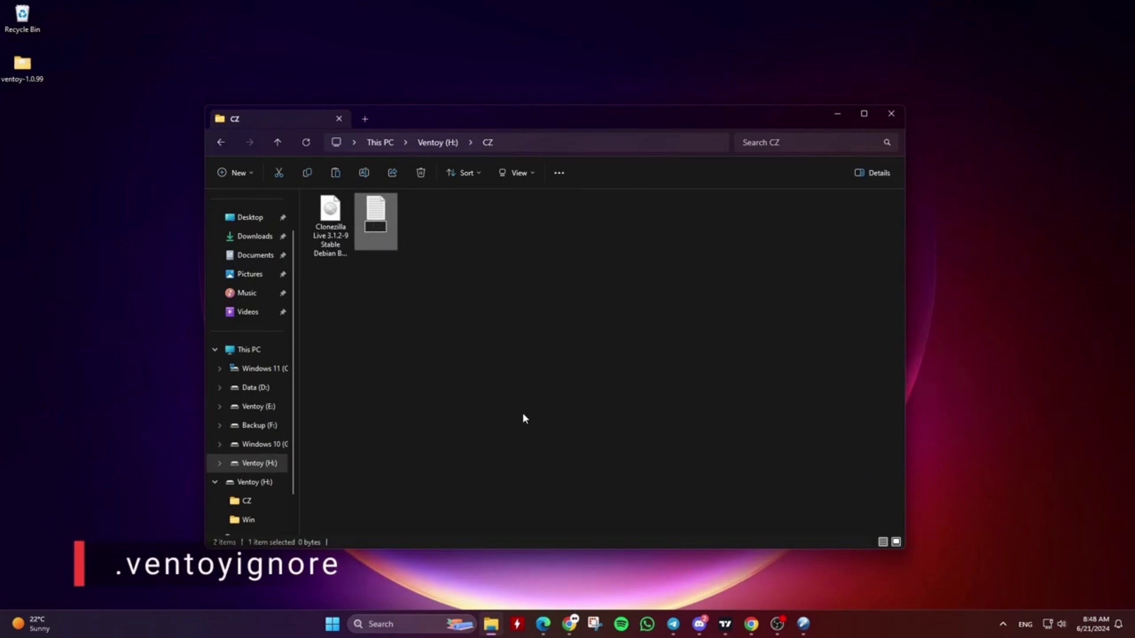
pyautogui.write('.ventoyig')
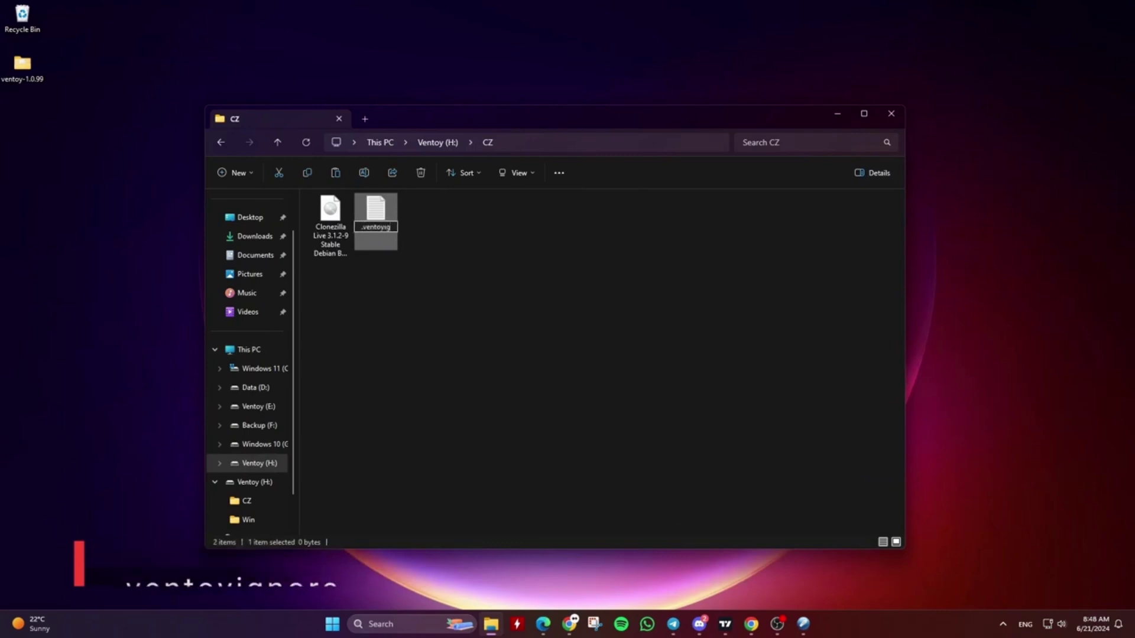
pyautogui.write('nore')
pyautogui.press('Return')
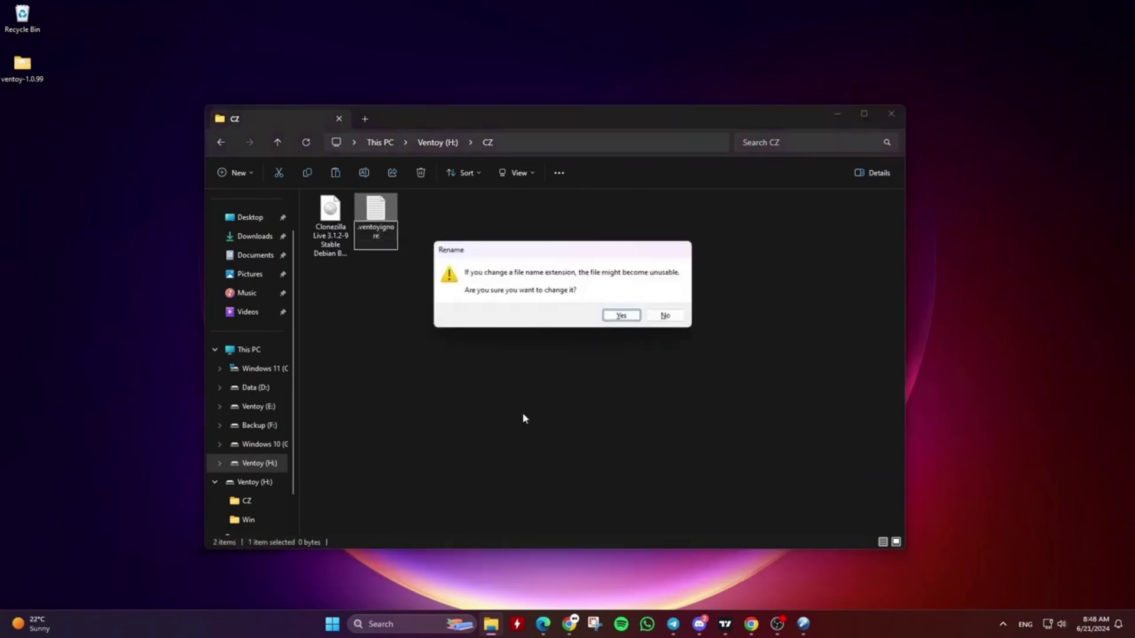
pyautogui.click(620, 315)
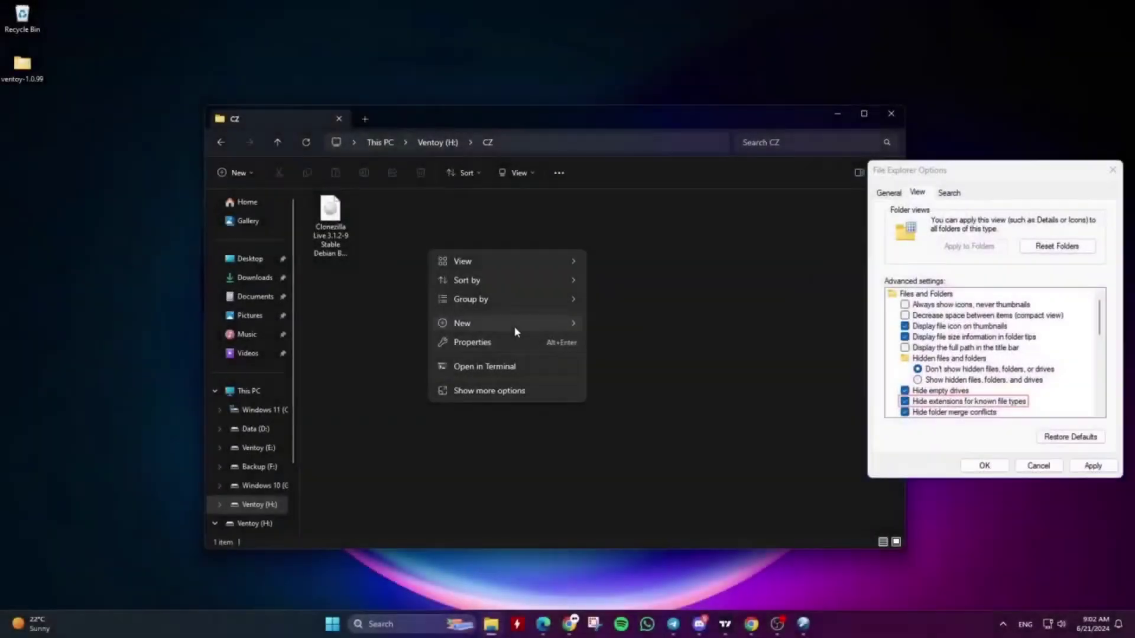
# Create a new text document in the CZ folder and open it in Notepad.
pyautogui.moveTo(515, 331)
pyautogui.click(625, 399)
pyautogui.click(366, 236)
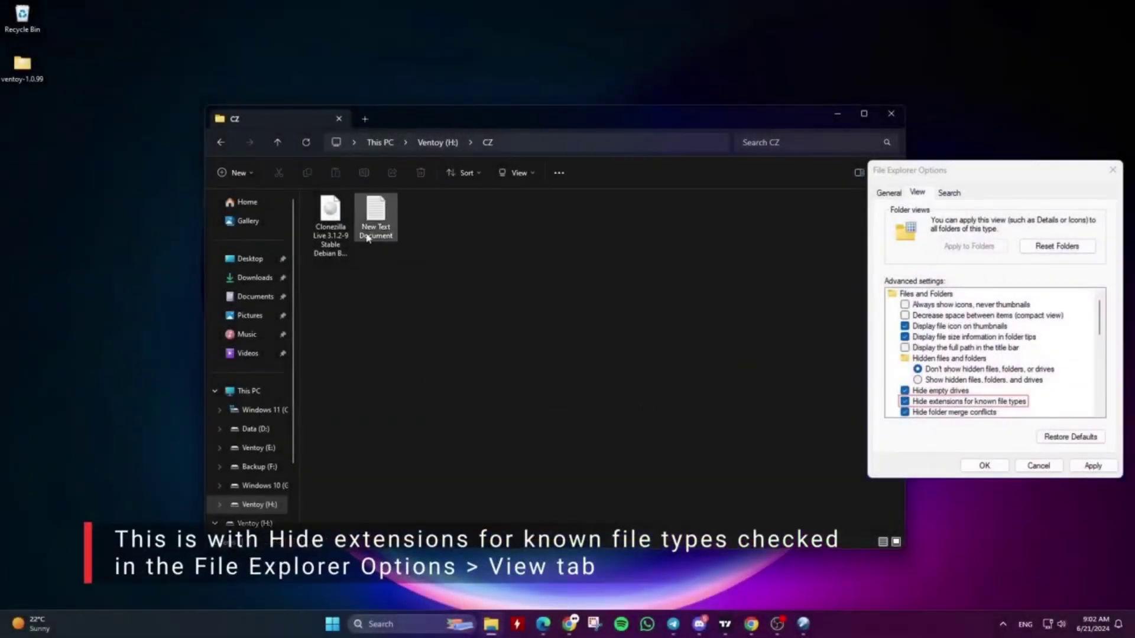
pyautogui.doubleClick(371, 232)
# Save the empty document in the CZ folder as .ventoyignore with the All files type and close Notepad.
pyautogui.click(260, 152)
pyautogui.click(308, 247)
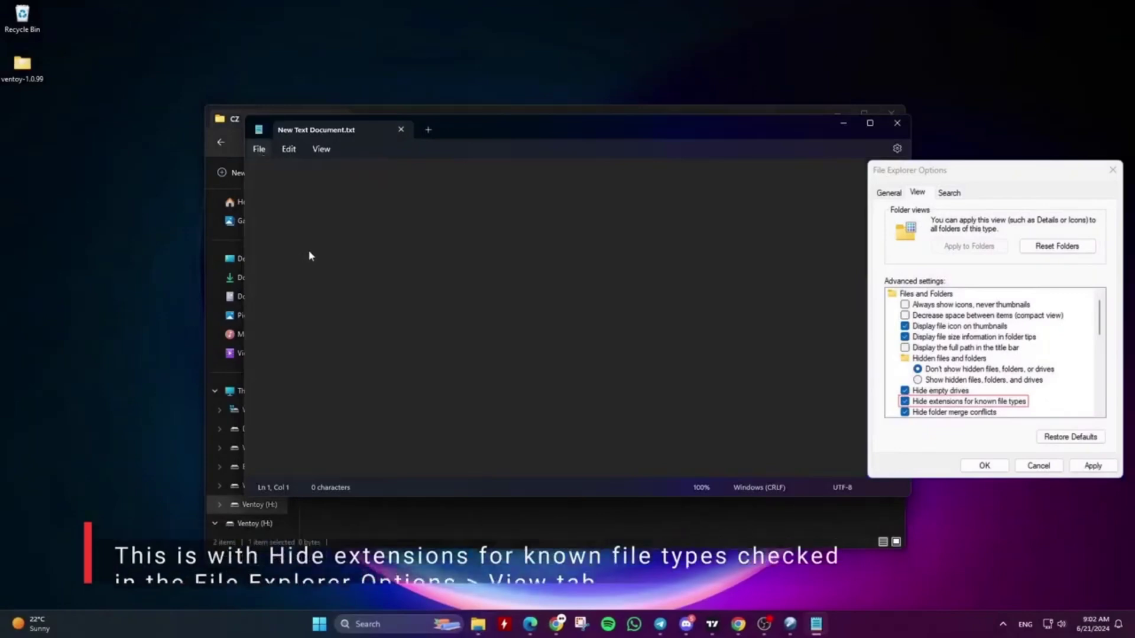
pyautogui.click(417, 388)
pyautogui.click(401, 413)
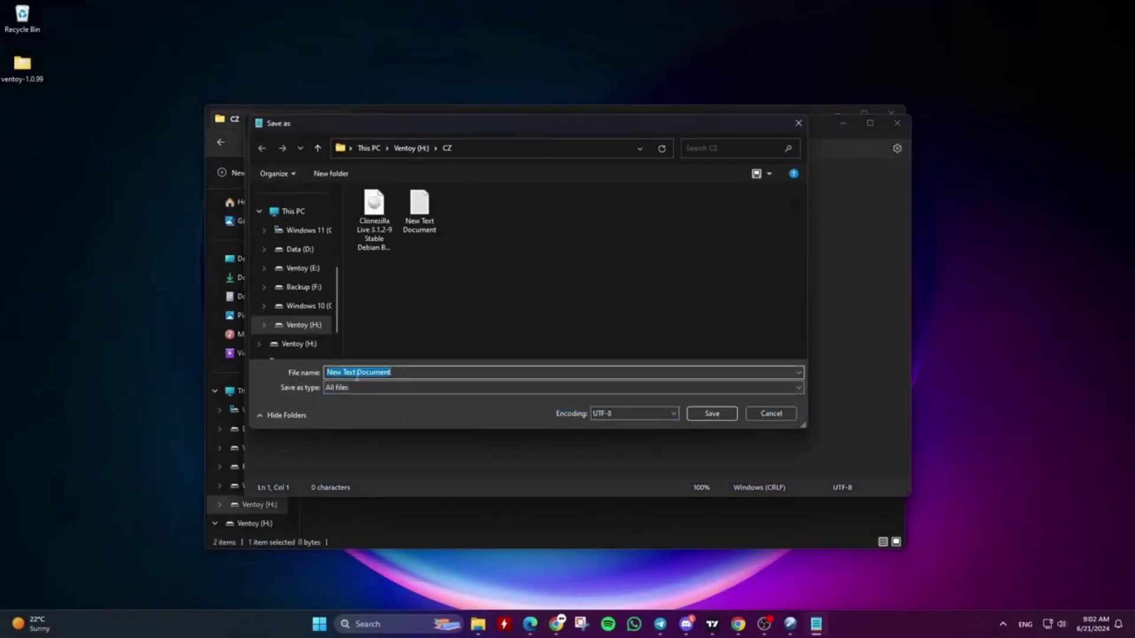
pyautogui.write('.ventoyignore')
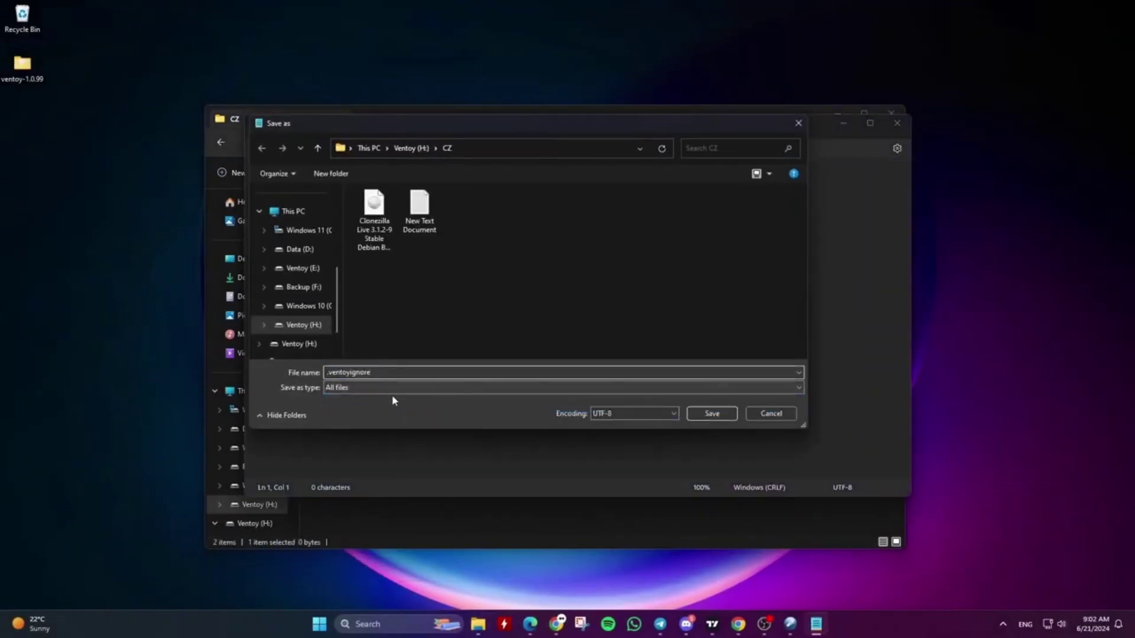
pyautogui.click(712, 413)
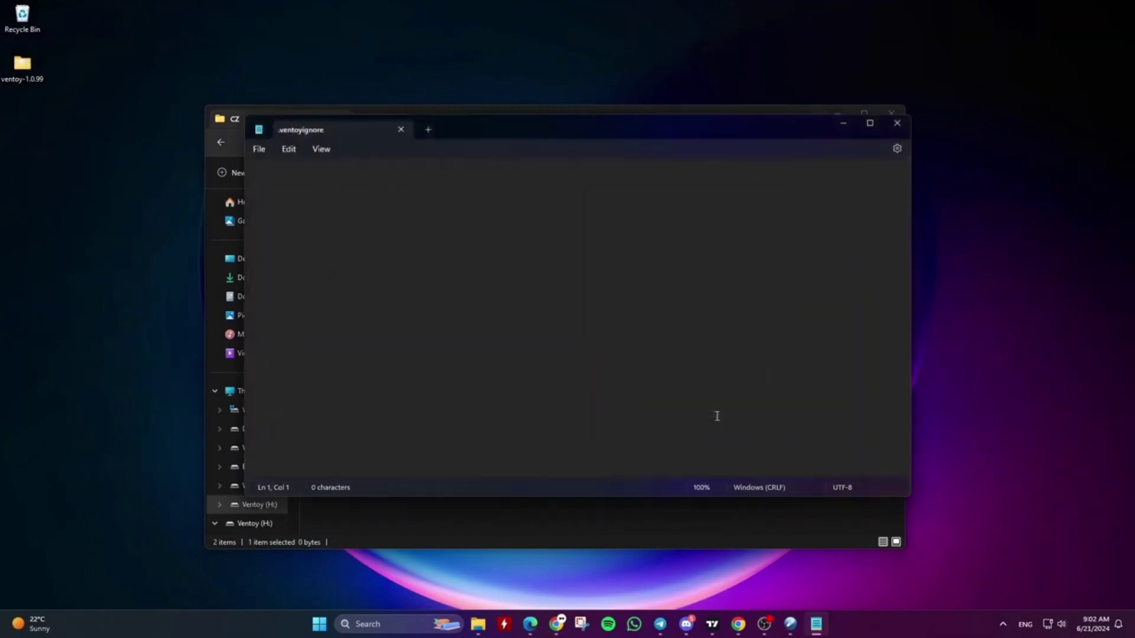
pyautogui.hotkey('alt', 'F4')
# Delete the leftover New Text Document from the CZ folder.
pyautogui.click(385, 233)
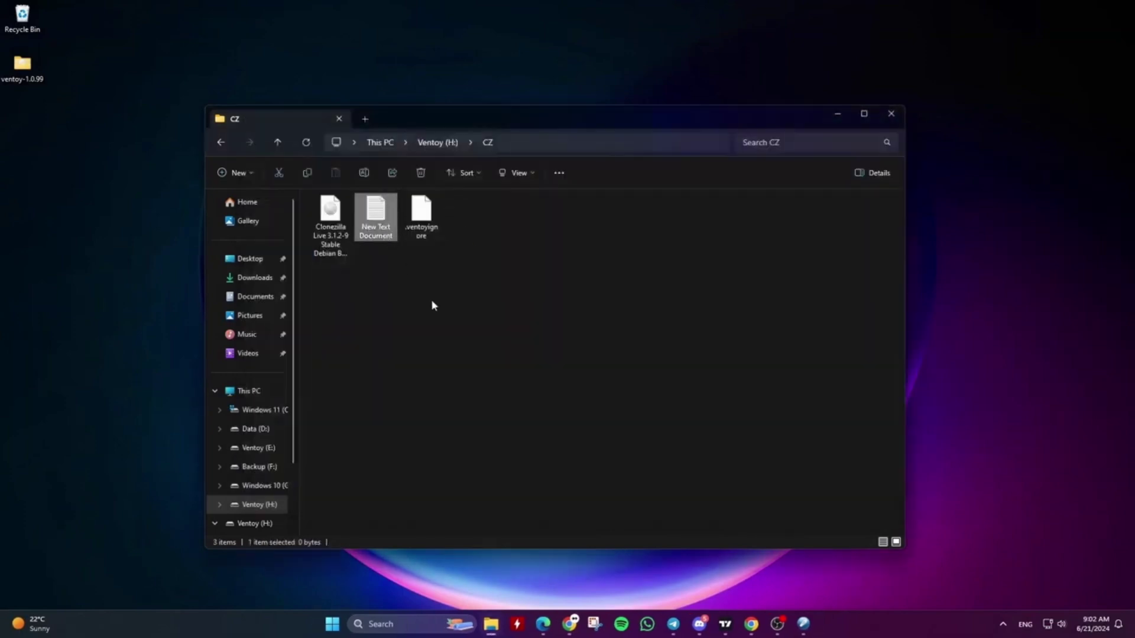
pyautogui.press('Delete')
pyautogui.press('Return')
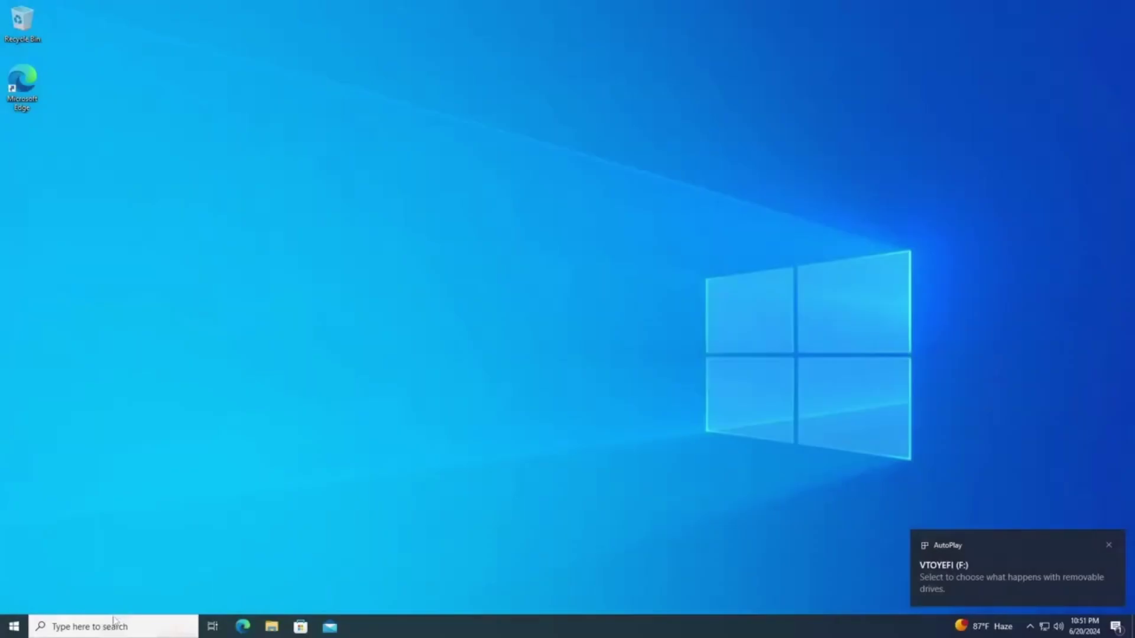
# On the Windows 10 machine, check the contents of the CZ and Win folders on Ventoy (E:) and close File Explorer.
pyautogui.click(271, 627)
pyautogui.click(290, 231)
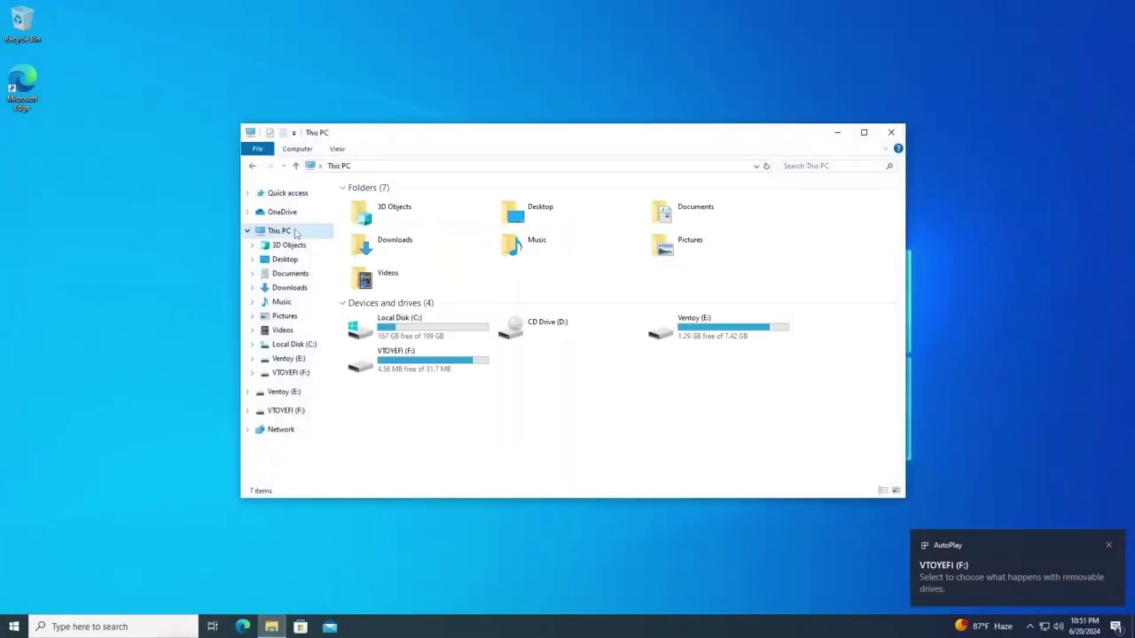
pyautogui.doubleClick(708, 342)
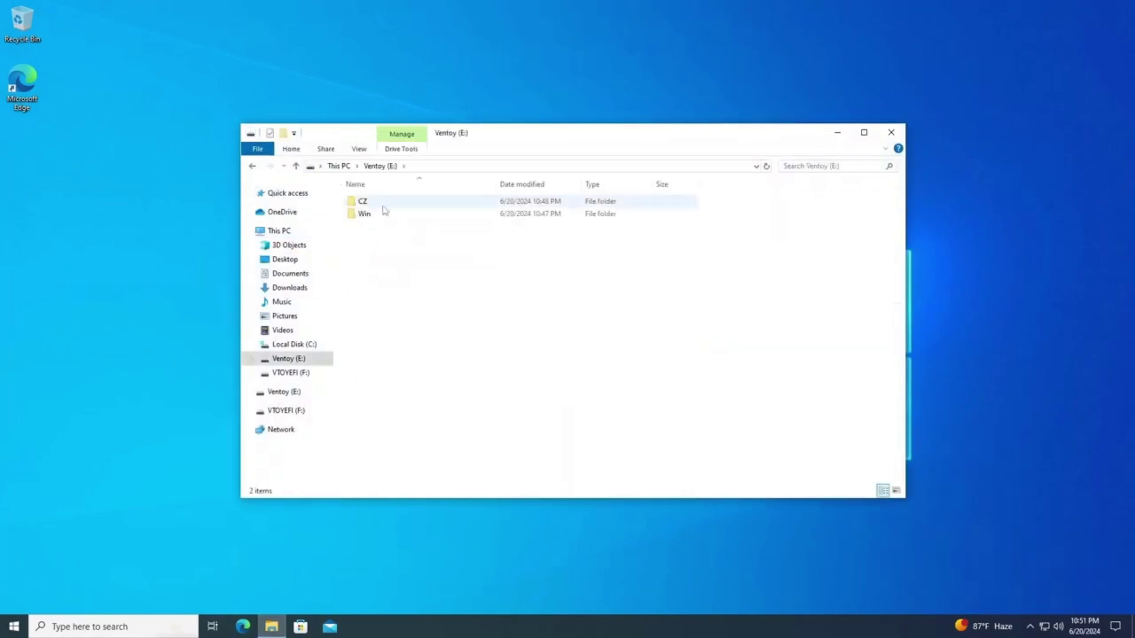
pyautogui.doubleClick(372, 202)
pyautogui.click(373, 206)
pyautogui.press('BackSpace')
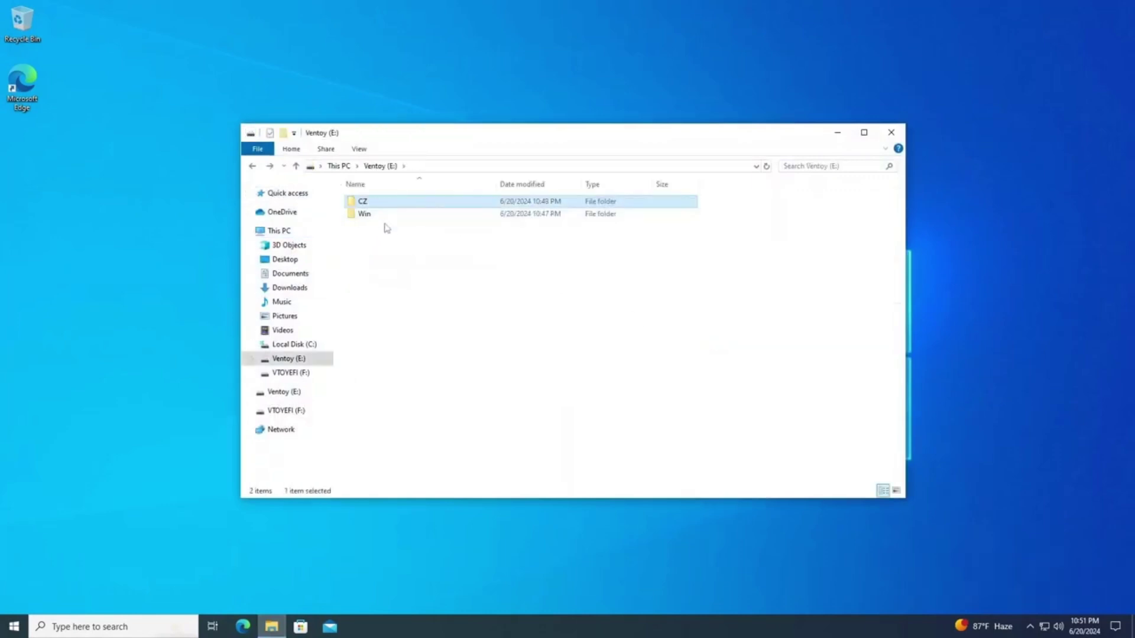
pyautogui.doubleClick(381, 215)
pyautogui.click(891, 132)
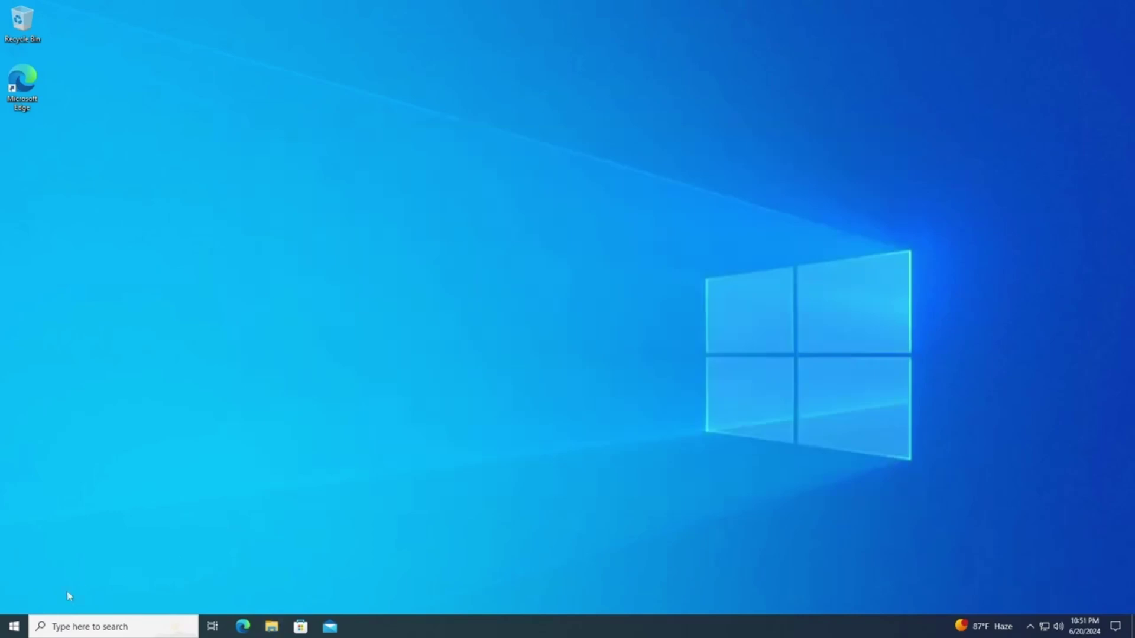
# Restart Windows 10 into its recovery options and boot from the UEFI SanDisk Cruzer Blade device into Ventoy.
pyautogui.rightClick(26, 620)
pyautogui.moveTo(93, 586)
pyautogui.click(239, 589)
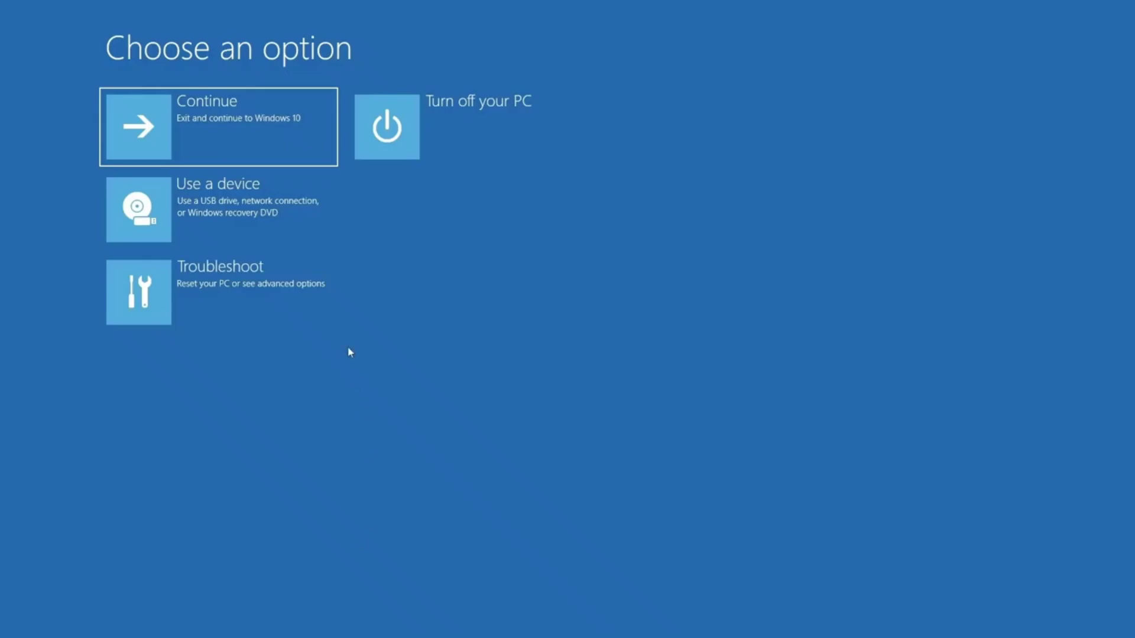
pyautogui.click(313, 239)
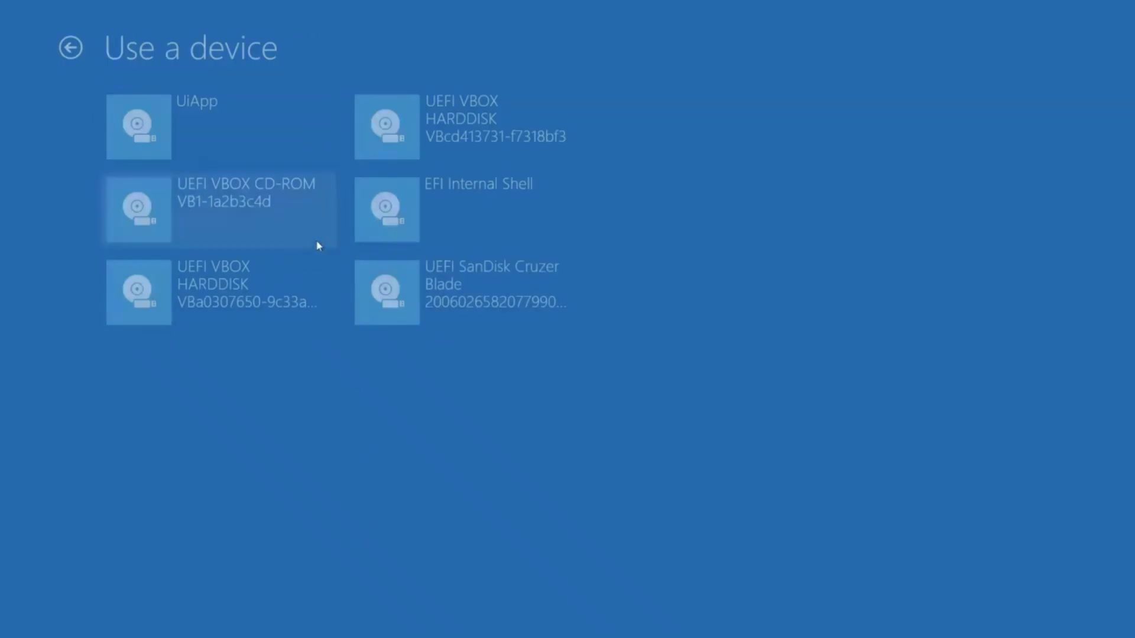
pyautogui.click(460, 297)
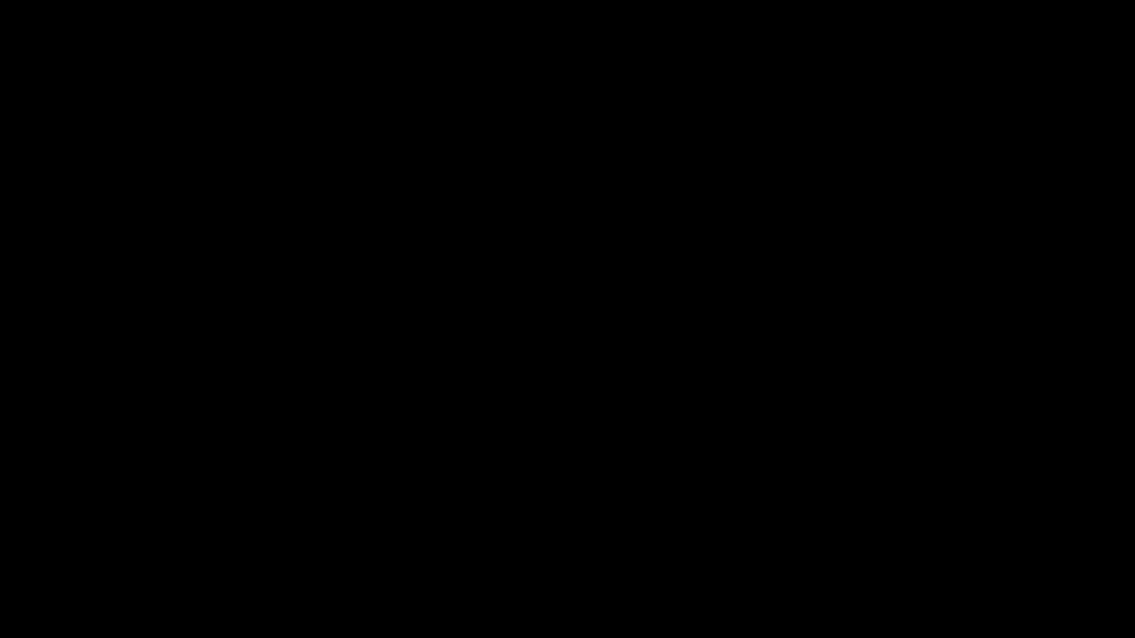
pyautogui.press('Return')
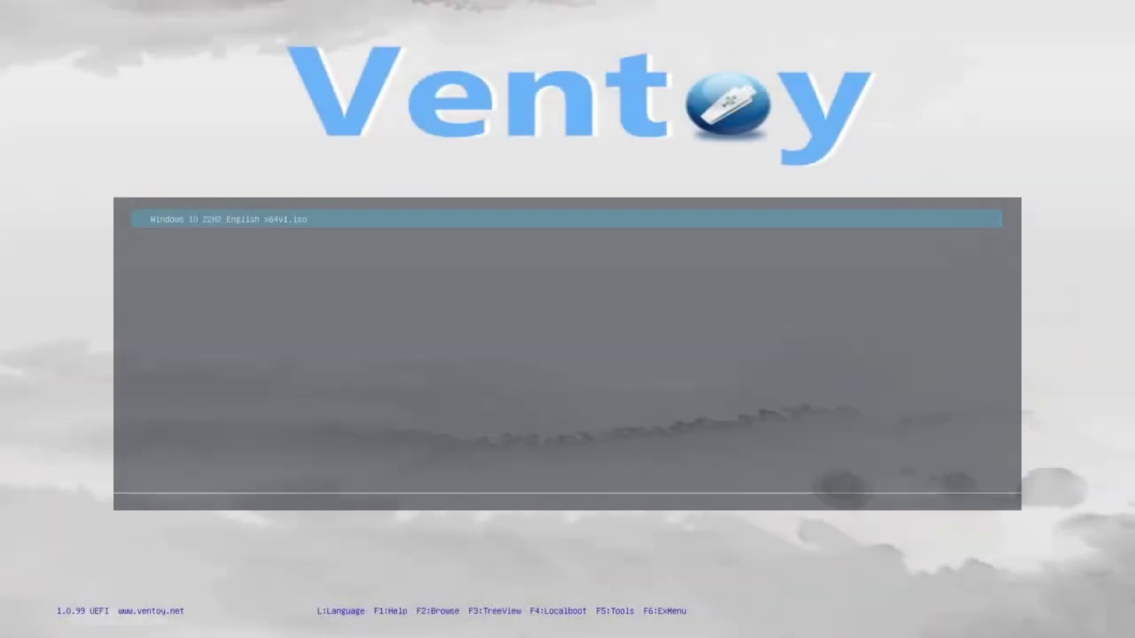
pyautogui.press('c')
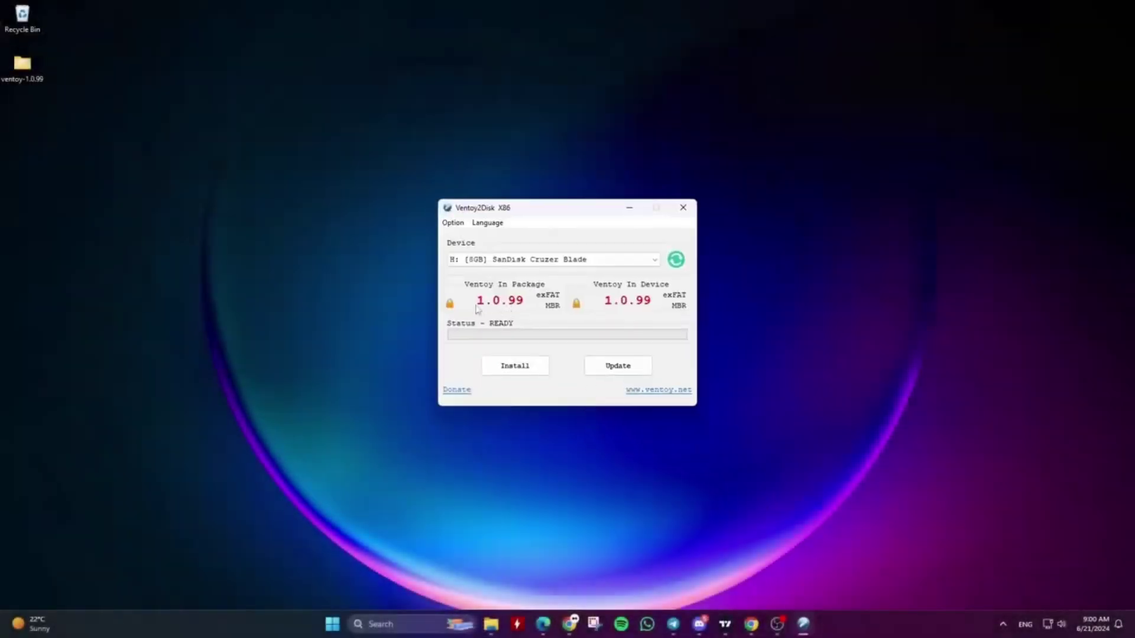
# Make Ventoy2Disk show all devices and select the E: F: [512GB] TOSHIBA MQ01ABF050 drive as the device.
pyautogui.click(454, 224)
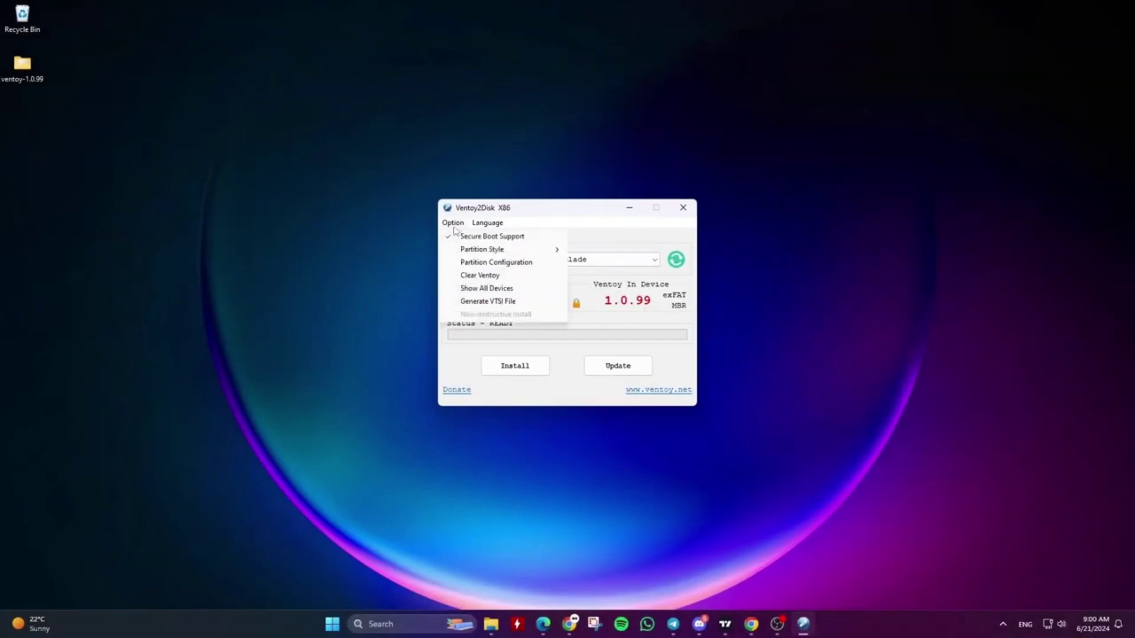
pyautogui.click(477, 288)
pyautogui.click(532, 262)
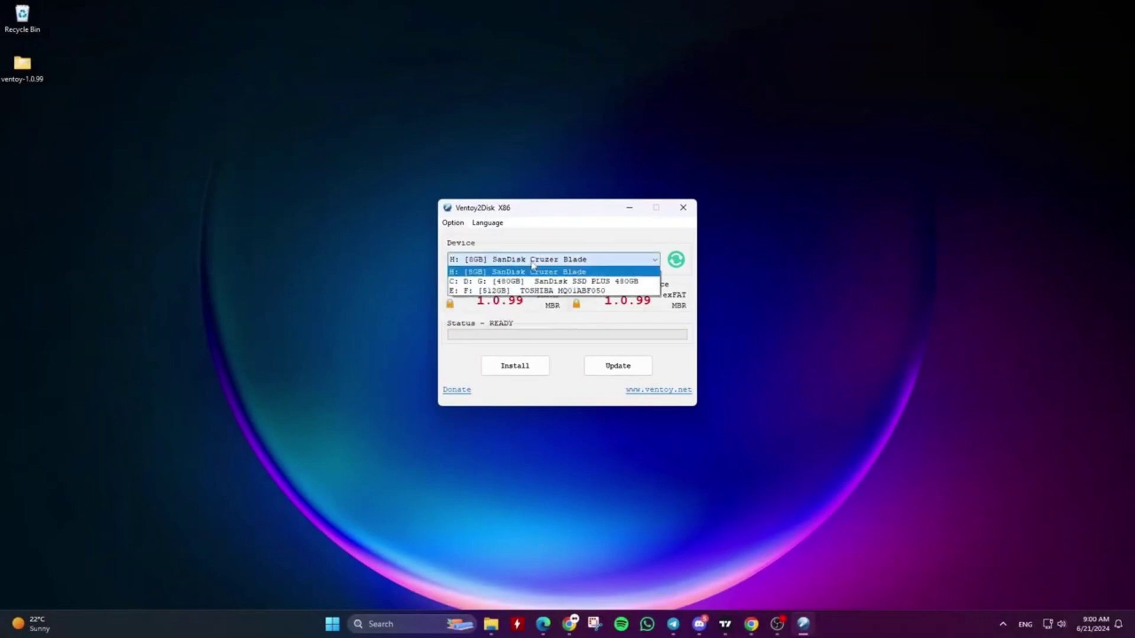
pyautogui.click(474, 291)
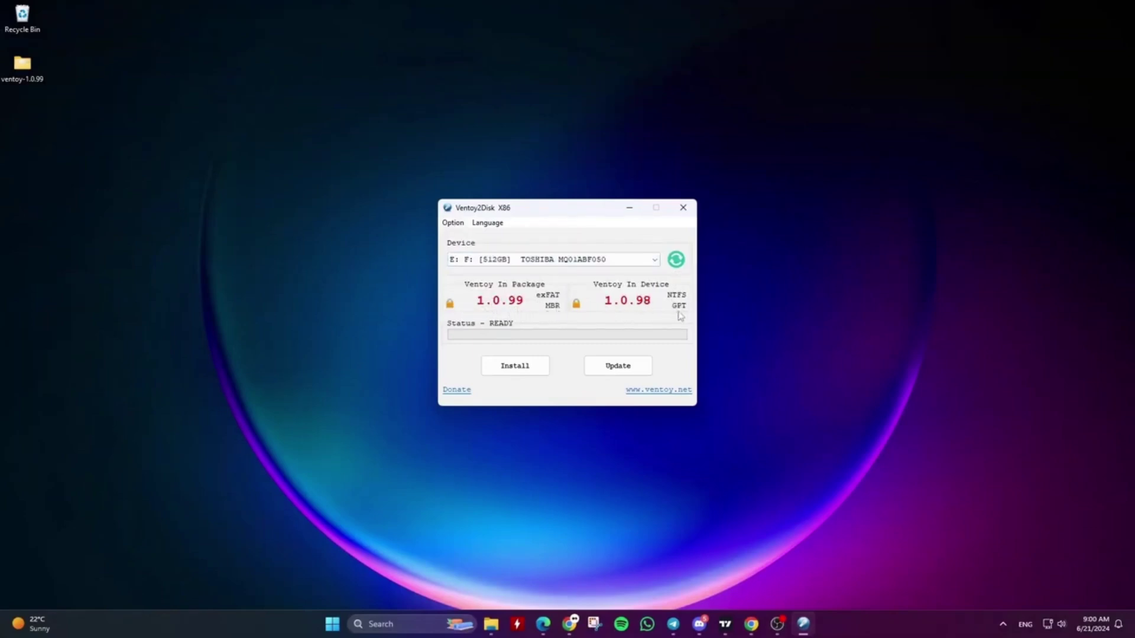
# Update Ventoy on the TOSHIBA drive, accept the upgrade confirmation, and minimize Ventoy2Disk.
pyautogui.click(630, 369)
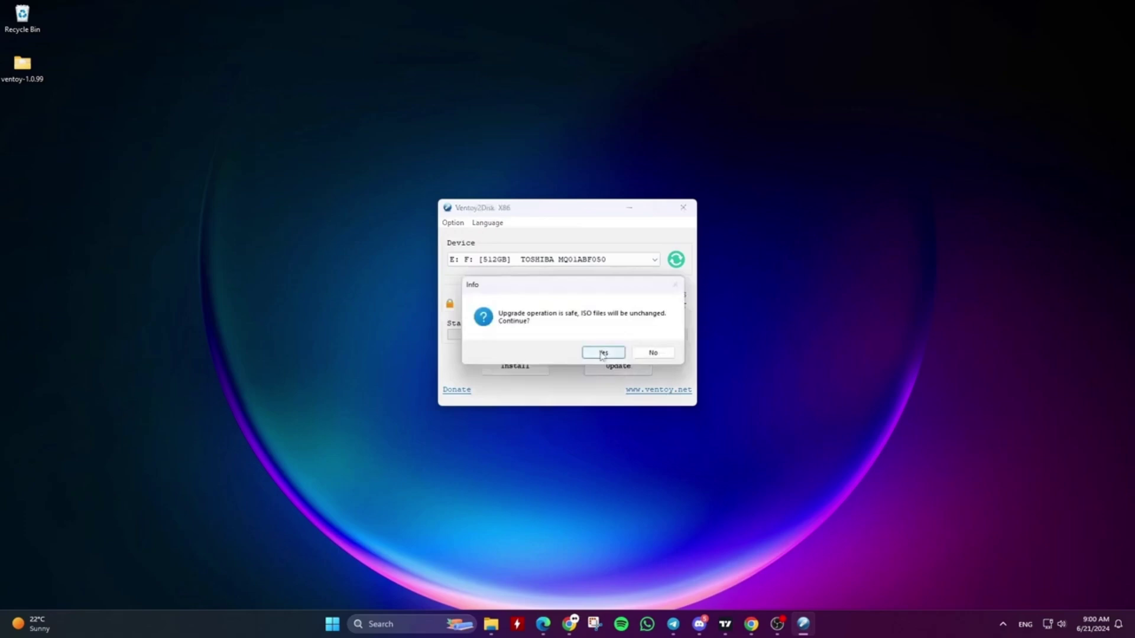
pyautogui.click(602, 353)
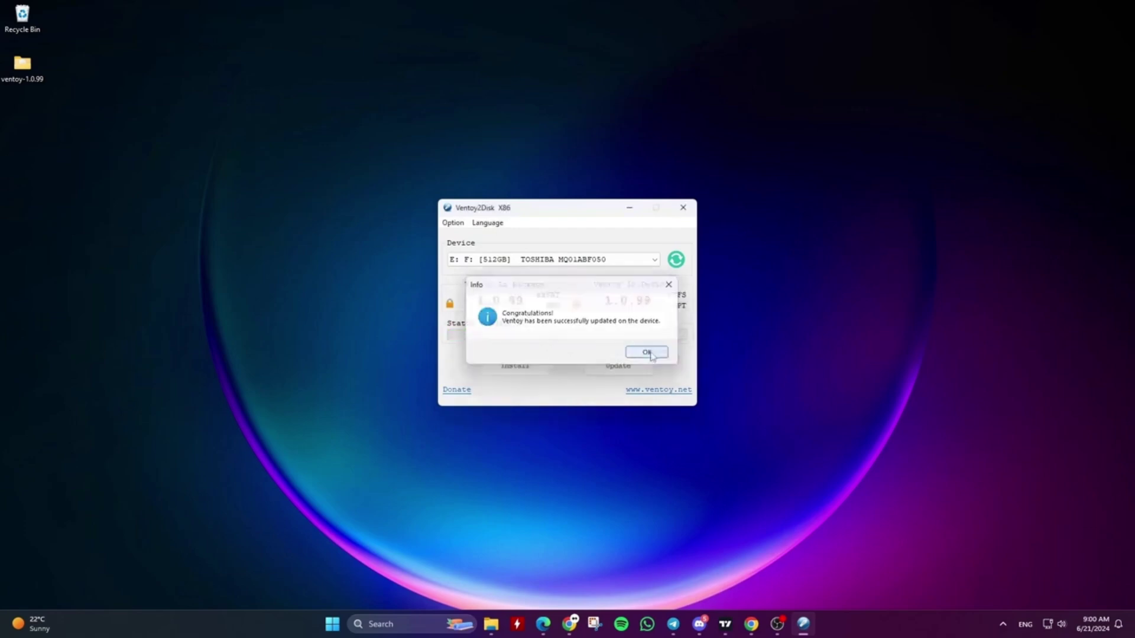
pyautogui.click(651, 355)
pyautogui.click(630, 208)
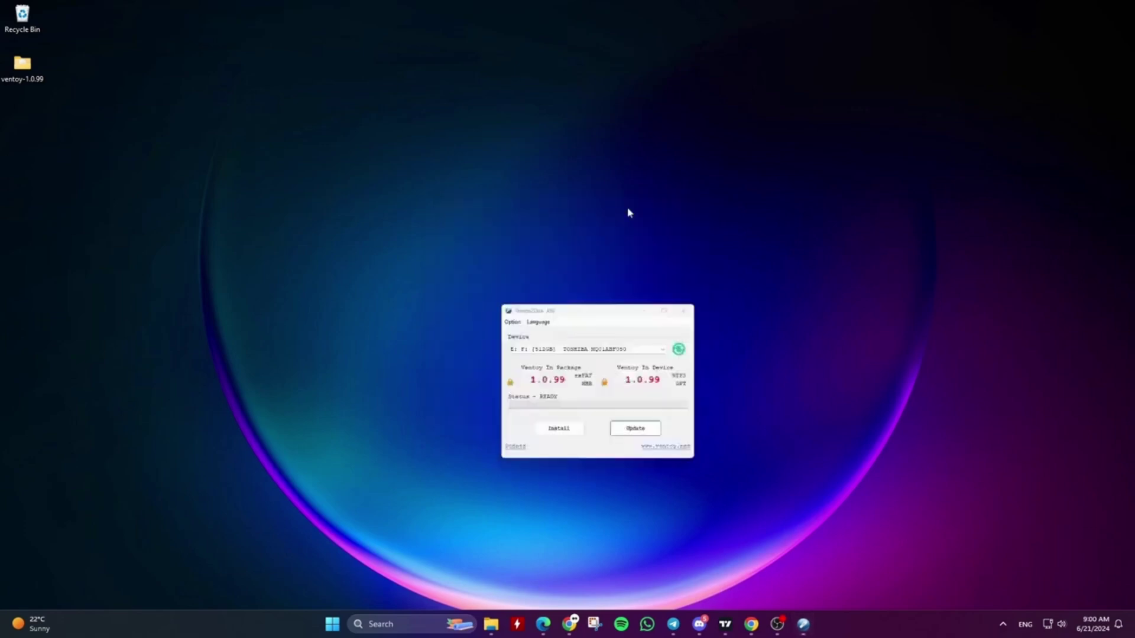
# Check the folders on Ventoy (E:) in File Explorer and return to the previous location.
pyautogui.press('super+e')
pyautogui.doubleClick(696, 225)
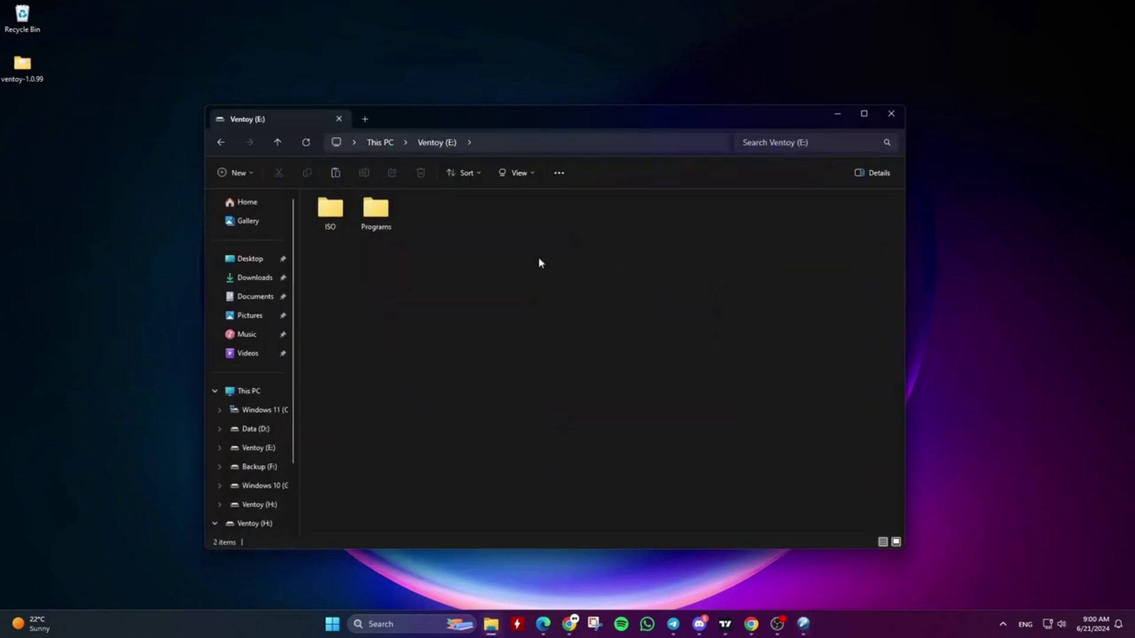
pyautogui.hotkey('alt', 'Left')
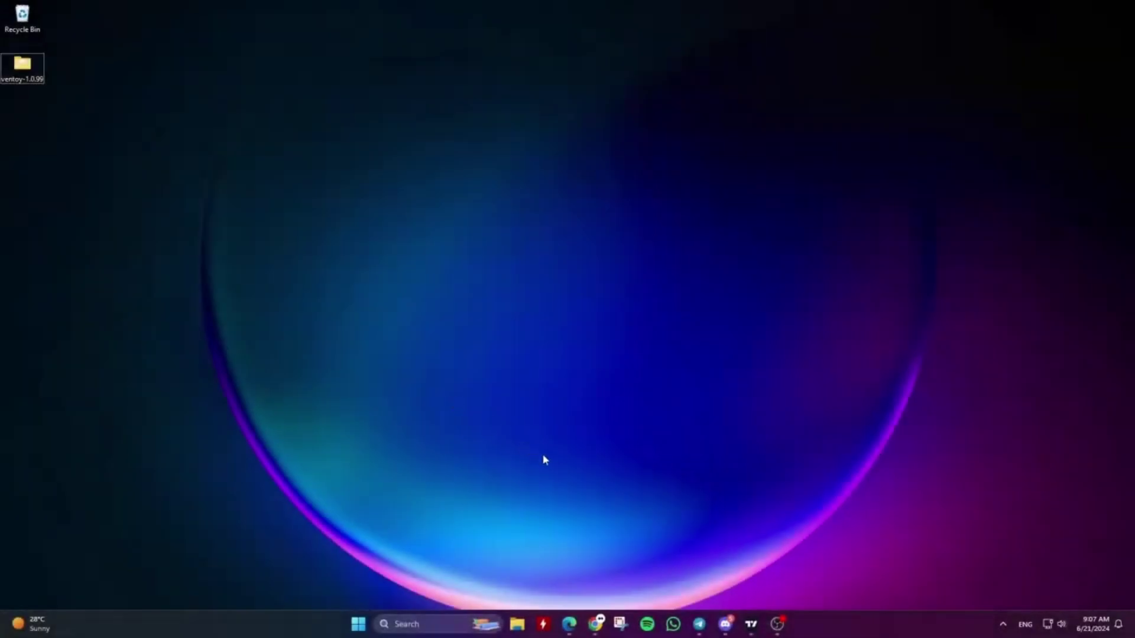
# Launch Ventoy2Disk from the ventoy-1.0.99 desktop folder and select H: [8GB] SanDisk Cruzer Blade as the device.
pyautogui.doubleClick(22, 66)
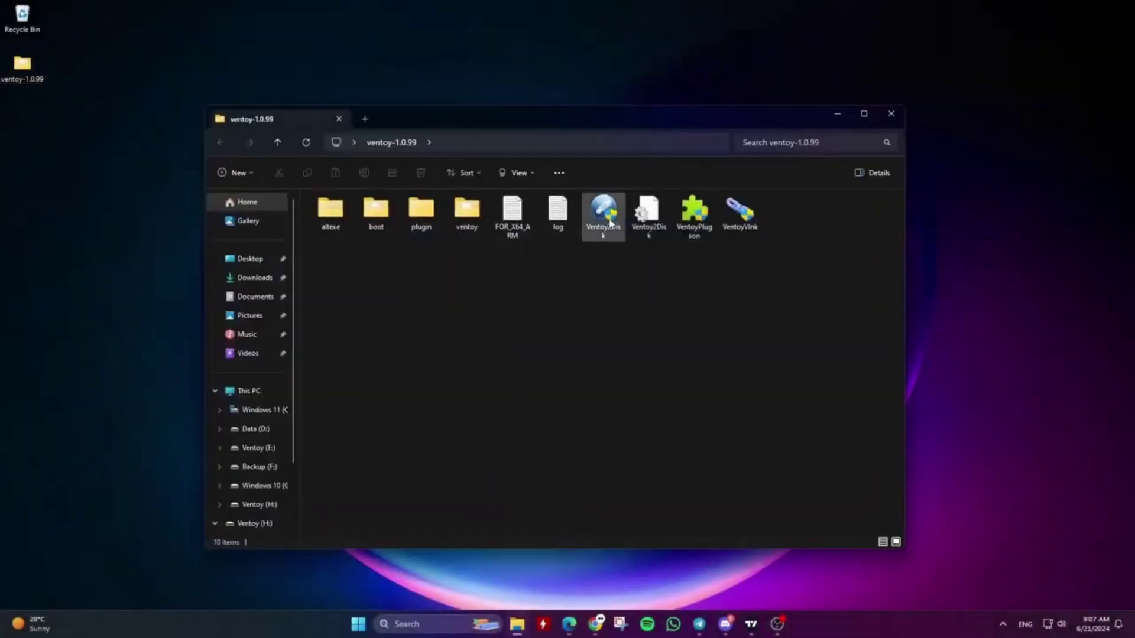
pyautogui.doubleClick(609, 223)
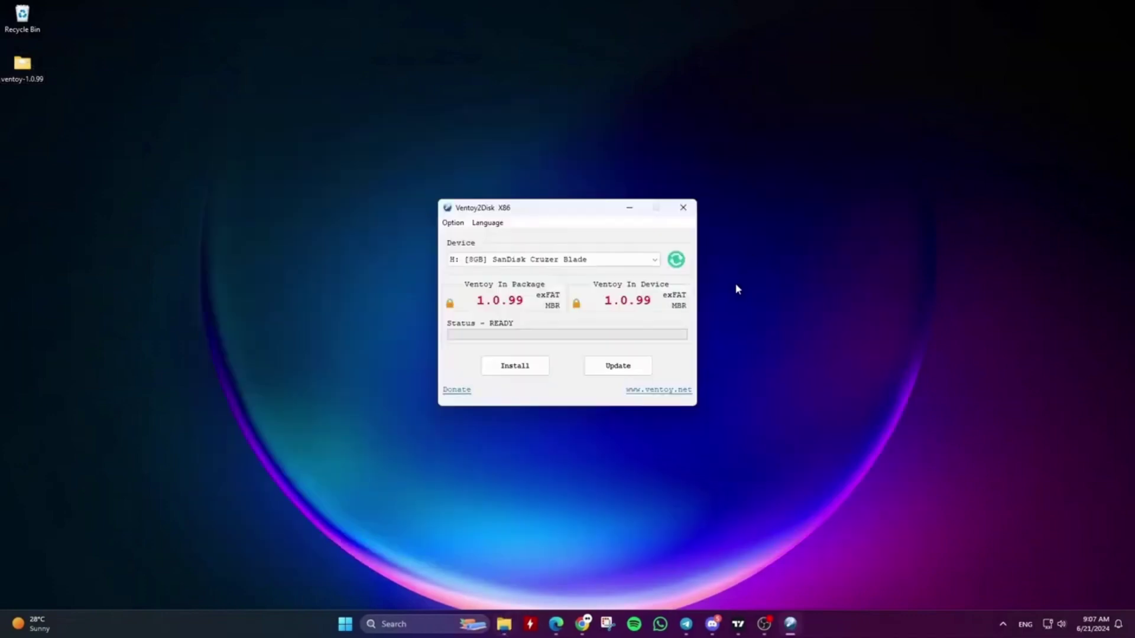
pyautogui.click(522, 260)
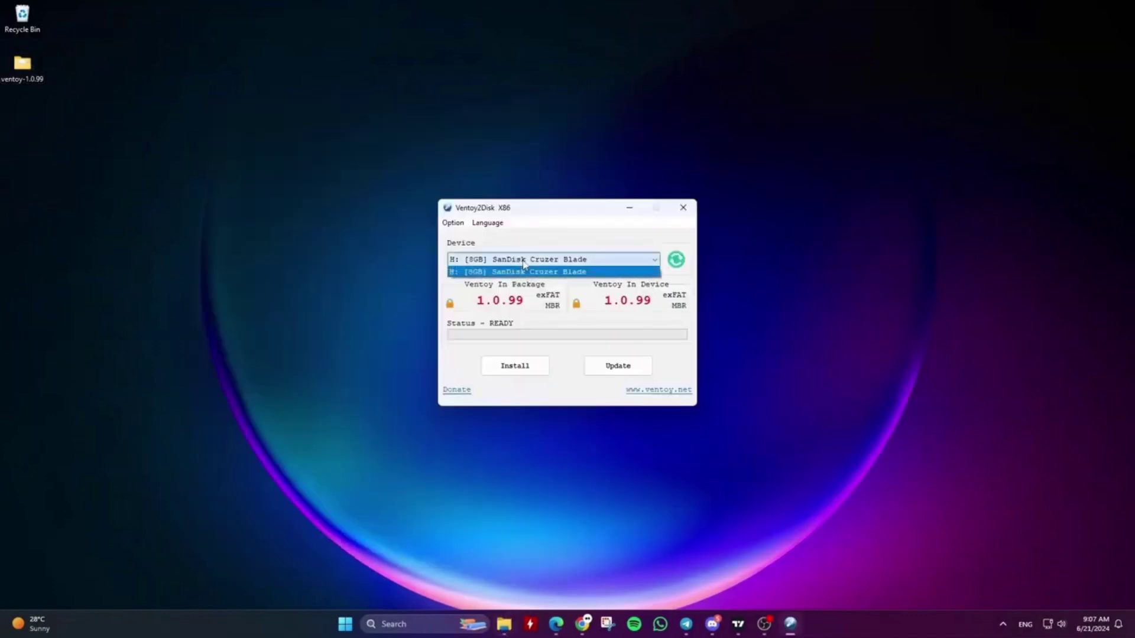
pyautogui.click(485, 275)
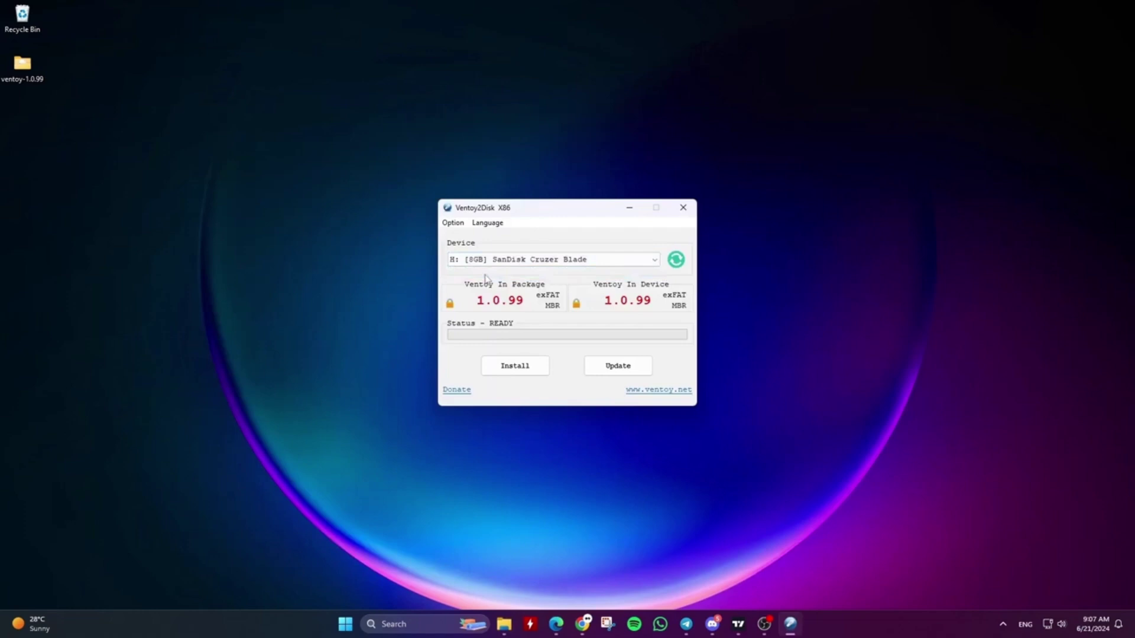
# Clear Ventoy from the SanDisk Cruzer Blade, accepting both data-loss confirmations, and close Ventoy2Disk.
pyautogui.click(452, 223)
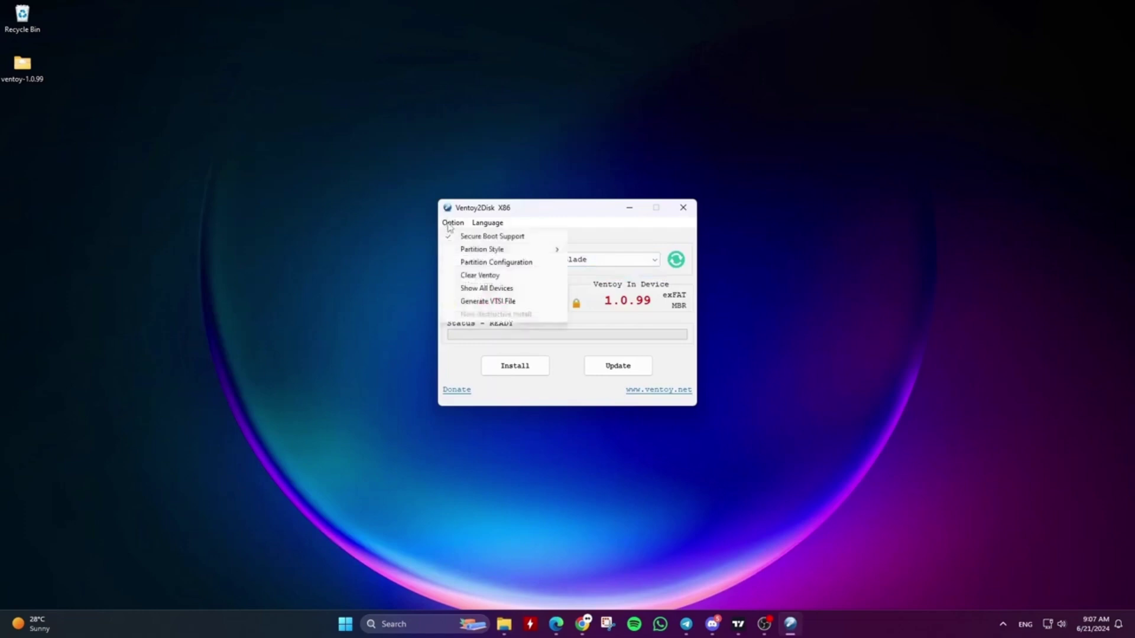
pyautogui.click(476, 277)
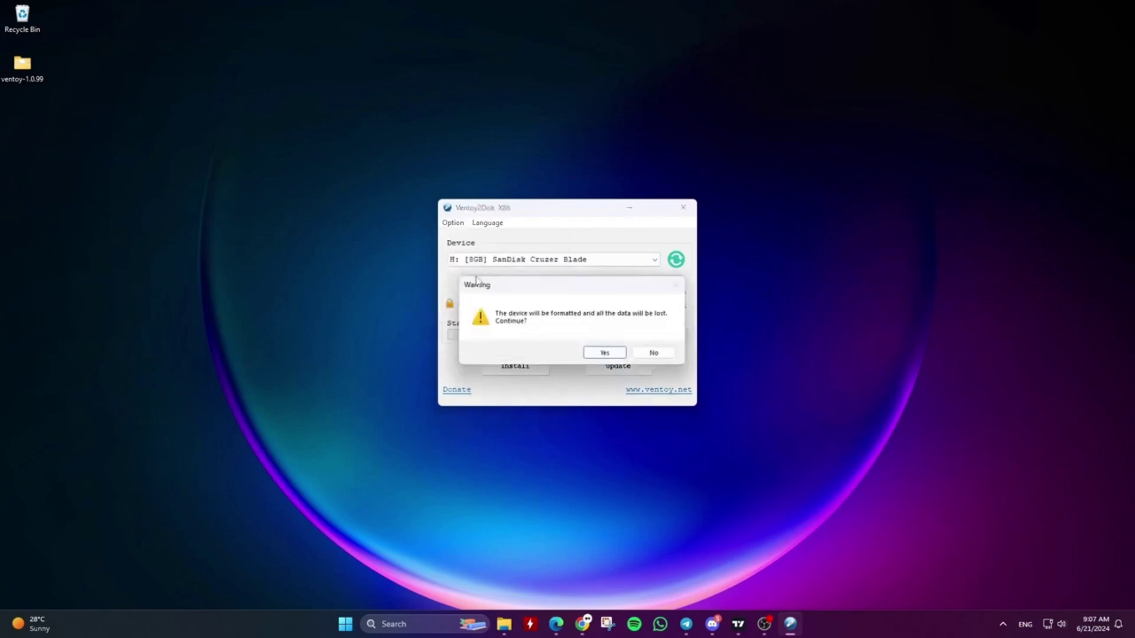
pyautogui.click(603, 353)
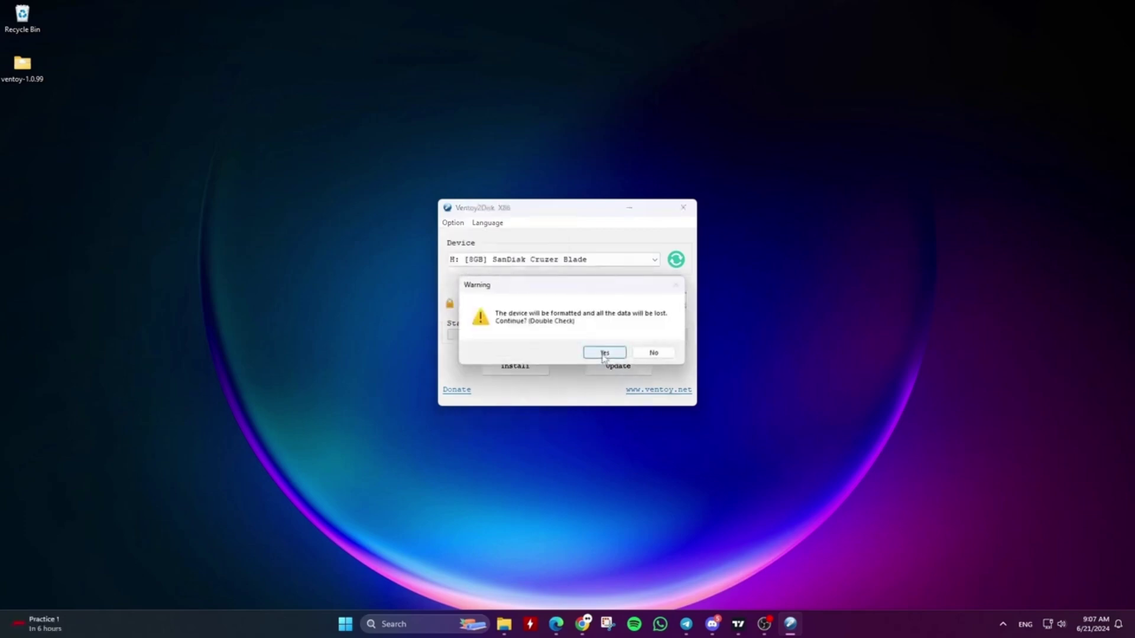
pyautogui.click(603, 353)
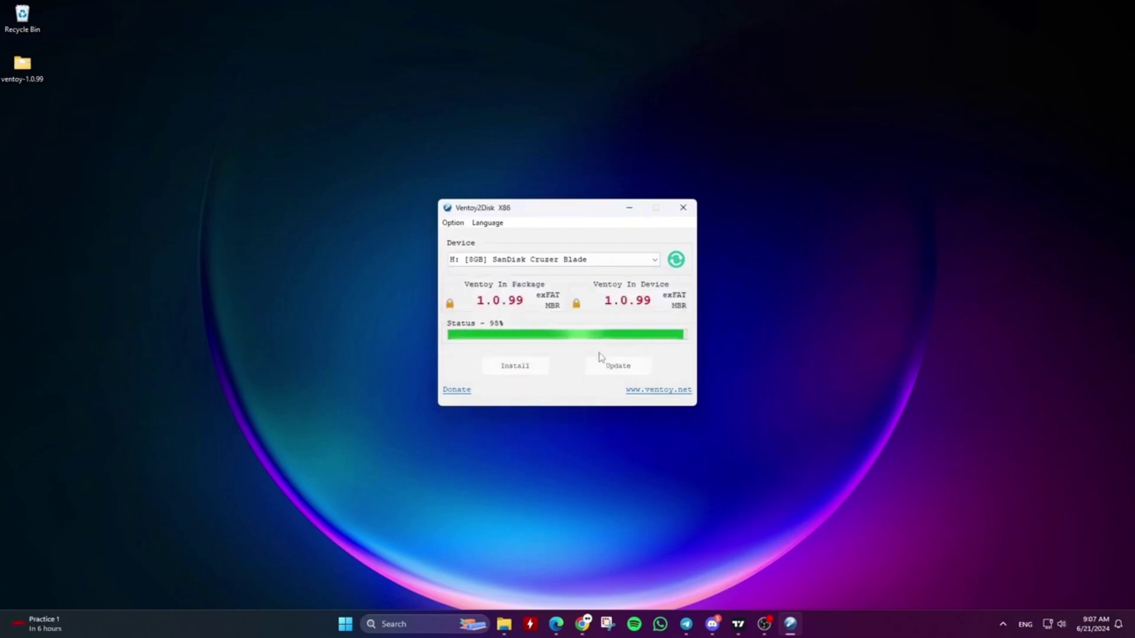
pyautogui.click(650, 353)
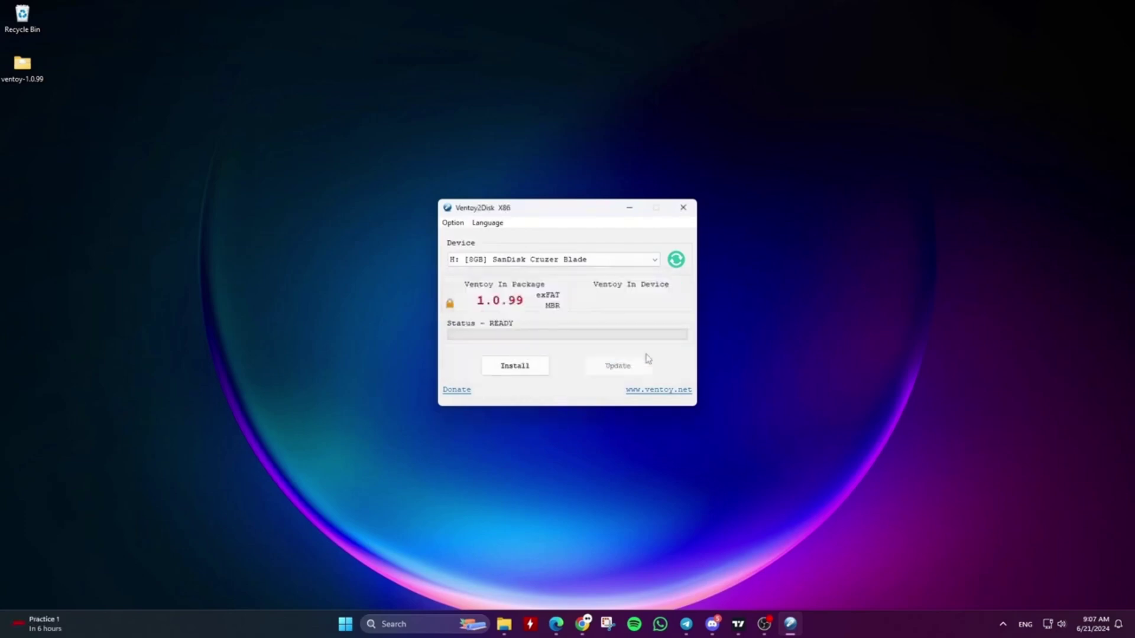
pyautogui.click(681, 209)
# Format USB Drive (H:) from This PC with the FAT32 file system and default allocation size, and close the format dialog.
pyautogui.click(503, 624)
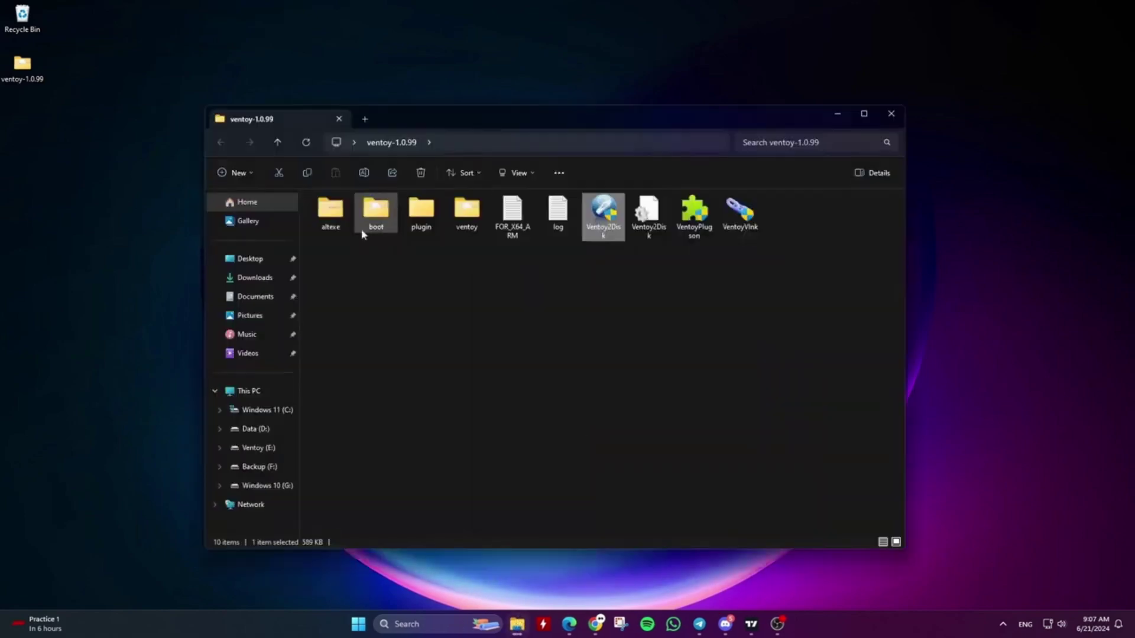
pyautogui.doubleClick(686, 258)
pyautogui.click(585, 322)
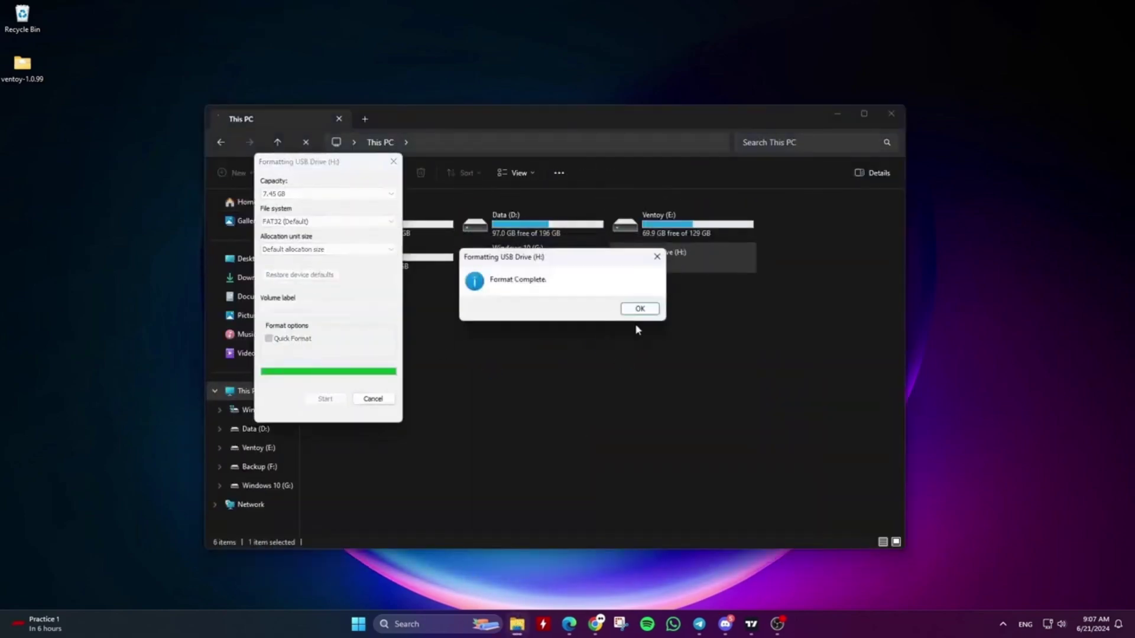
pyautogui.click(637, 309)
pyautogui.click(372, 398)
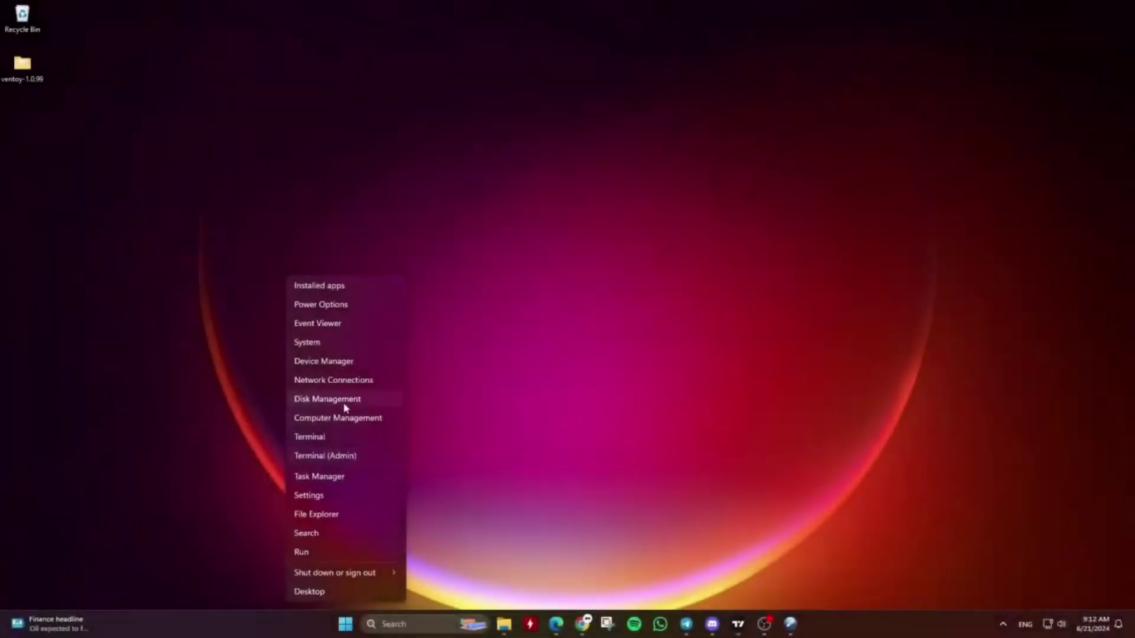
# Open Disk Management, examine which actions are available for the Disk 2 partitions, and go back to the desktop.
pyautogui.click(330, 397)
pyautogui.moveTo(355, 69); pyautogui.dragTo(626, 135)
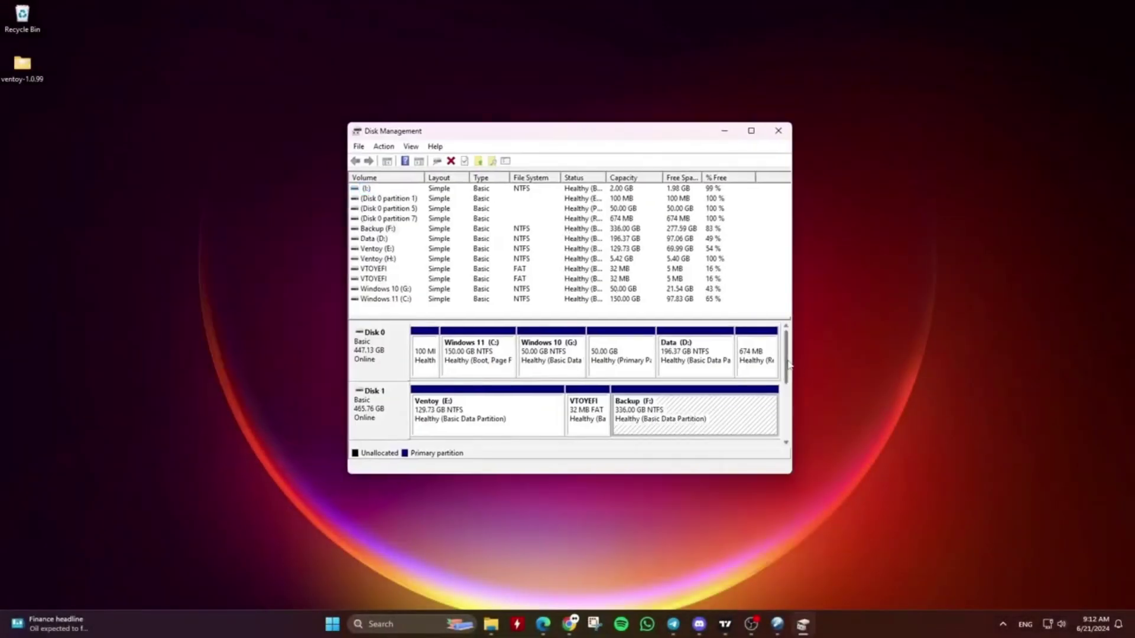
pyautogui.scroll(-3, 641, 412)
pyautogui.rightClick(583, 355)
pyautogui.rightClick(463, 354)
pyautogui.rightClick(538, 371)
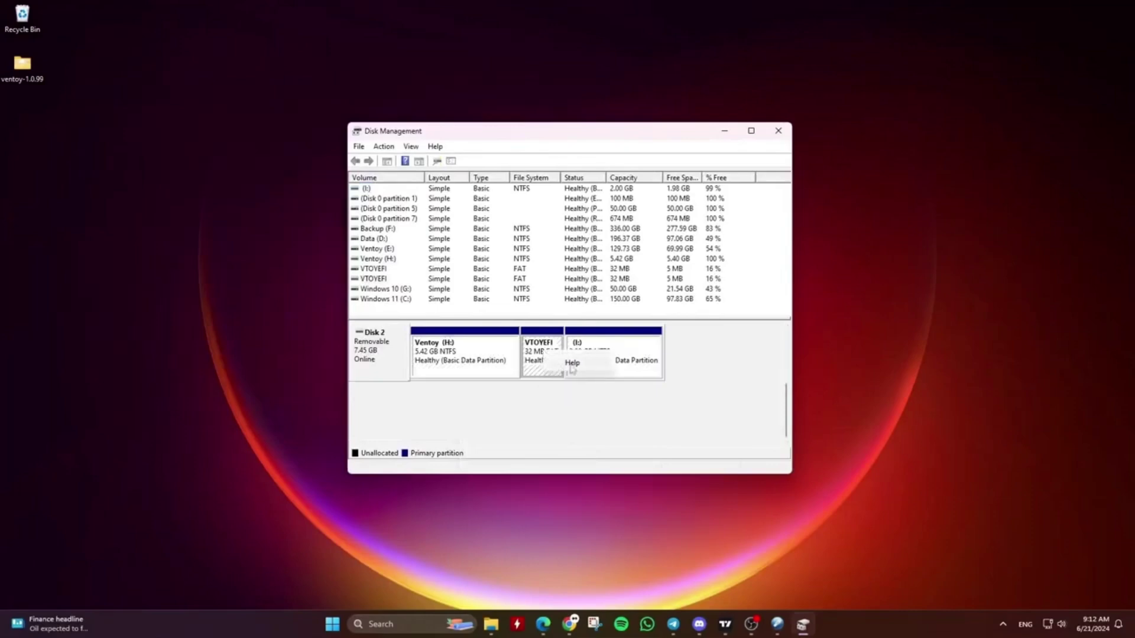
pyautogui.press('Escape')
pyautogui.press('super+d')
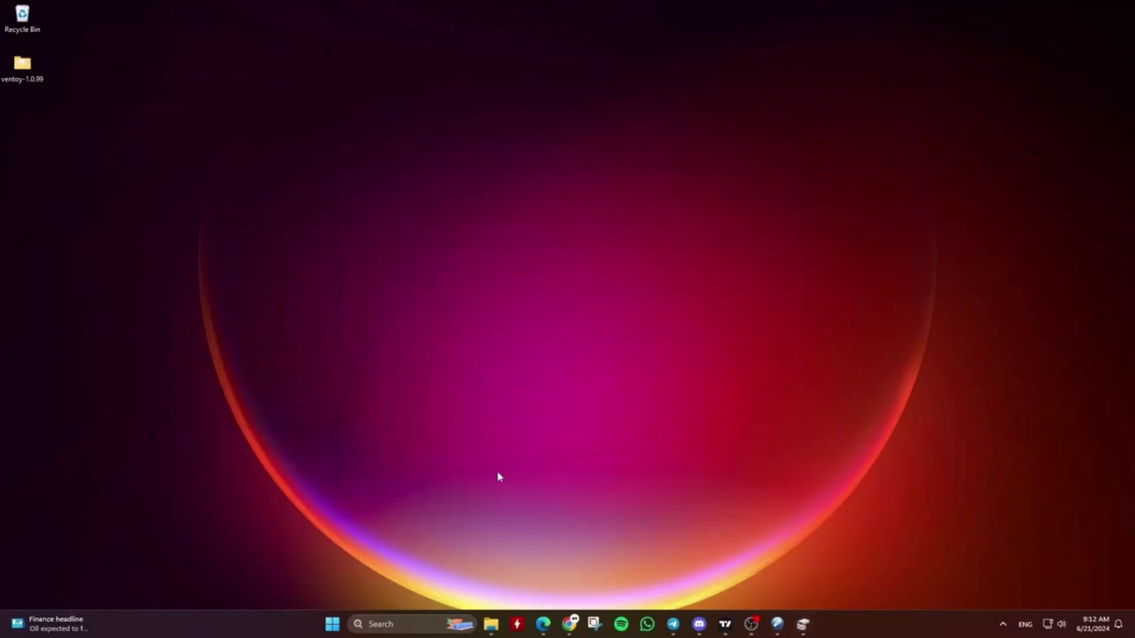
# Open a terminal with administrator rights and start diskpart.
pyautogui.rightClick(333, 624)
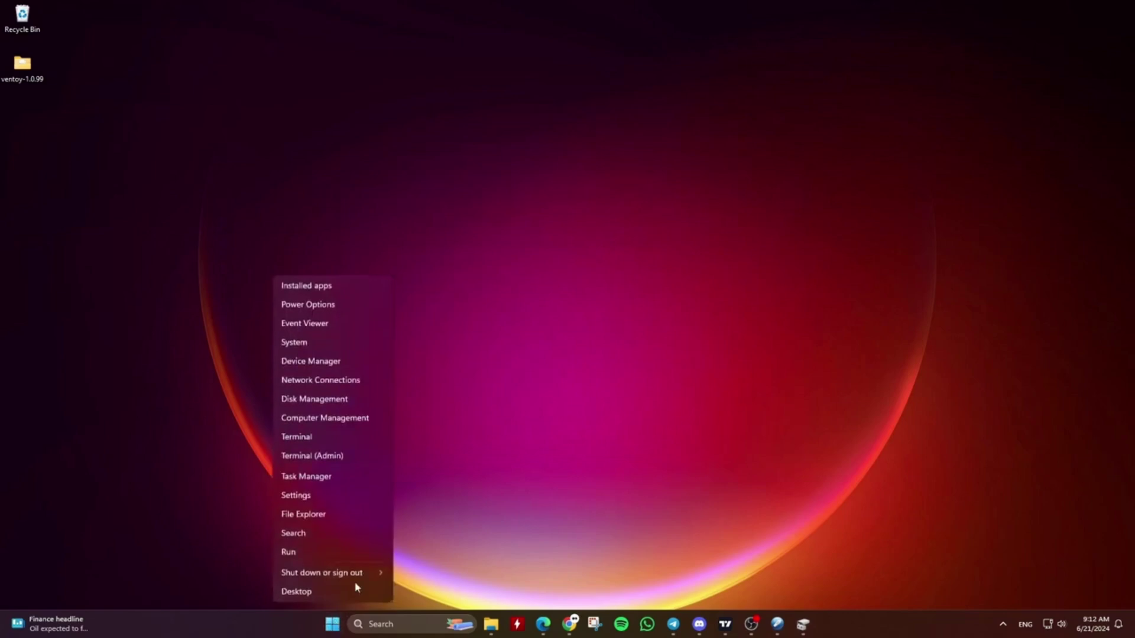
pyautogui.click(340, 456)
pyautogui.write('diskp')
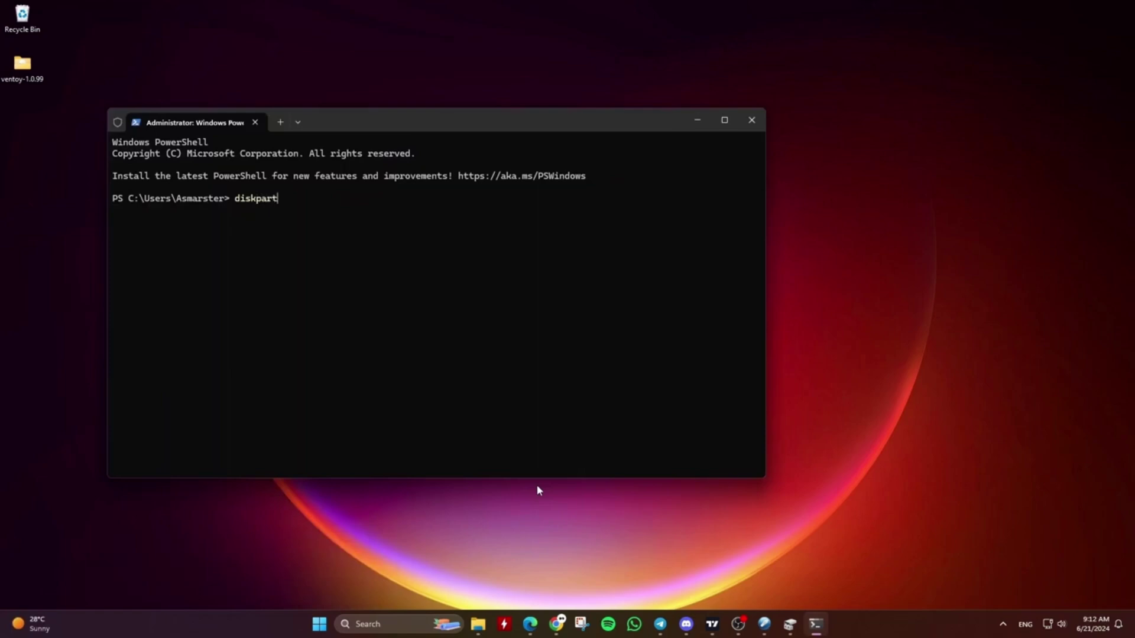
pyautogui.write('art')
pyautogui.press('Return')
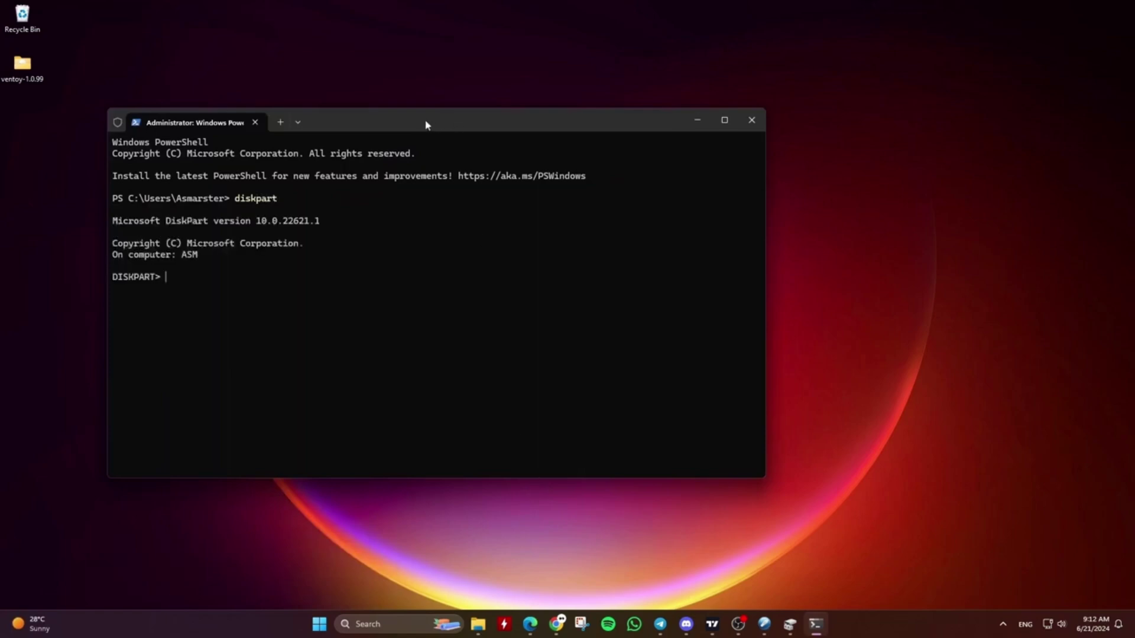
# List the disks in DiskPart and select disk 2 with sel disk 2.
pyautogui.moveTo(426, 124); pyautogui.dragTo(569, 128)
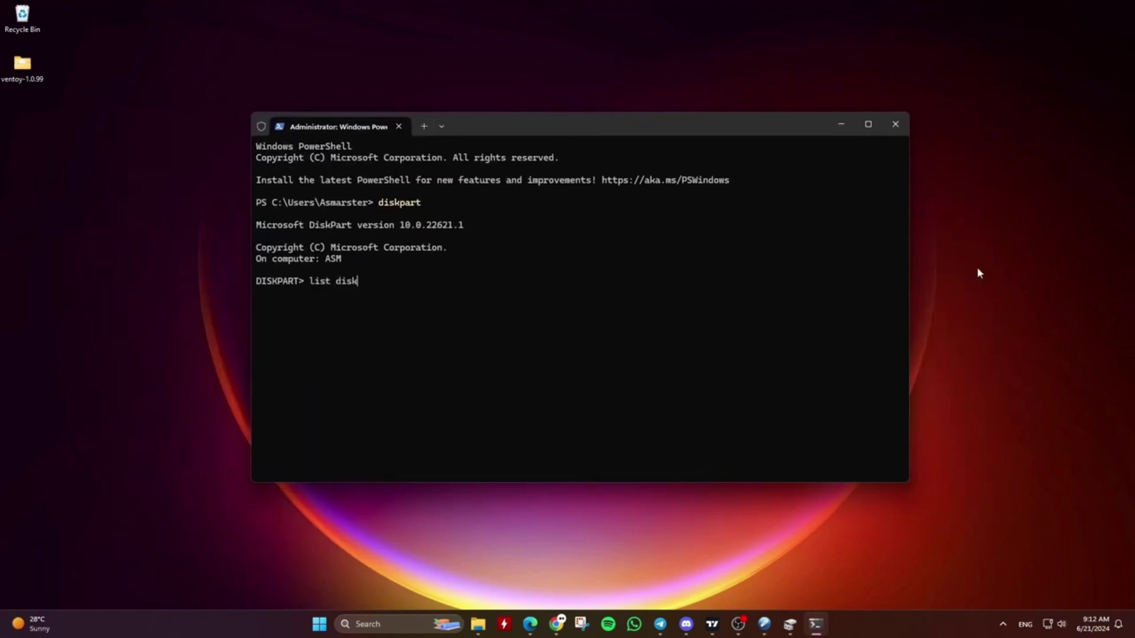
pyautogui.write('list disk')
pyautogui.press('Return')
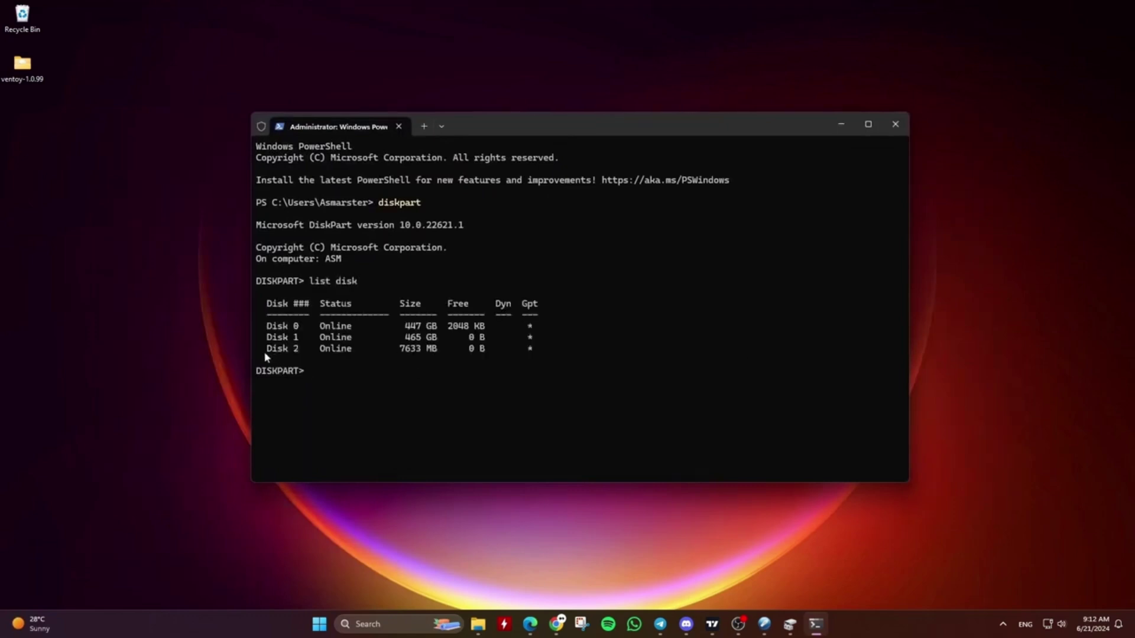
pyautogui.write('sel disk 2')
pyautogui.press('Return')
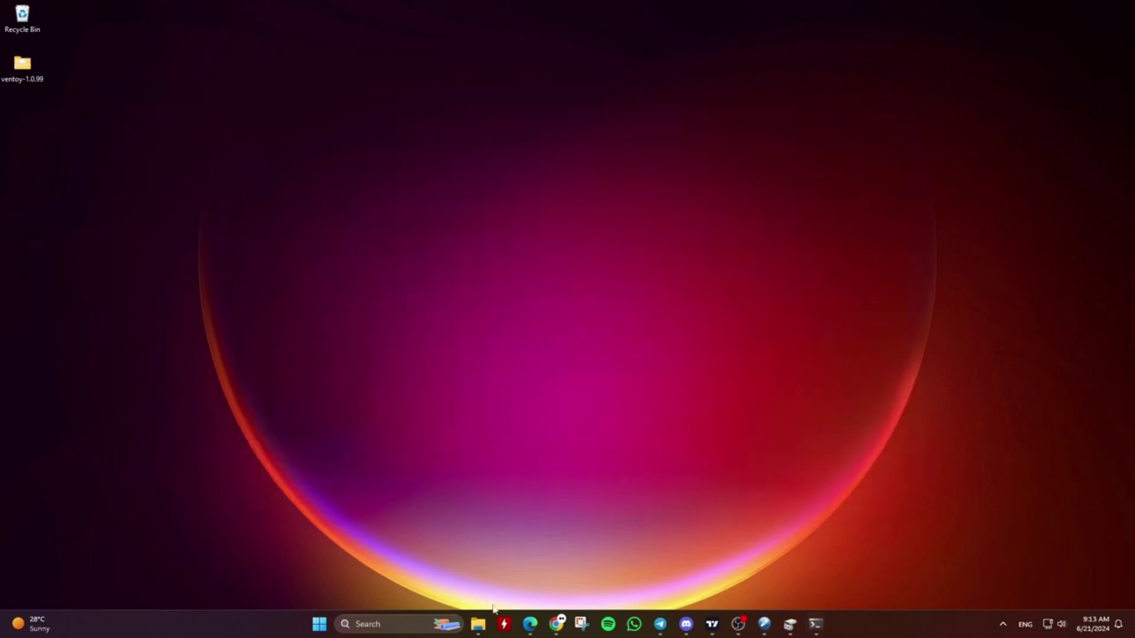
# Create a simple volume on Disk 2's unallocated space with drive letter H, FAT32, default allocation unit size, quick format and an empty volume label.
pyautogui.moveTo(482, 629)
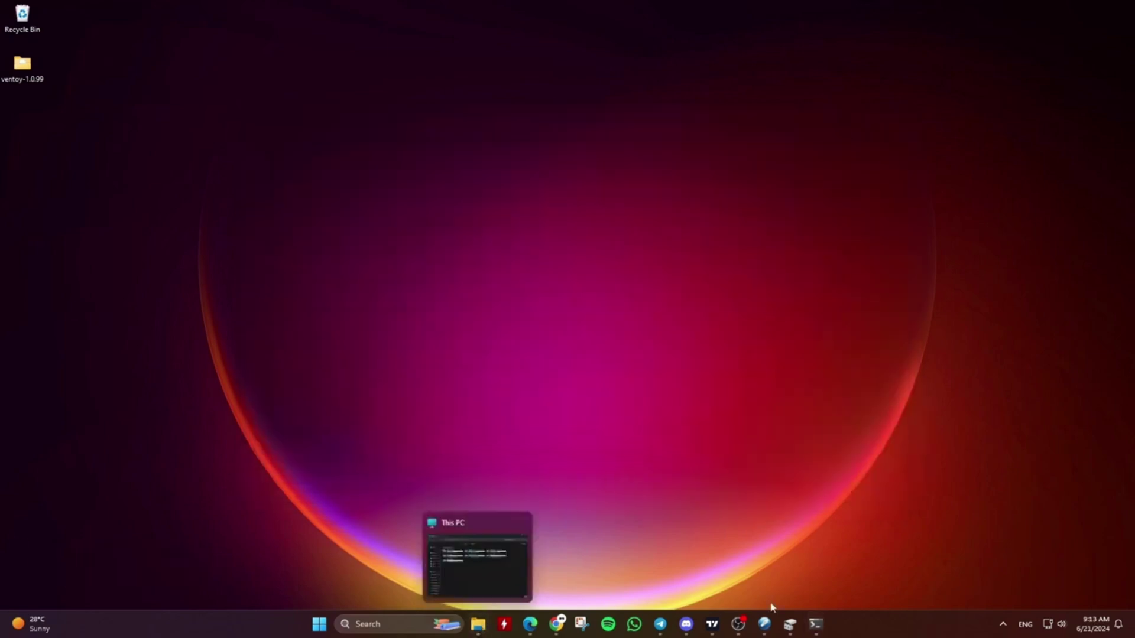
pyautogui.click(790, 624)
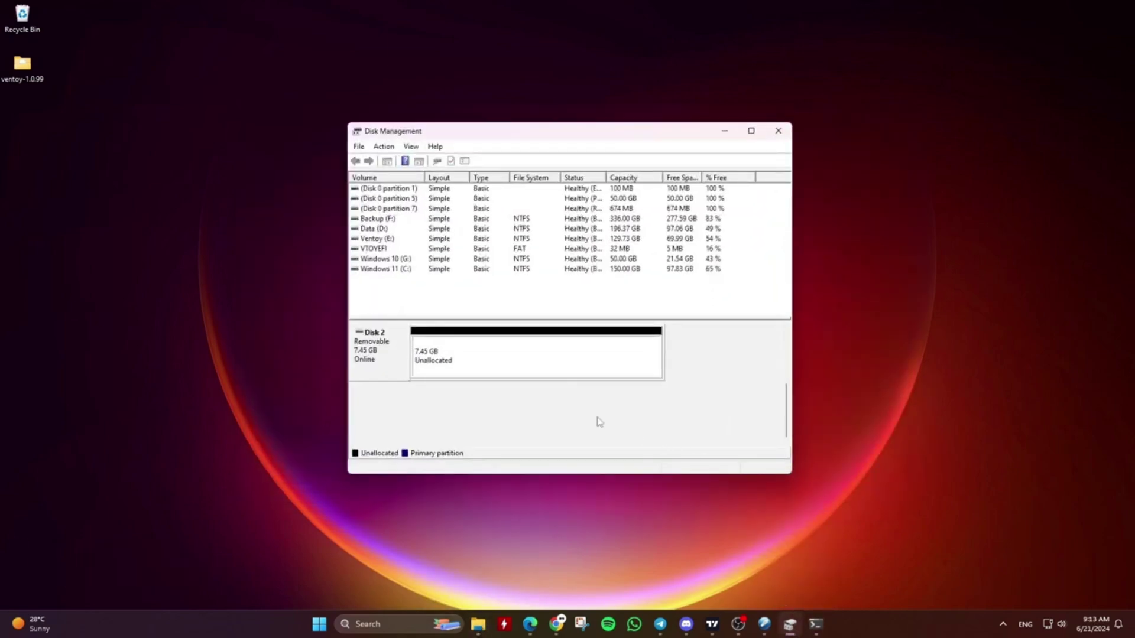
pyautogui.scroll(2, 786, 414)
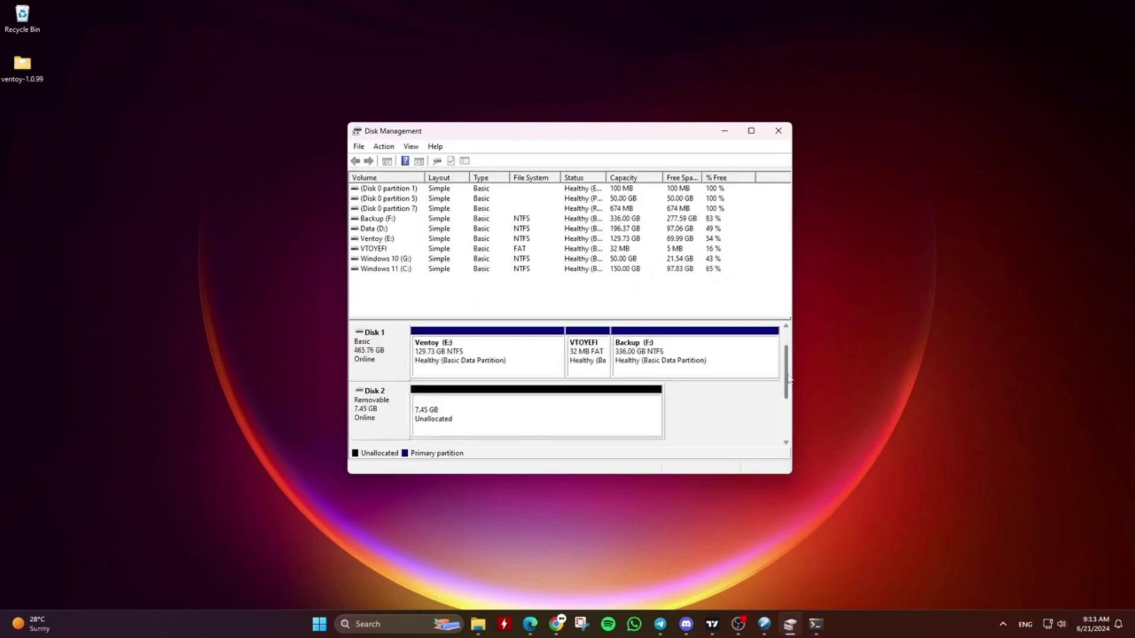
pyautogui.rightClick(473, 419)
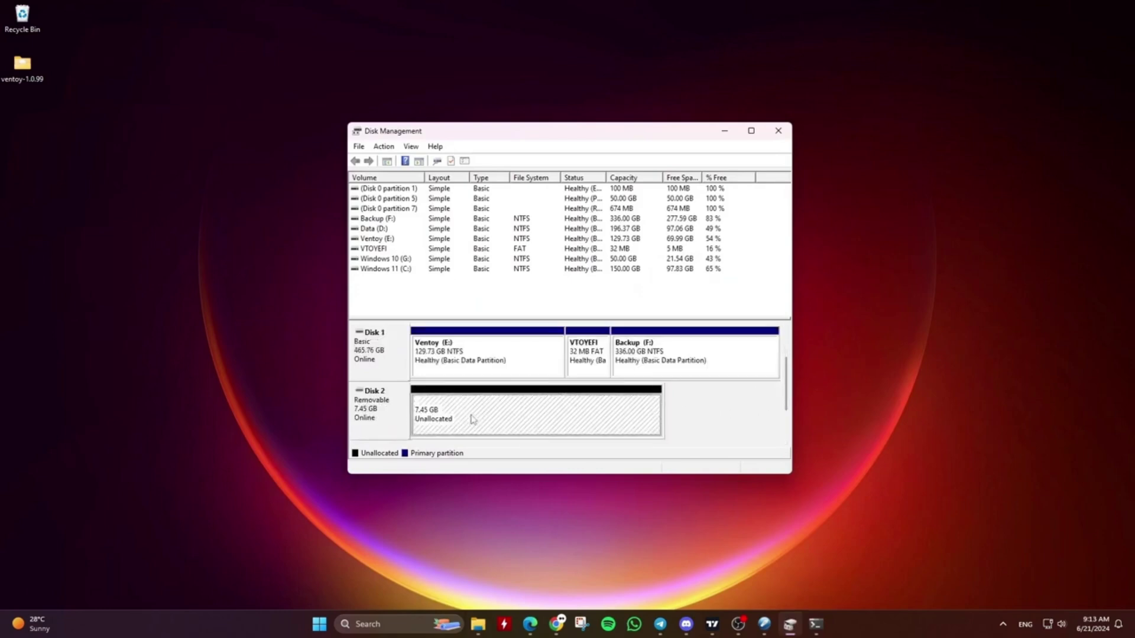
pyautogui.click(514, 421)
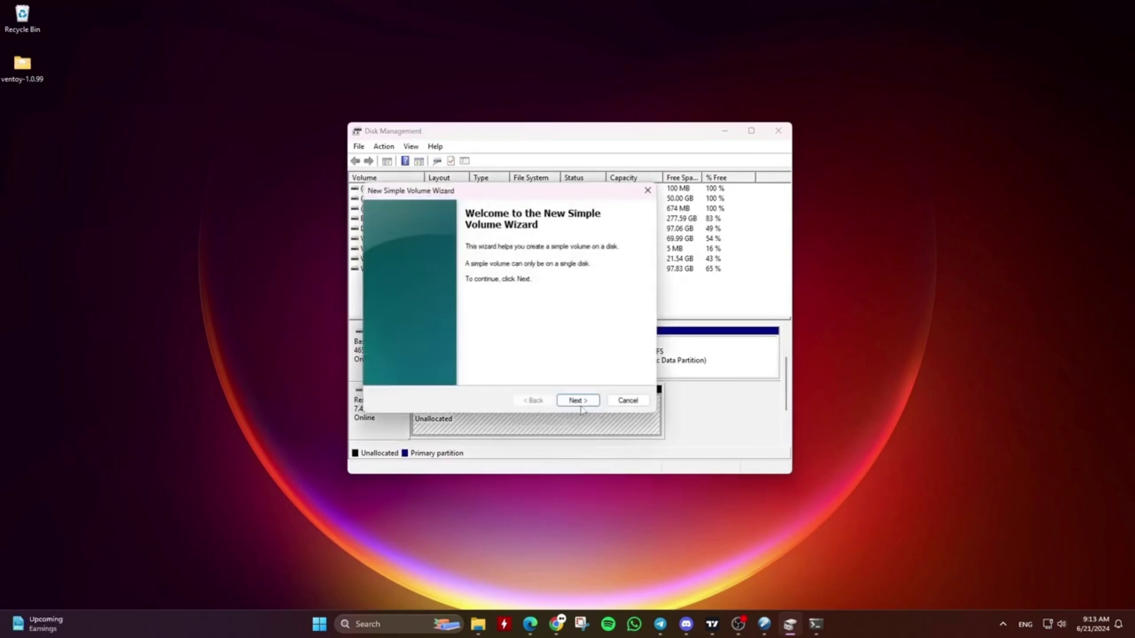
pyautogui.click(577, 401)
pyautogui.click(577, 401)
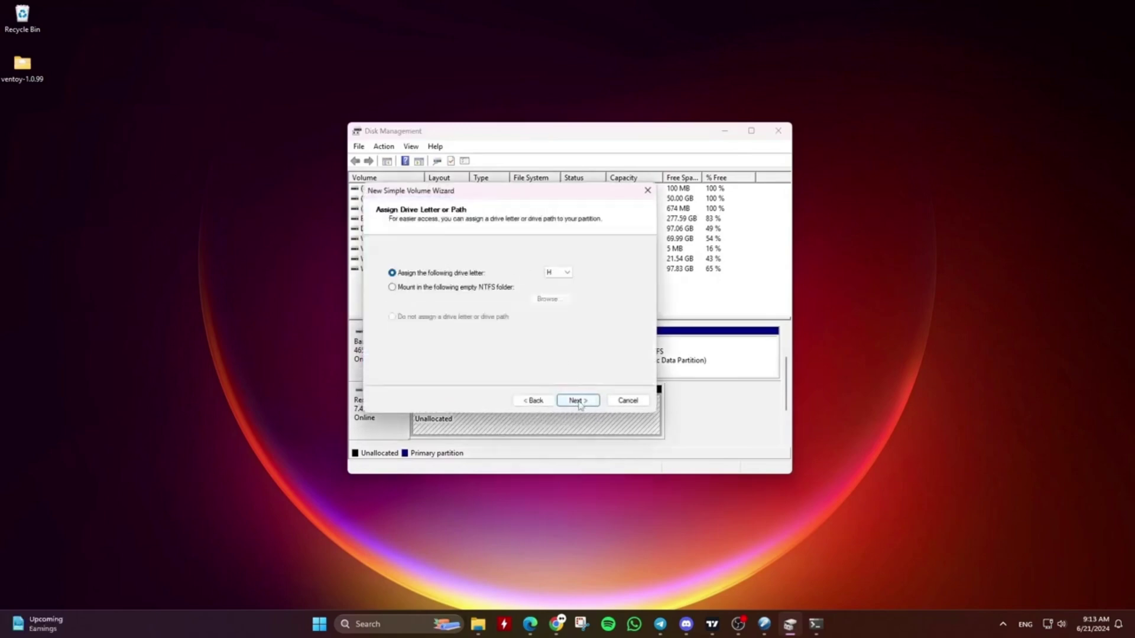
pyautogui.click(578, 401)
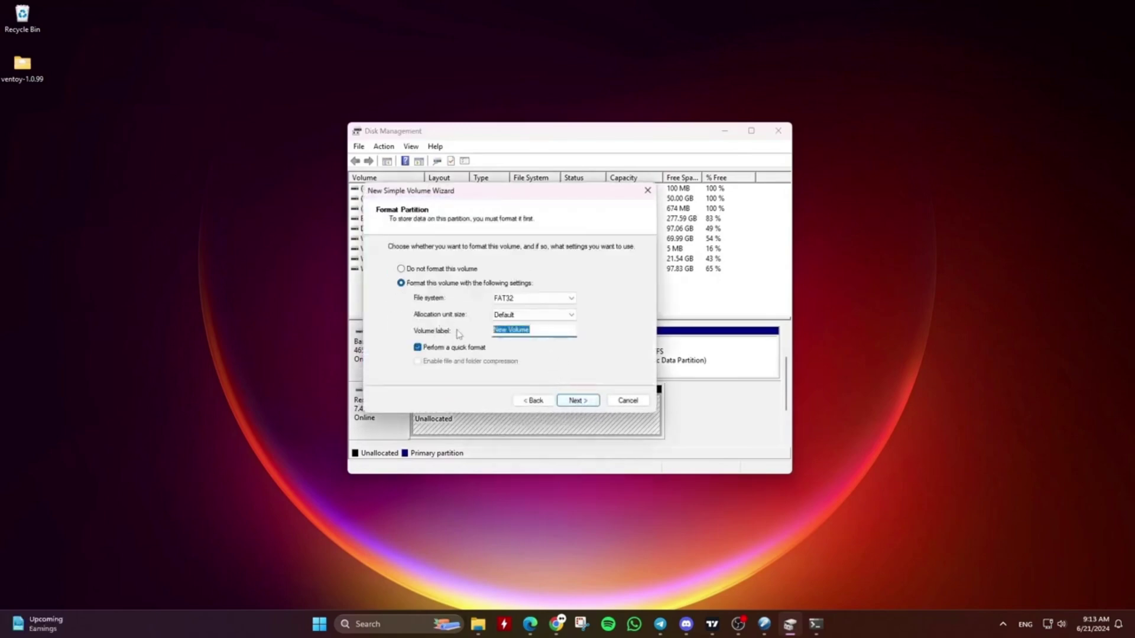
pyautogui.press('BackSpace')
pyautogui.click(580, 401)
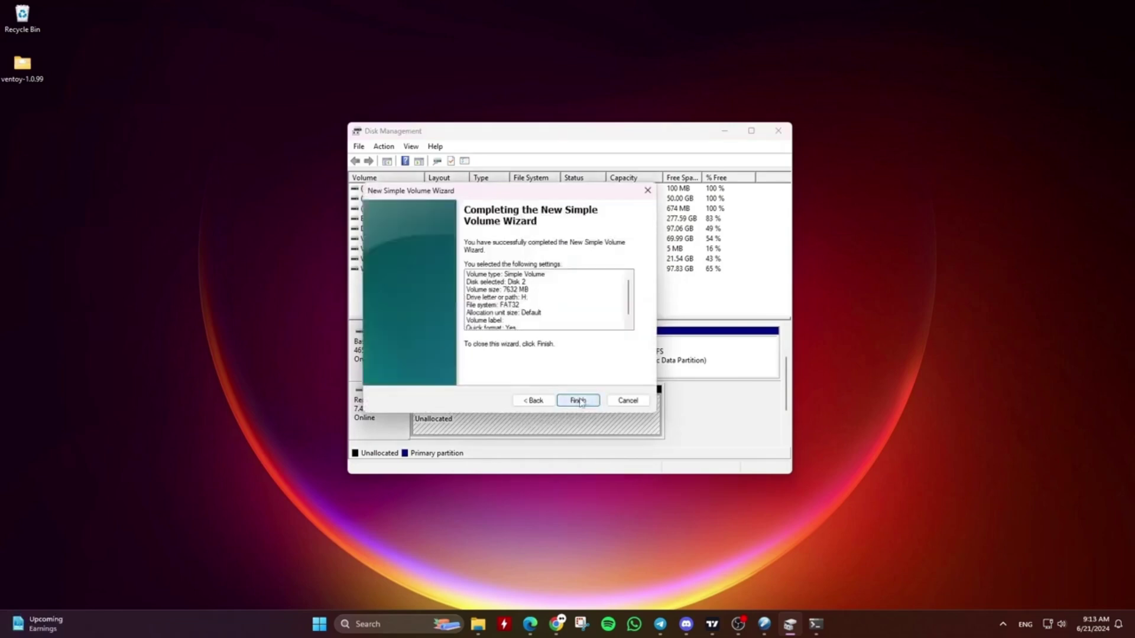
pyautogui.click(578, 401)
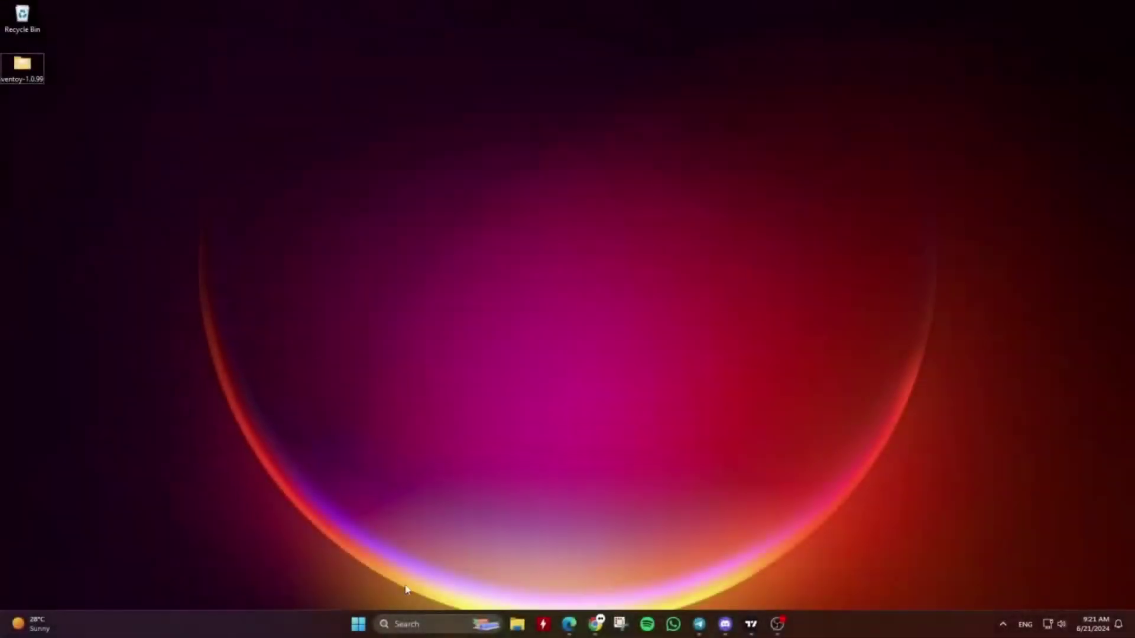
# Examine the USB drive's volumes in This PC and minimize the window.
pyautogui.click(519, 624)
pyautogui.click(430, 305)
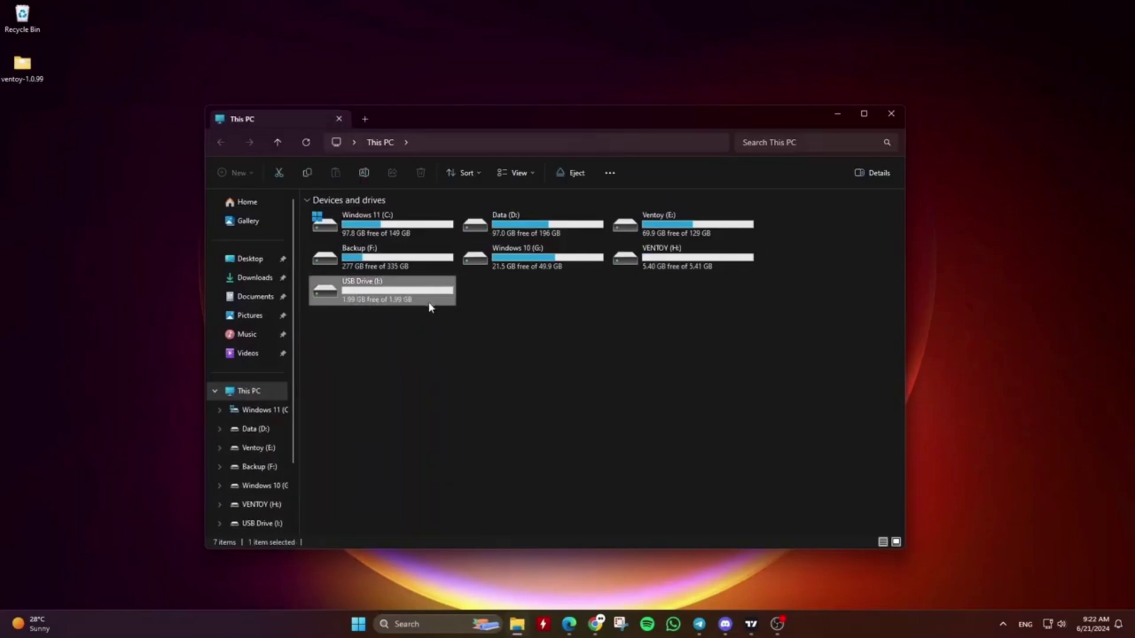
pyautogui.click(837, 117)
# Open Disk Management, examine the partitions on Disk 2, and minimize the window.
pyautogui.rightClick(358, 624)
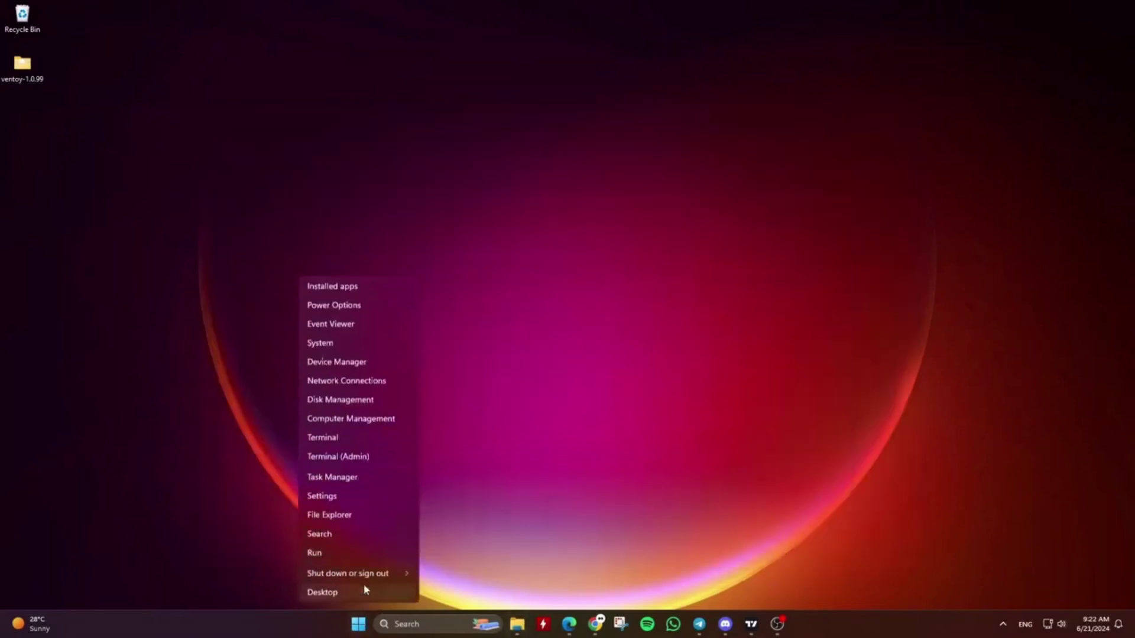
pyautogui.click(367, 399)
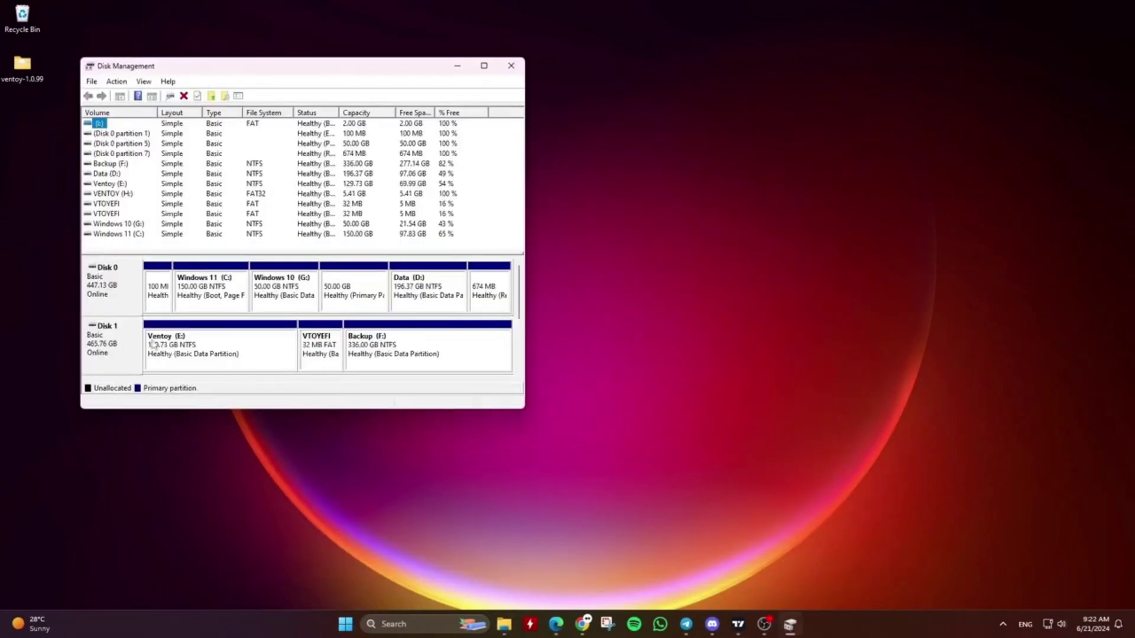
pyautogui.click(157, 348)
pyautogui.scroll(-3, 503, 307)
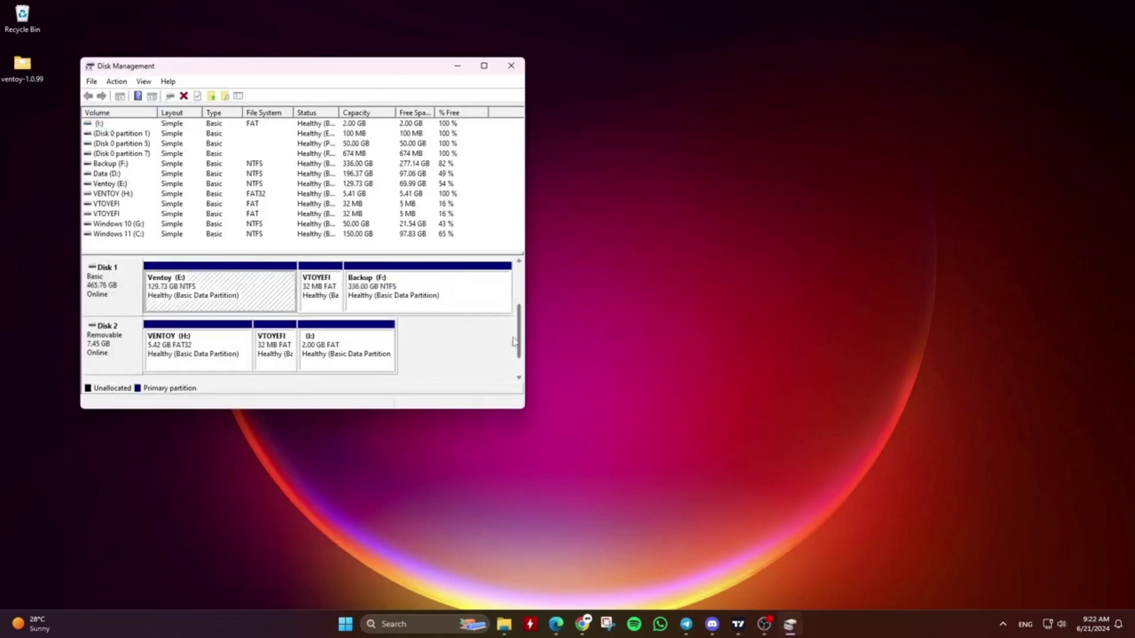
pyautogui.click(162, 295)
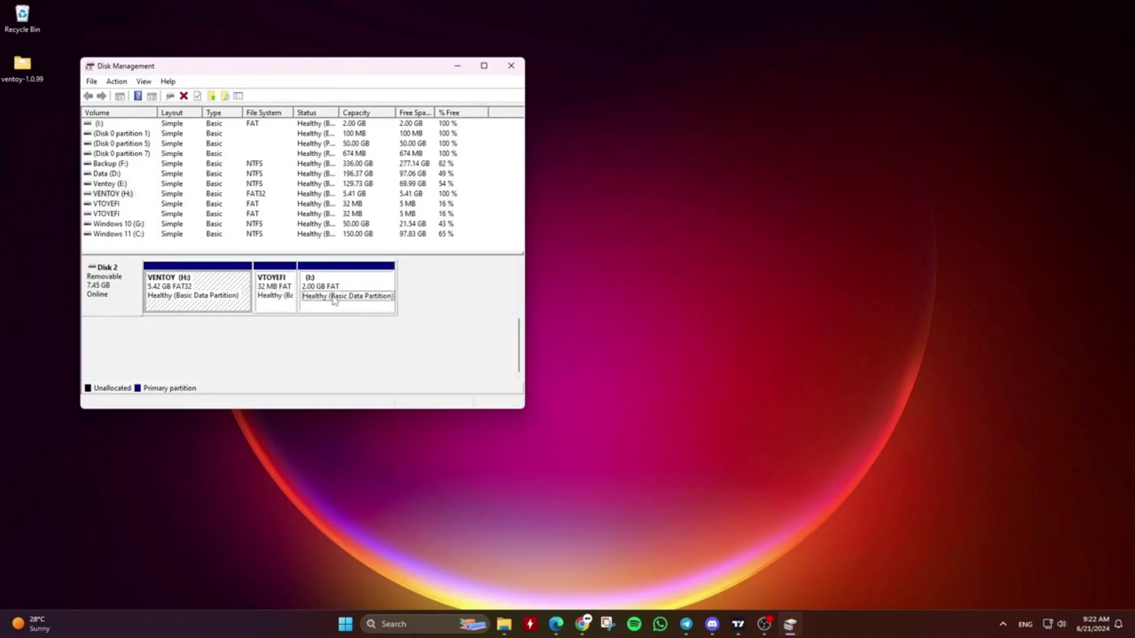
pyautogui.click(456, 69)
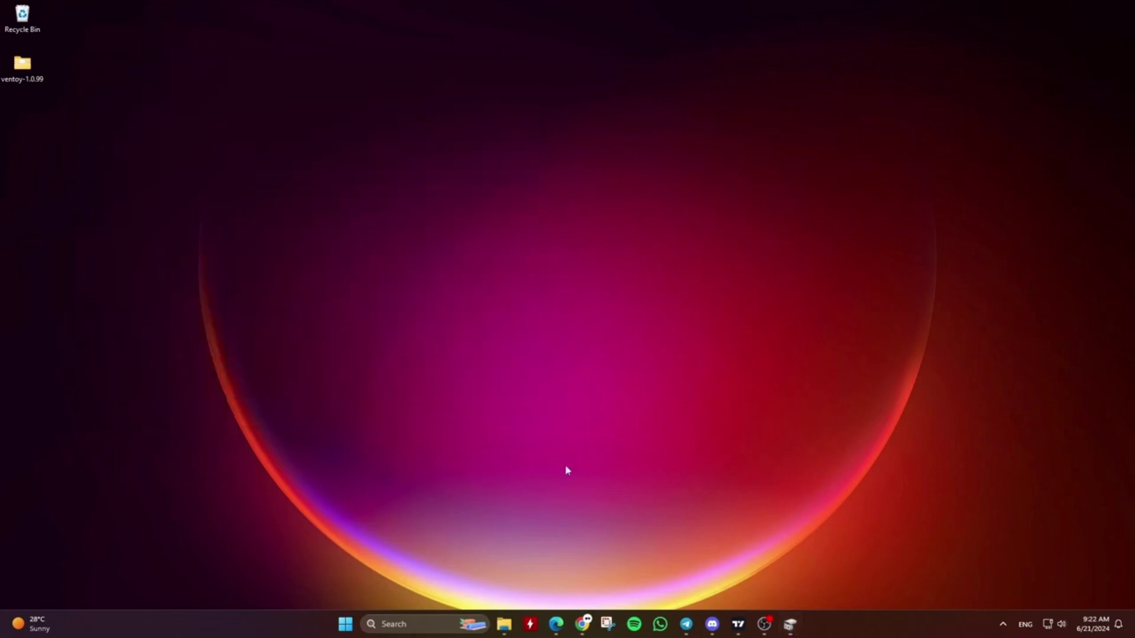
# Open a terminal with administrator rights and start diskpart.
pyautogui.rightClick(347, 624)
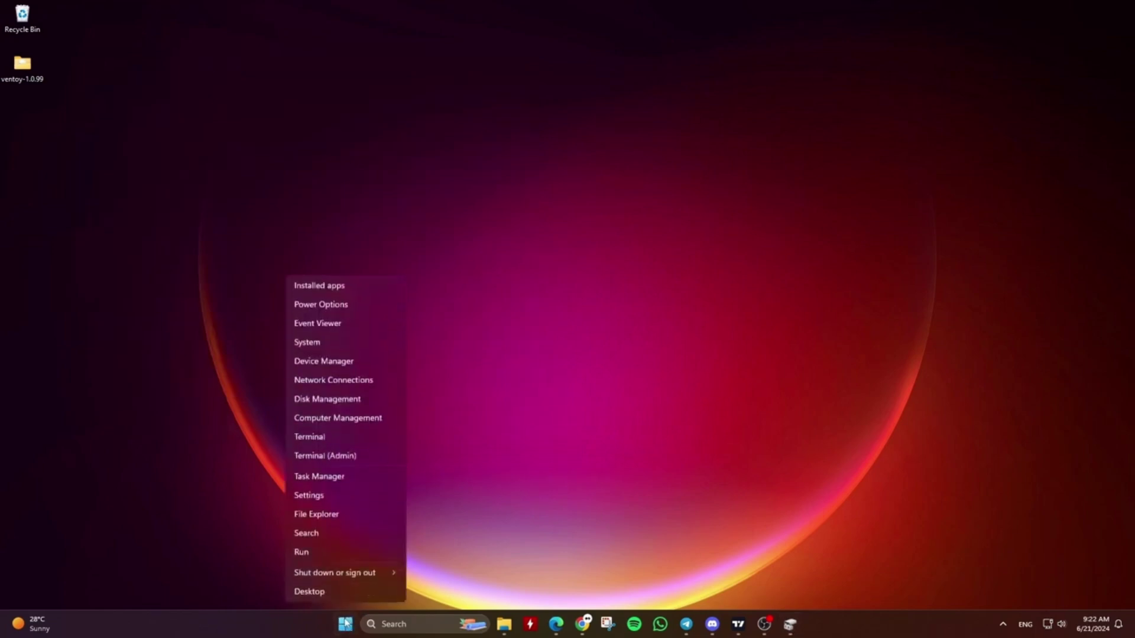
pyautogui.click(345, 457)
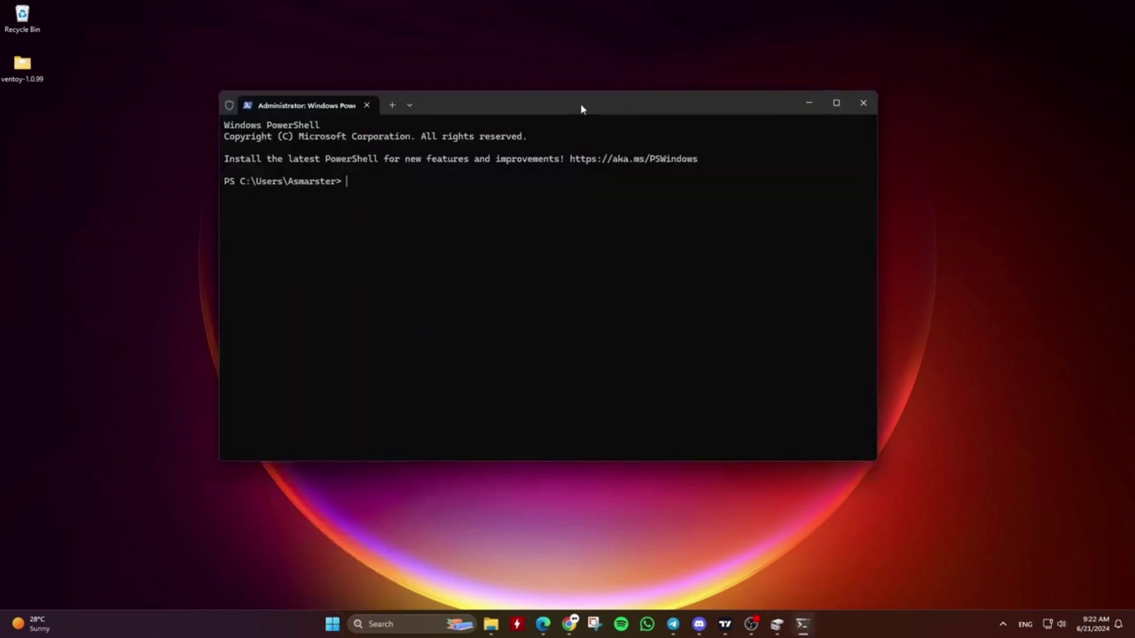
pyautogui.write('diskpart')
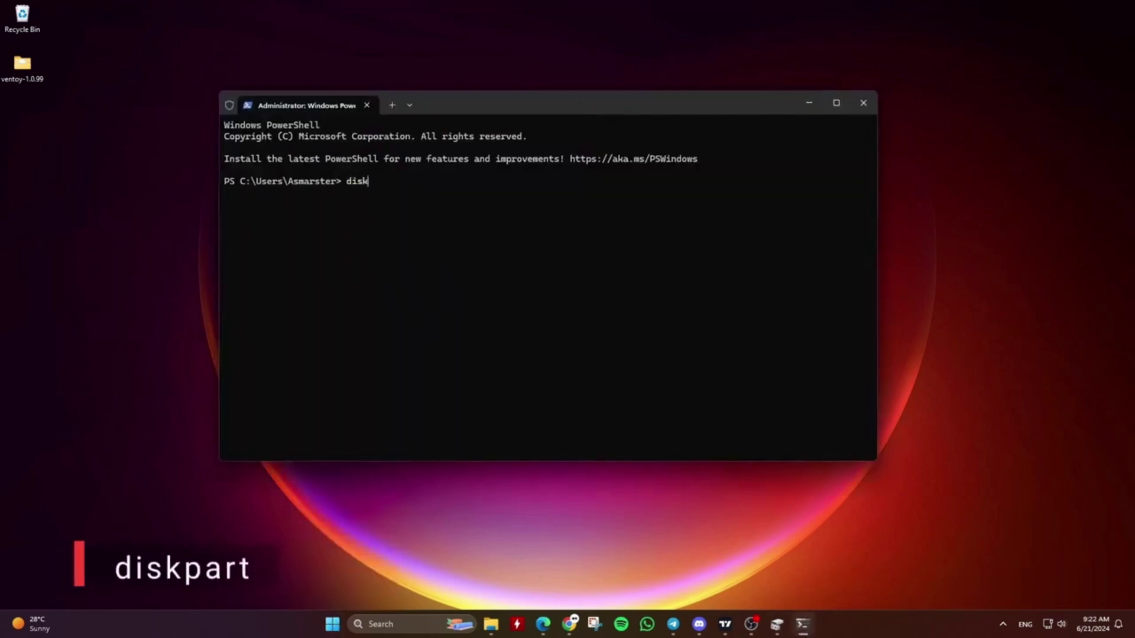
pyautogui.press('Return')
# List the disks in DiskPart, select disk 2 with sel disk 2 and list its partitions with list part.
pyautogui.write('list disk')
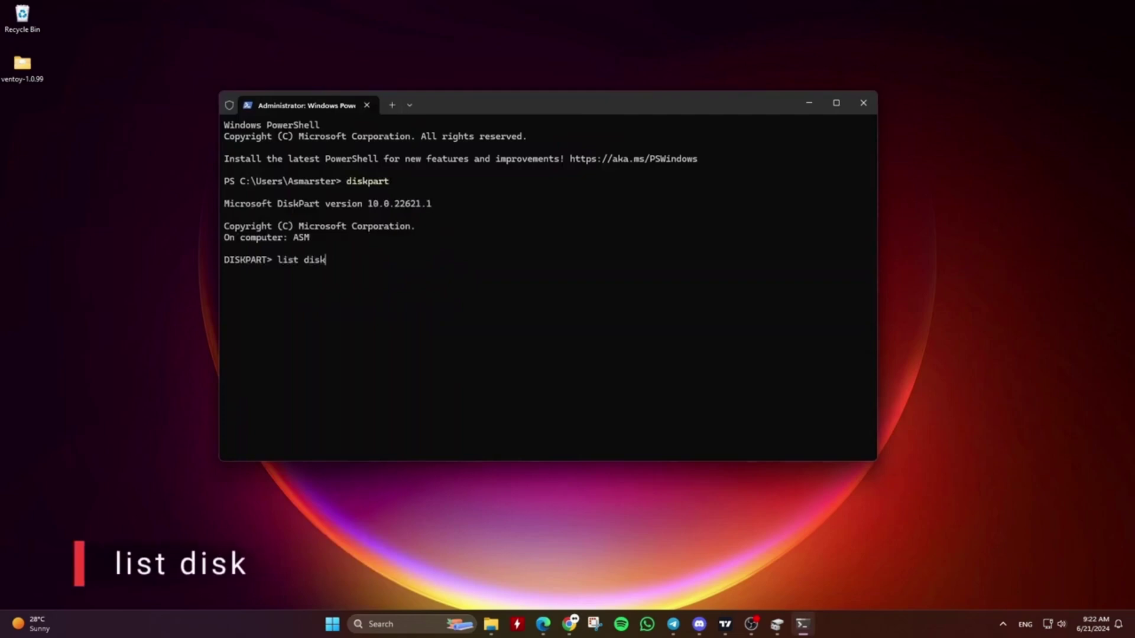
pyautogui.press('Return')
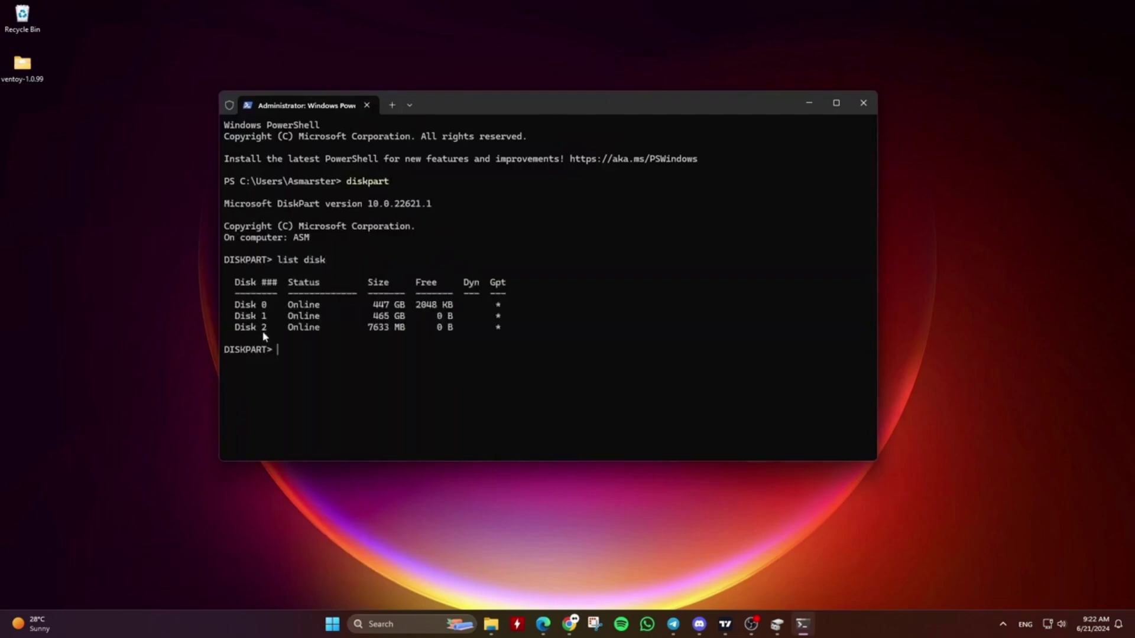
pyautogui.write('sel disk 2')
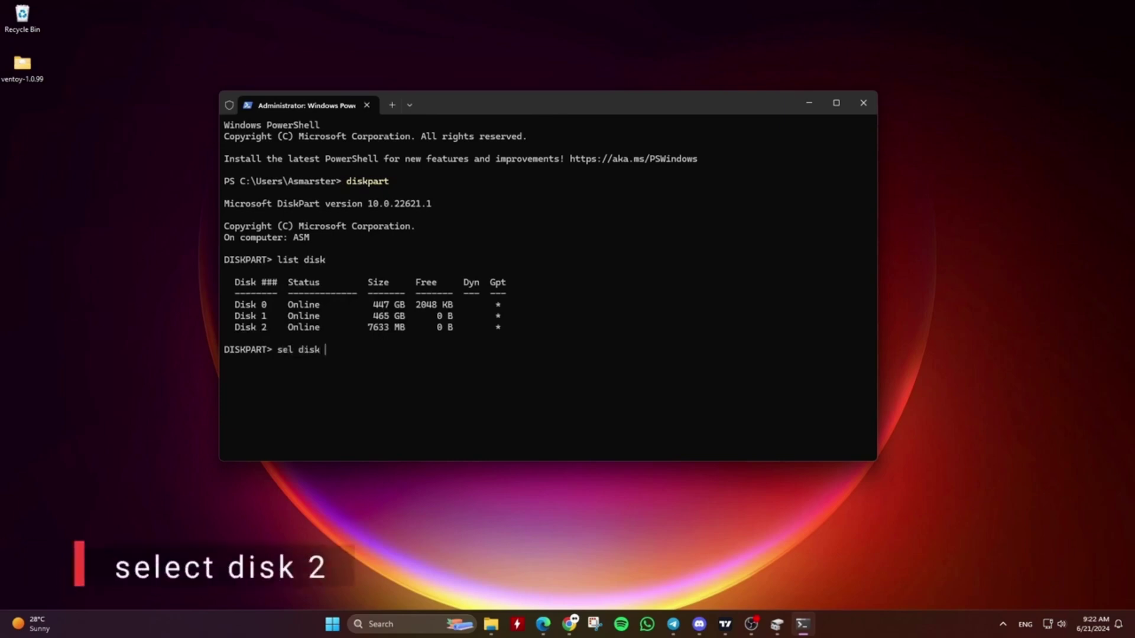
pyautogui.press('Return')
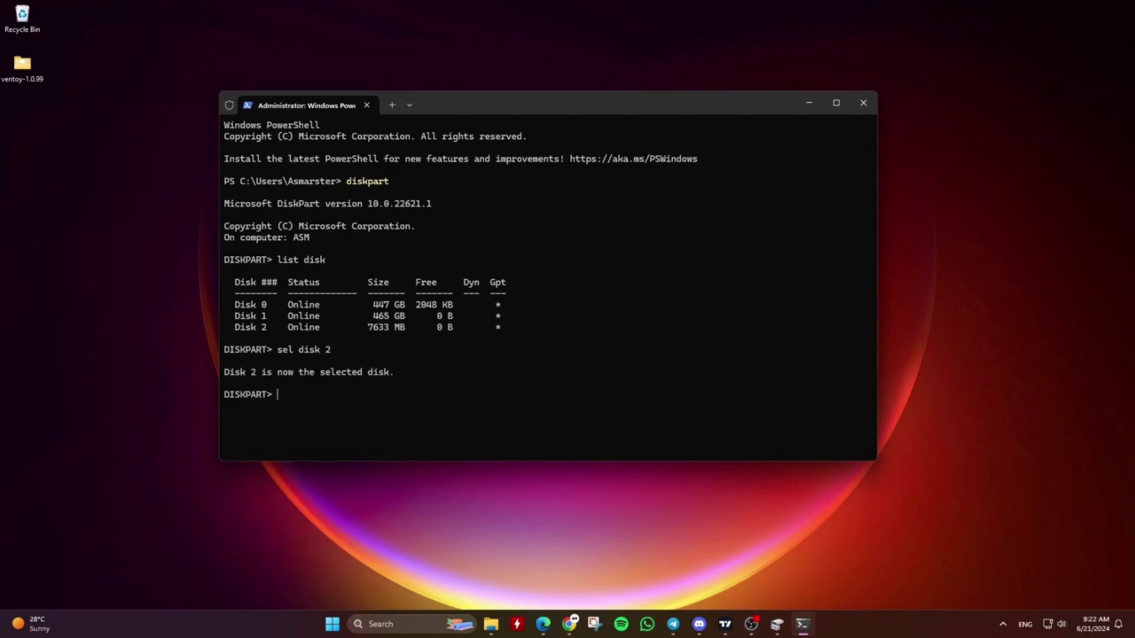
pyautogui.write('list part')
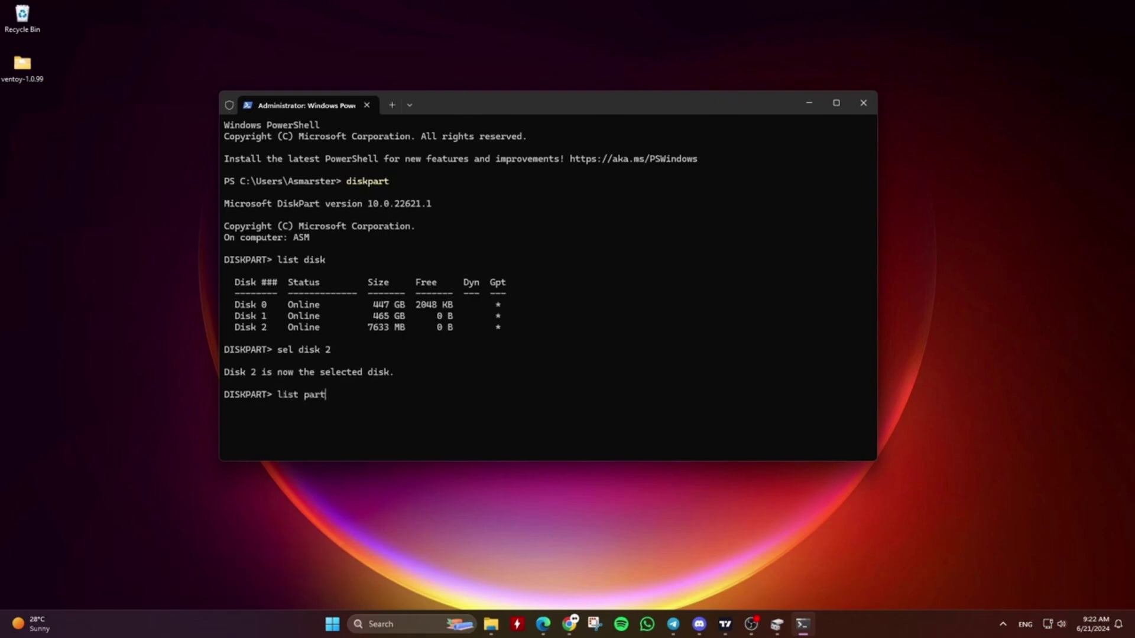
pyautogui.press('Return')
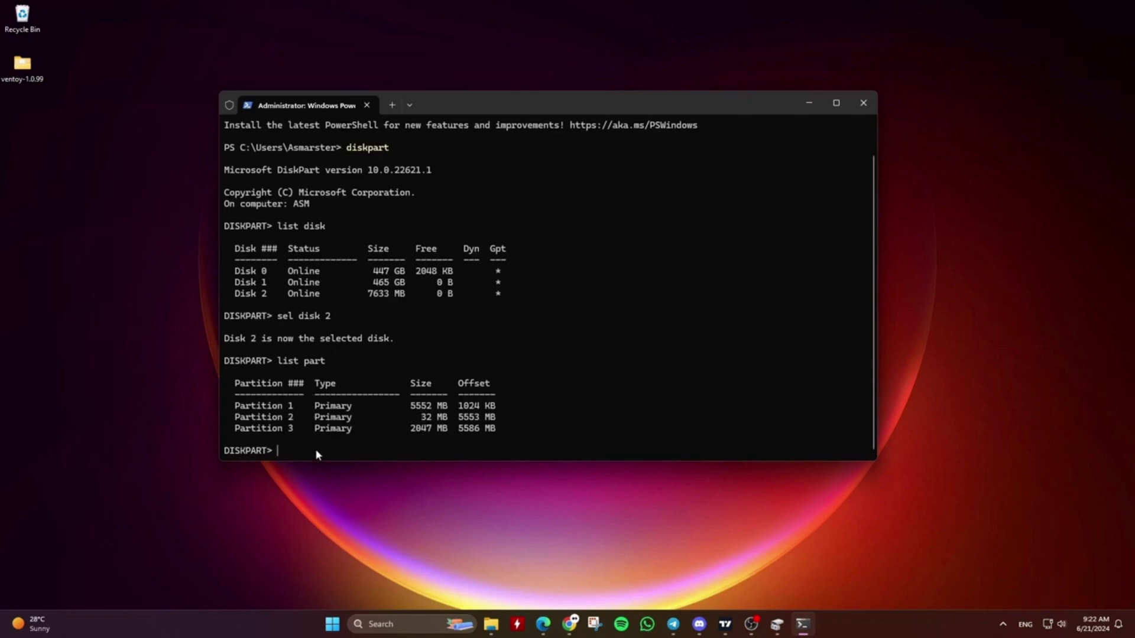
# Select partition 1 of disk 2 with sel part 1 and delete it with delete part.
pyautogui.write('sel')
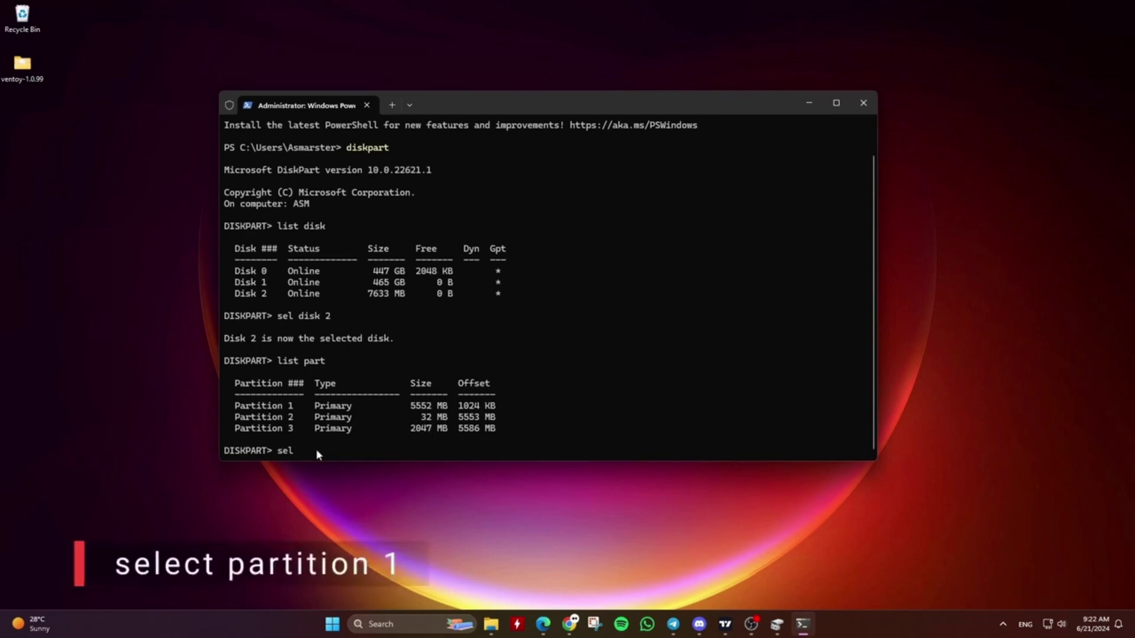
pyautogui.write(' part')
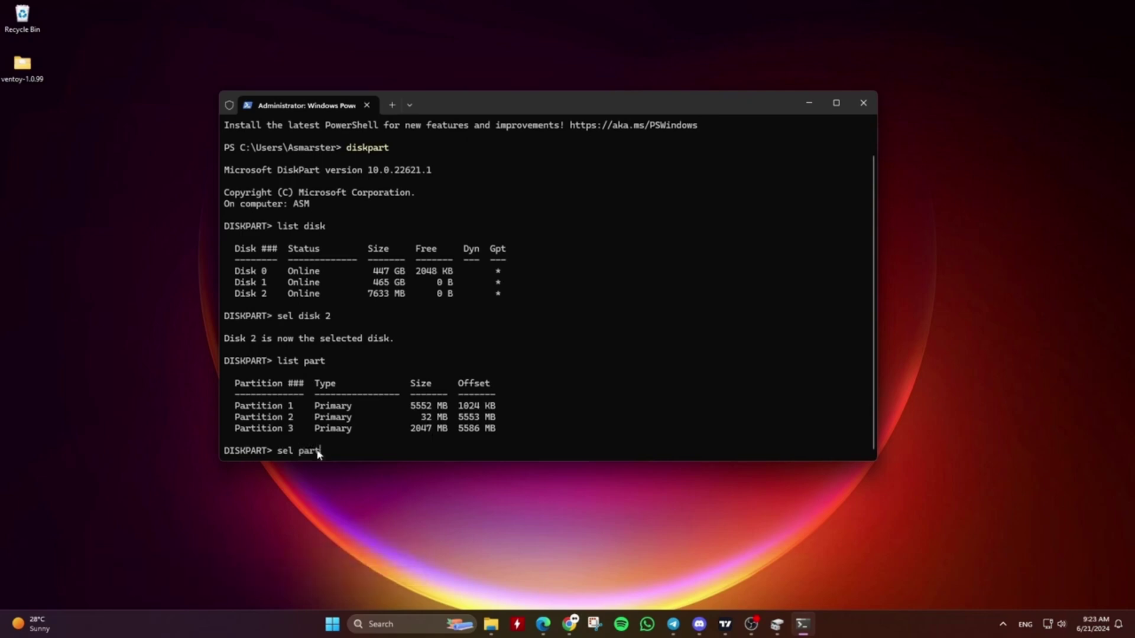
pyautogui.write(' 1')
pyautogui.press('Return')
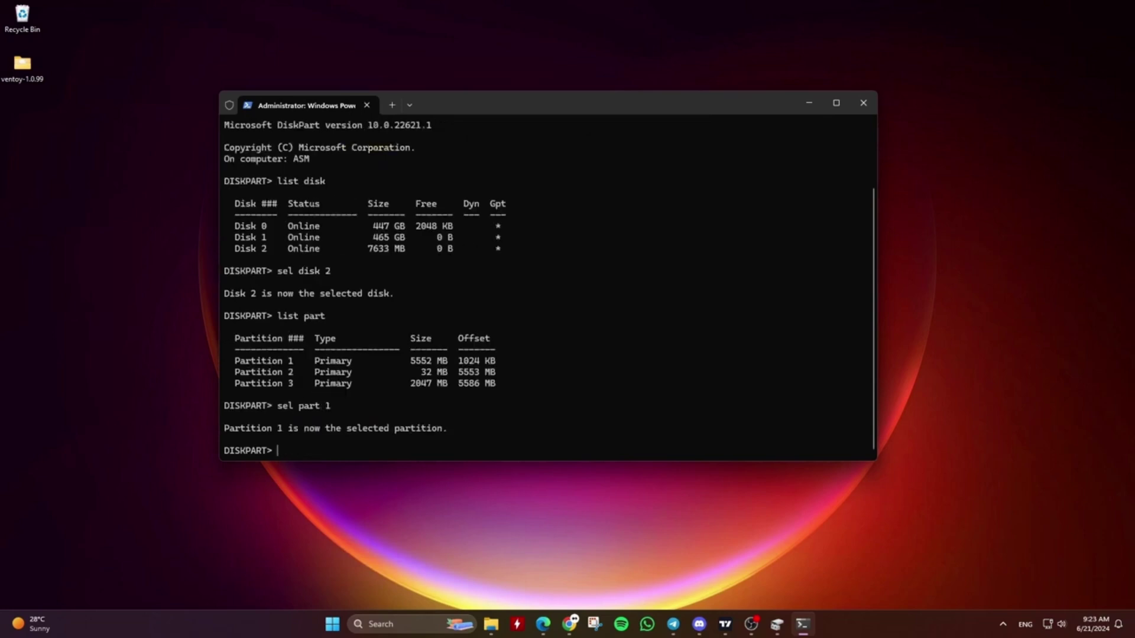
pyautogui.write('delete ')
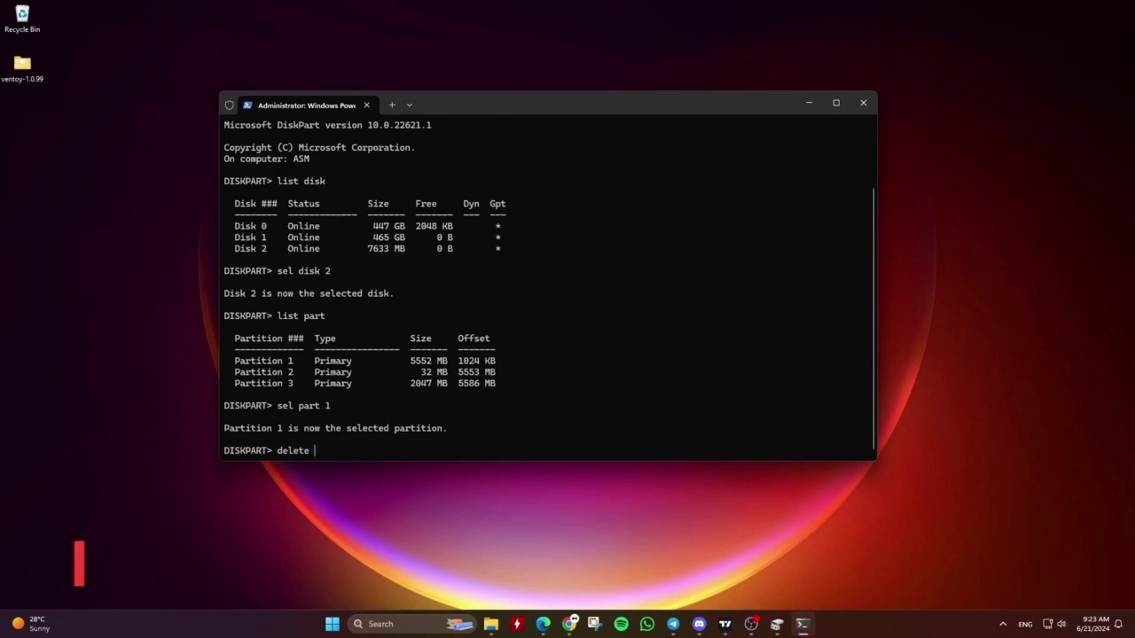
pyautogui.write('part')
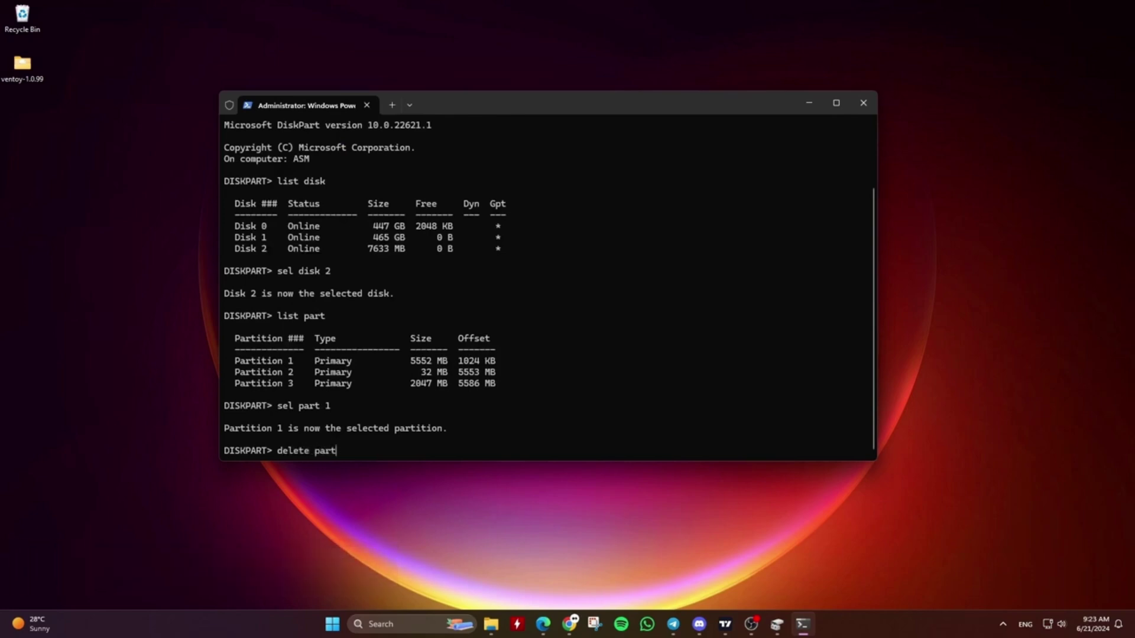
pyautogui.press('Return')
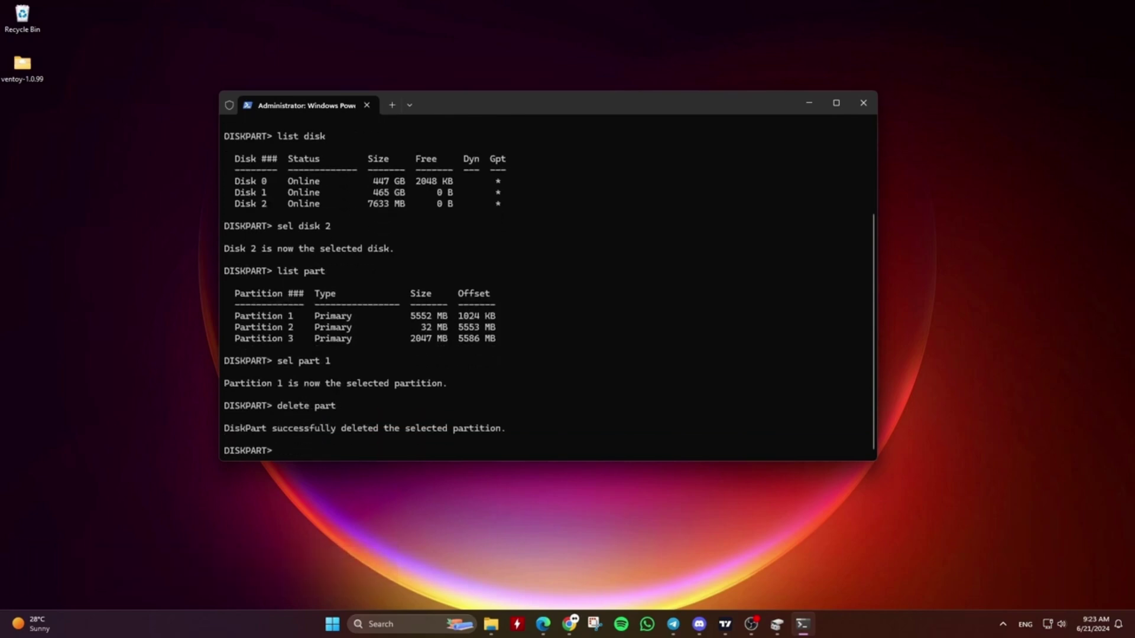
# Select partition 2 of disk 2 with sel part 2, try del part, and delete the partition with del part override.
pyautogui.write('sel ')
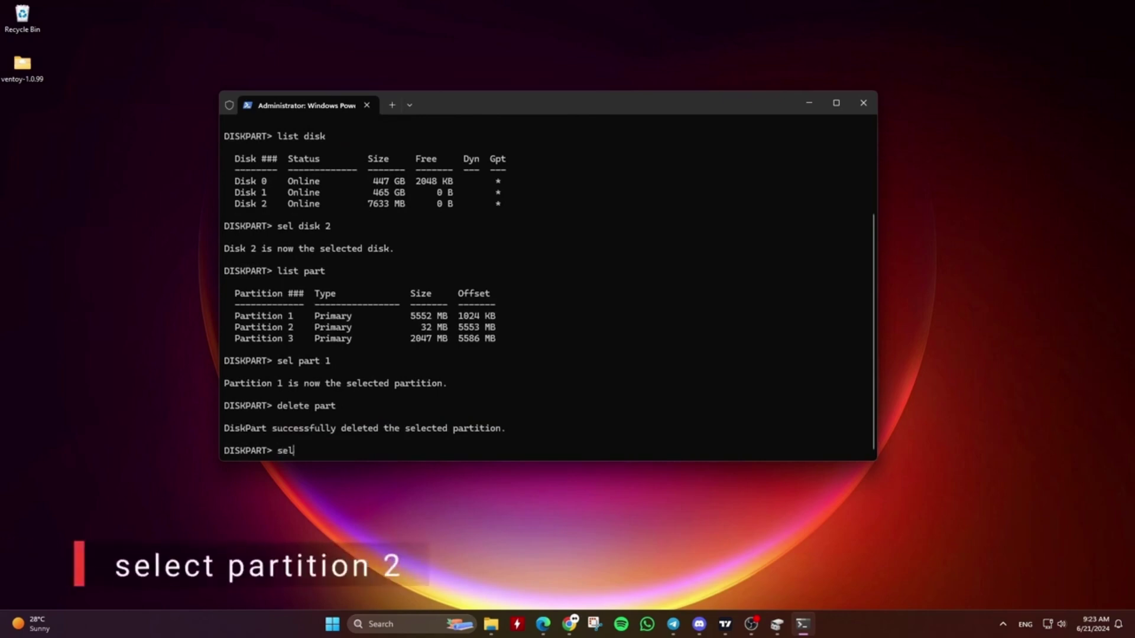
pyautogui.write('part')
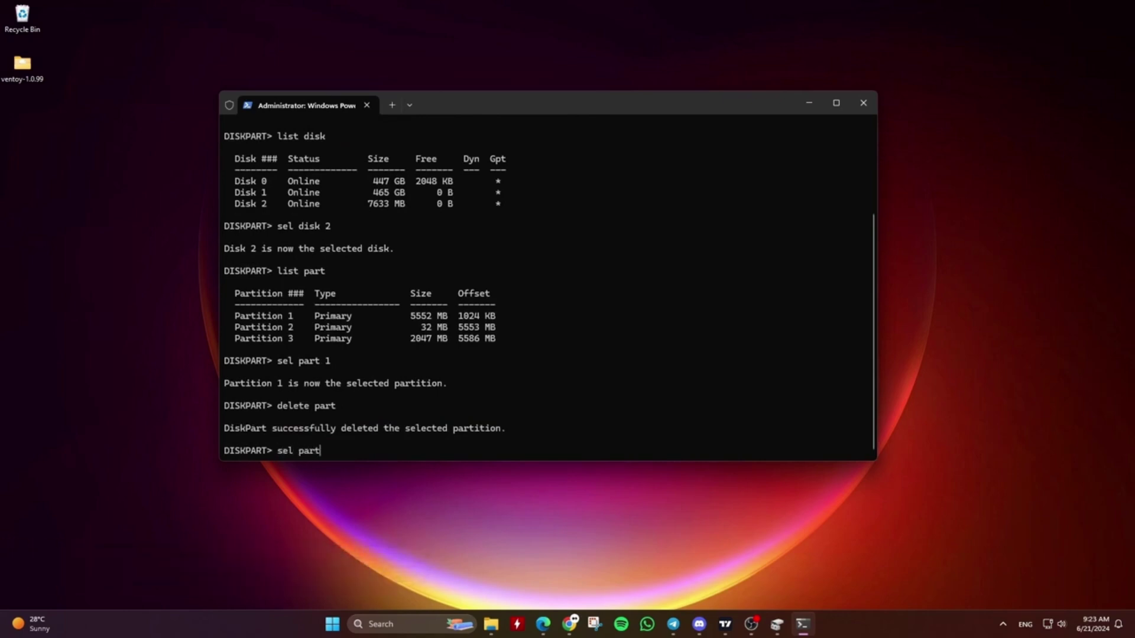
pyautogui.write(' 2')
pyautogui.press('Return')
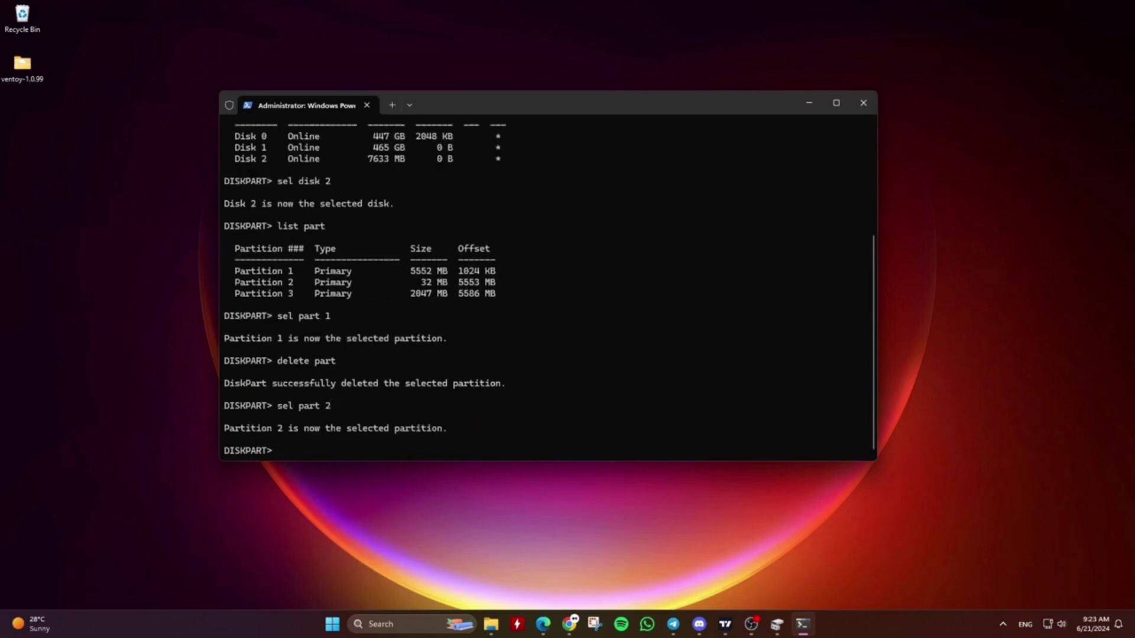
pyautogui.write('del part')
pyautogui.press('Return')
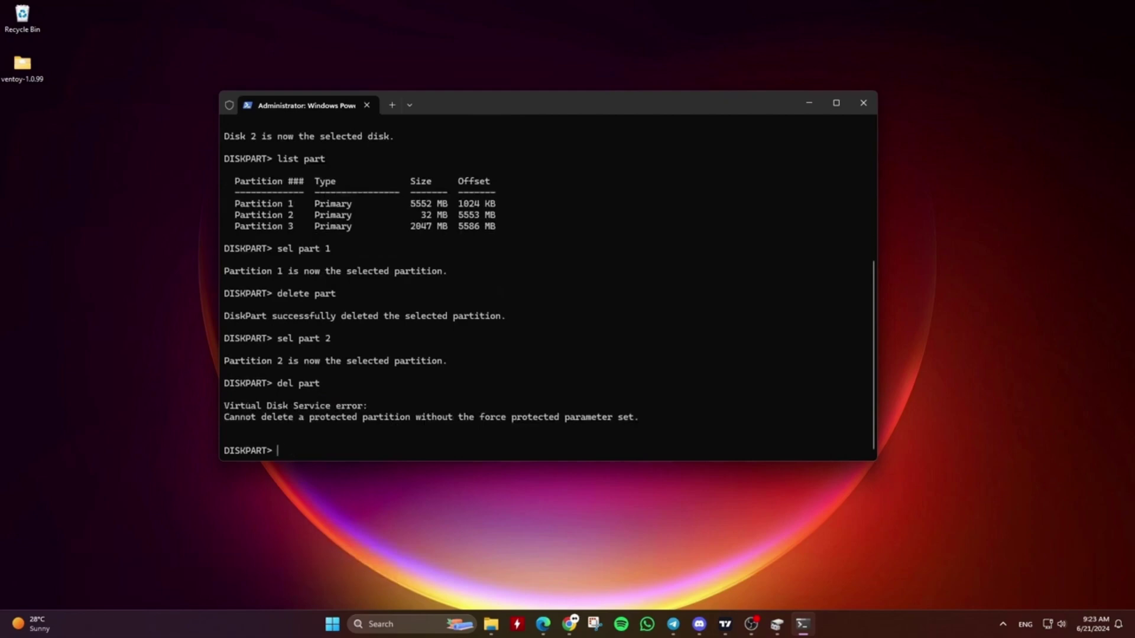
pyautogui.write('del part override')
pyautogui.press('Return')
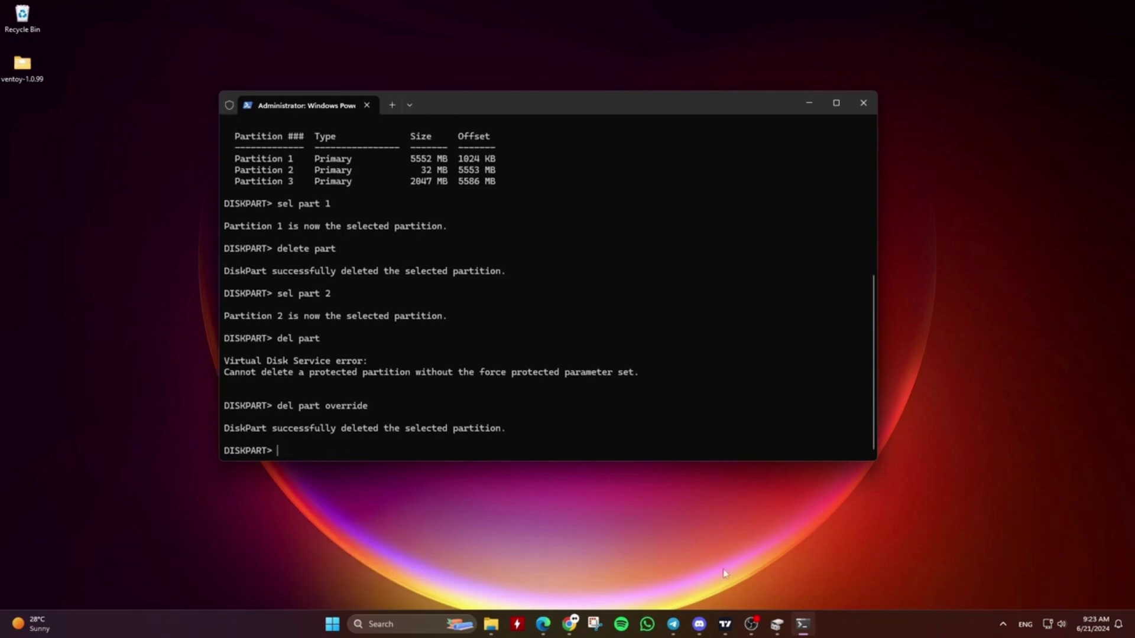
# Switch to Disk Management to check the layout of Disk 2, and check the USB drive under This PC in File Explorer.
pyautogui.click(802, 624)
pyautogui.click(776, 624)
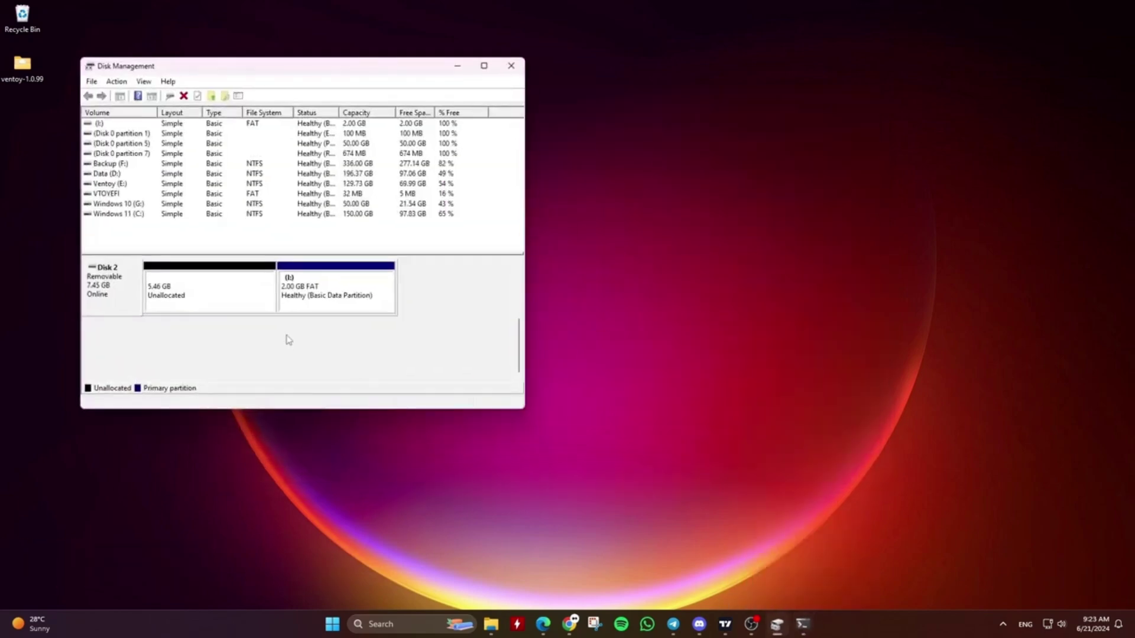
pyautogui.click(229, 301)
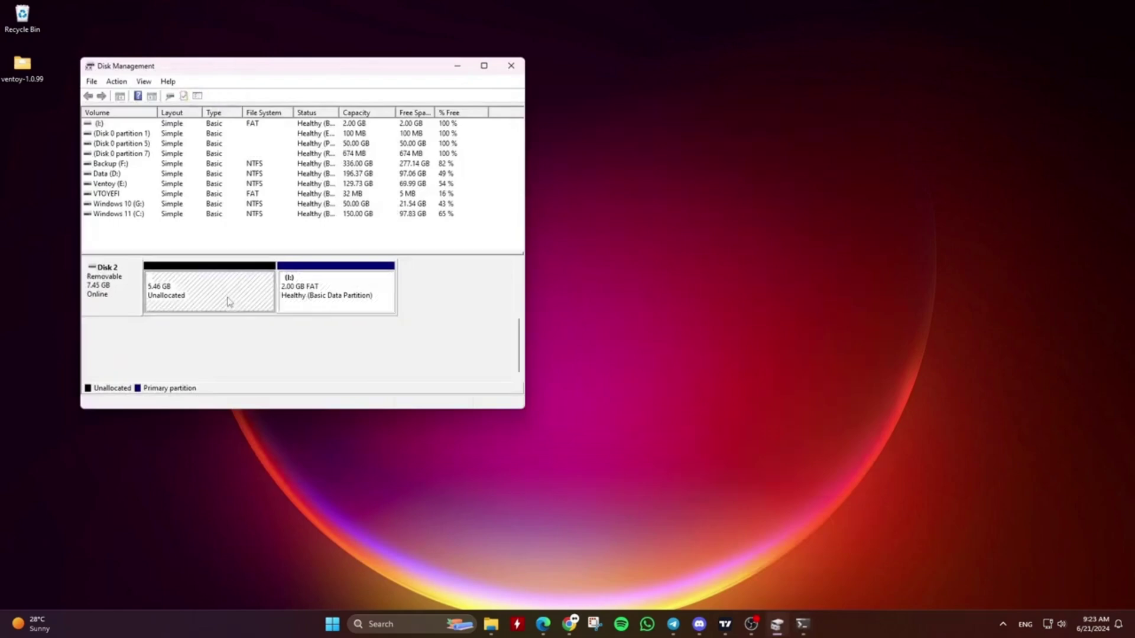
pyautogui.click(491, 624)
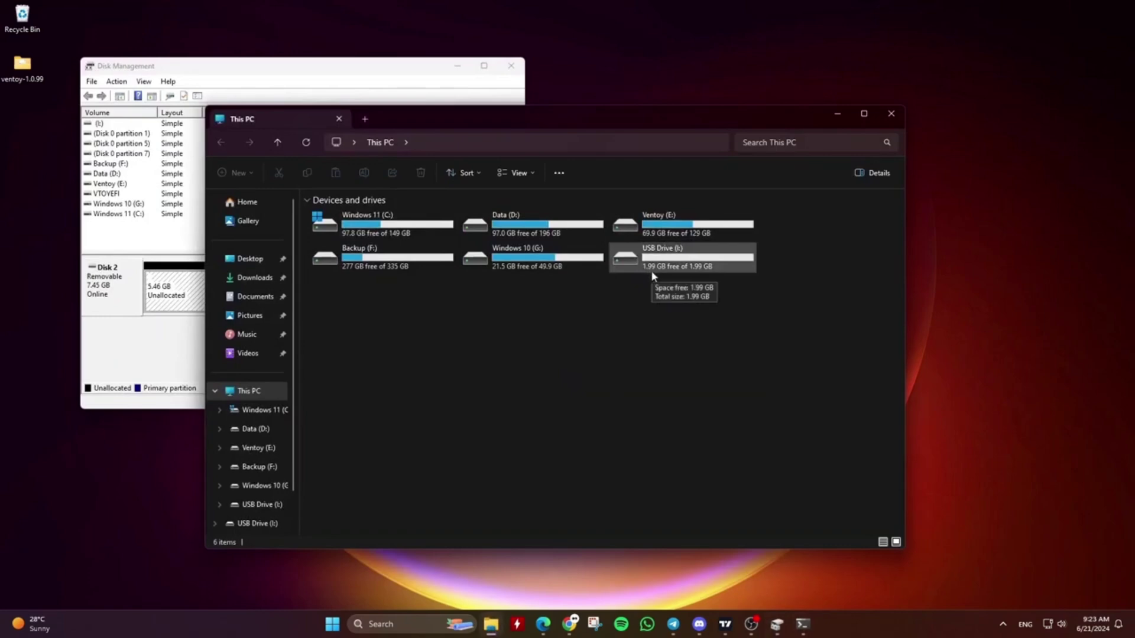
pyautogui.click(836, 112)
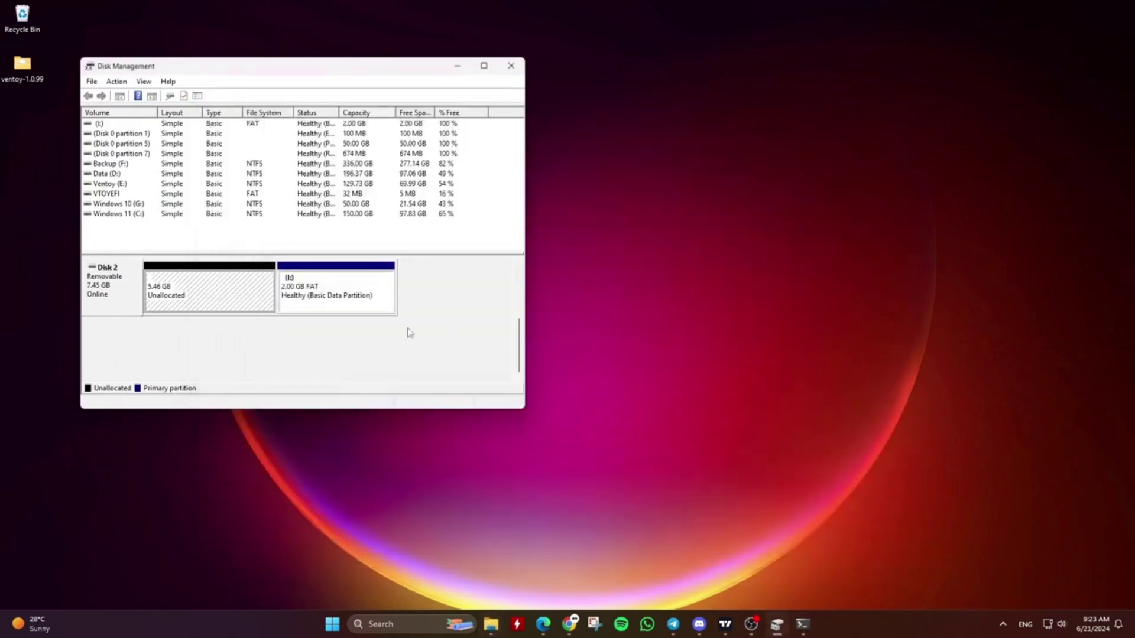
# Create a 5584 MB simple volume in Disk 2's unallocated space, quick-formatted as FAT32, and close the AutoPlay notification and Disk Management.
pyautogui.rightClick(225, 292)
pyautogui.click(260, 300)
pyautogui.click(310, 335)
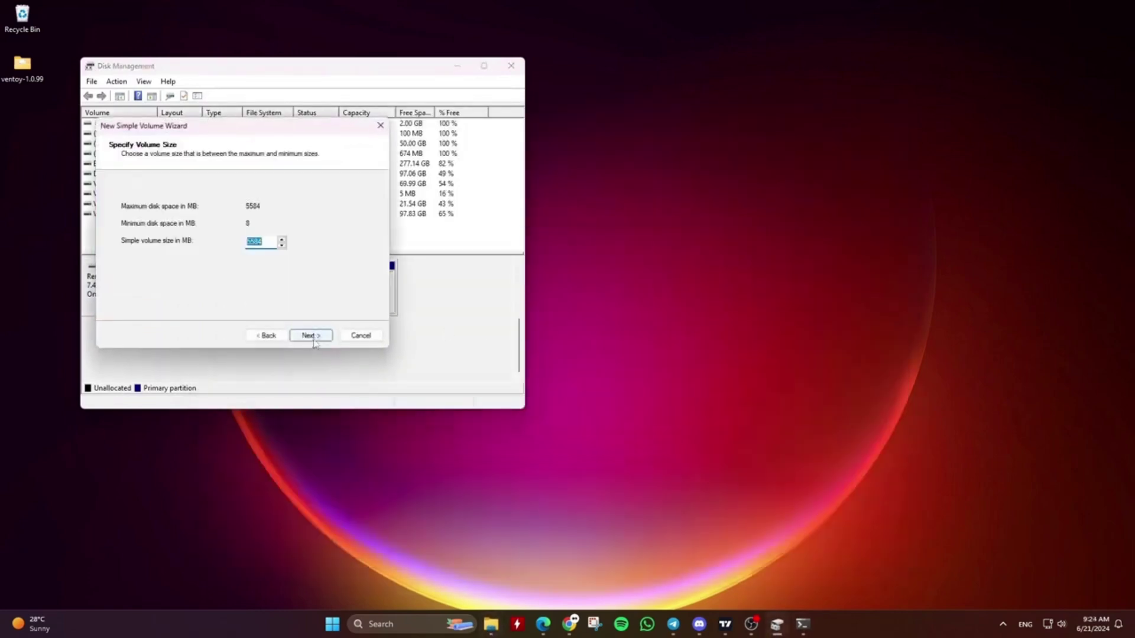
pyautogui.click(312, 336)
pyautogui.click(311, 335)
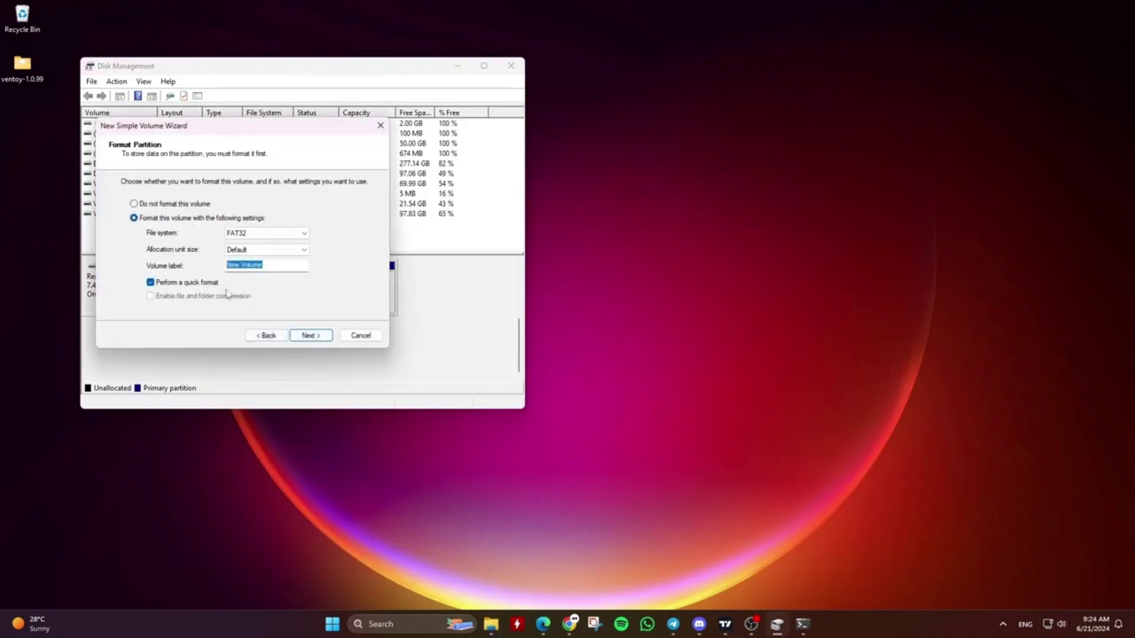
pyautogui.click(305, 336)
pyautogui.click(306, 335)
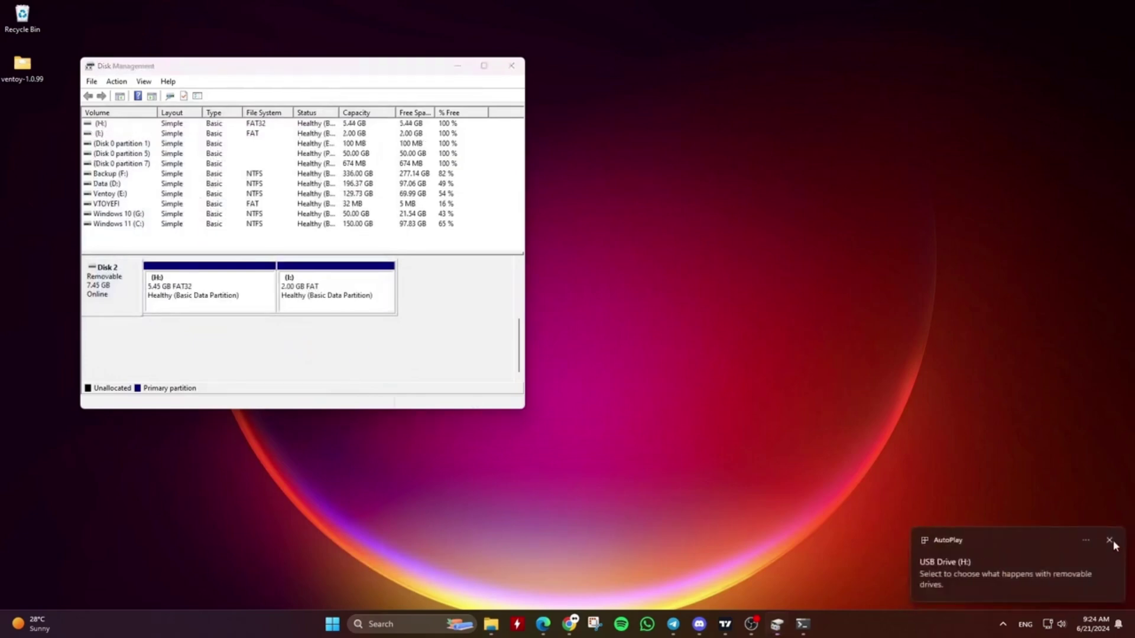
pyautogui.click(1110, 540)
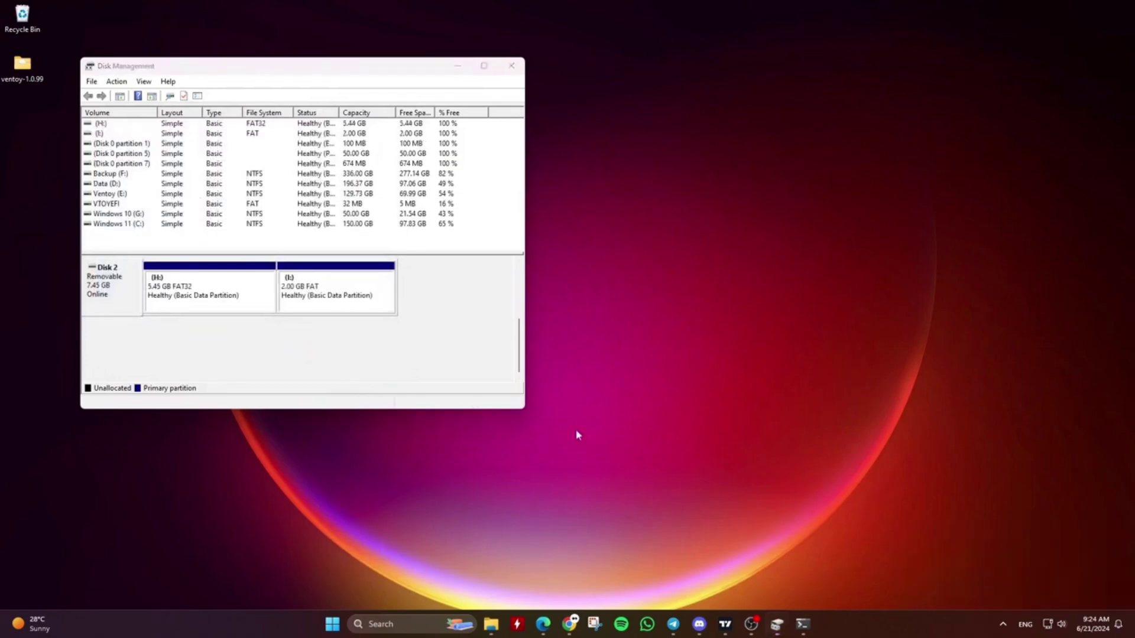
pyautogui.click(510, 66)
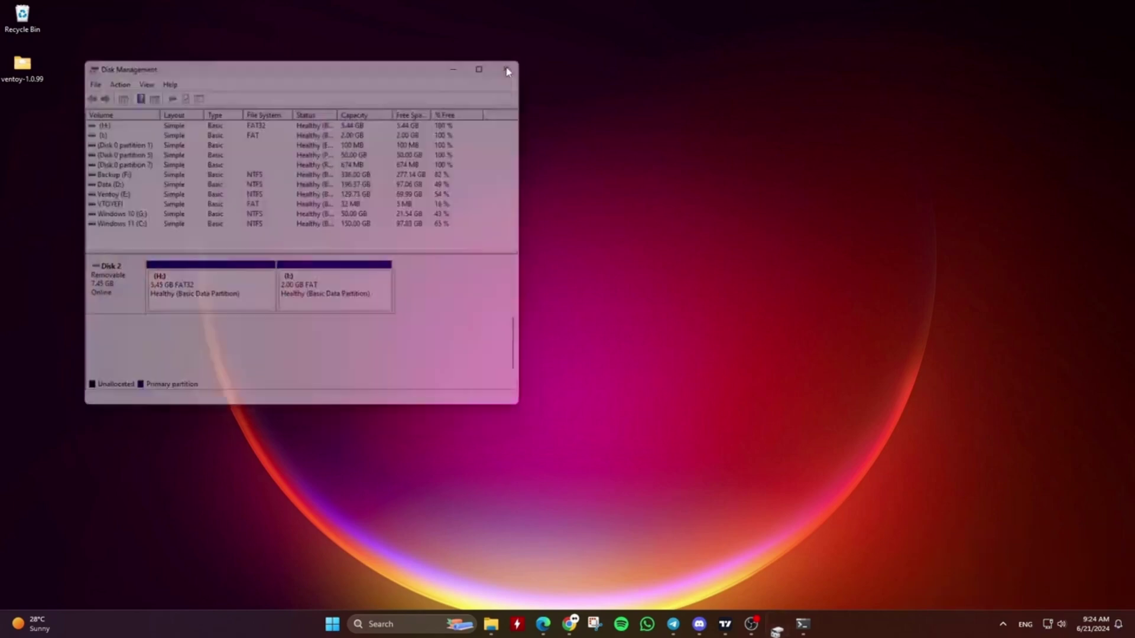